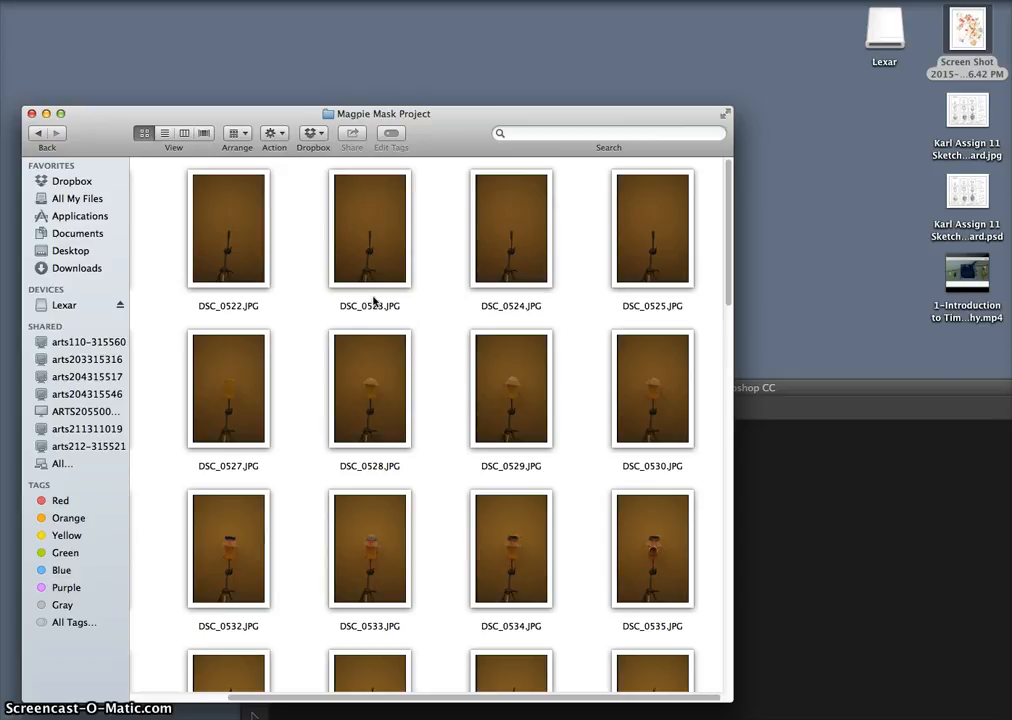
Step: Move the photos DSC_0522.JPG and DSC_0523.JPG from the Magpie Mask Project folder to the Trash
{"action": "left_click", "coordinate": [368, 255]}
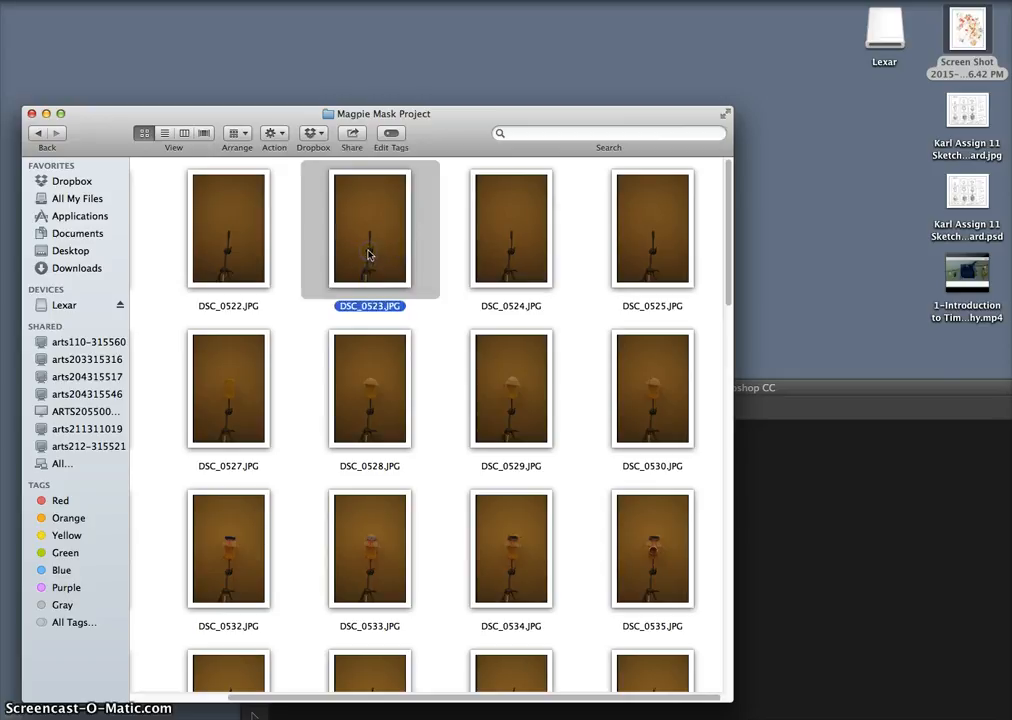
{"action": "left_click", "coordinate": [227, 250], "text": "shift"}
{"action": "right_click", "coordinate": [368, 258]}
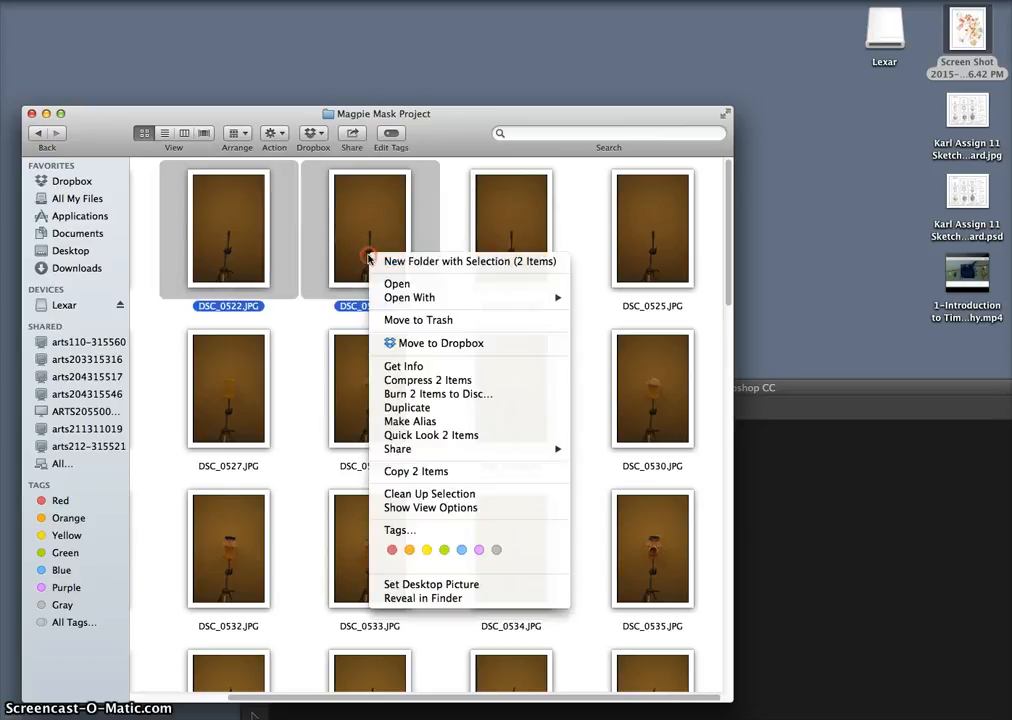
{"action": "left_click", "coordinate": [428, 320]}
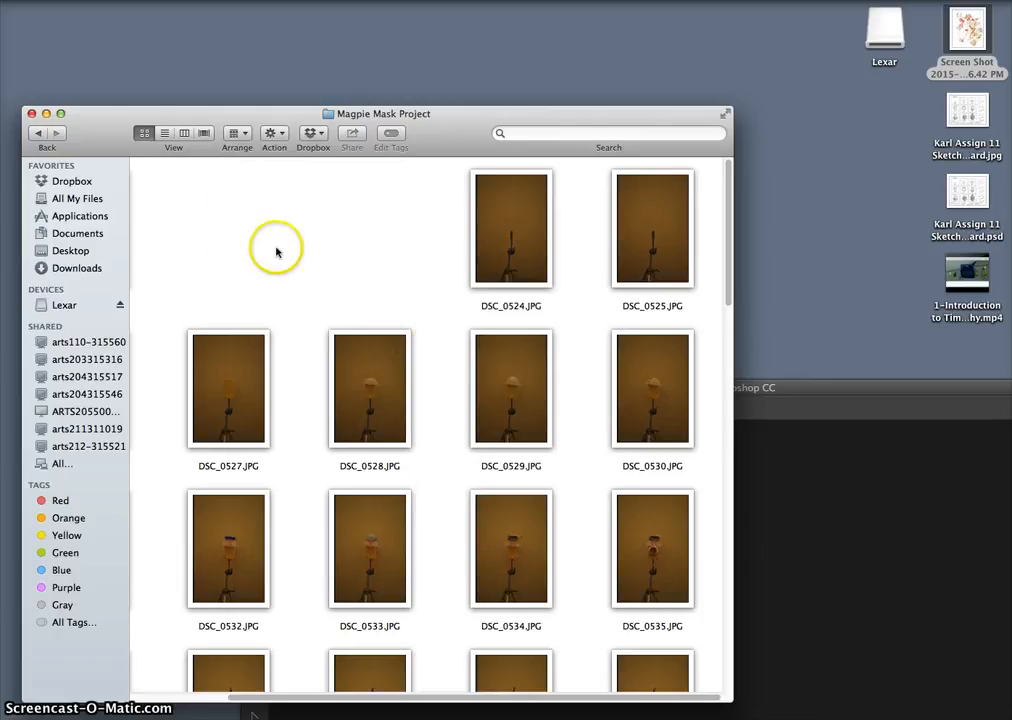
Step: Open the visible photos DSC_0524.JPG through DSC_0535.JPG together and view DSC_0525.JPG and DSC_0527.JPG at large size
{"action": "left_click_drag", "start_coordinate": [185, 208], "coordinate": [720, 520]}
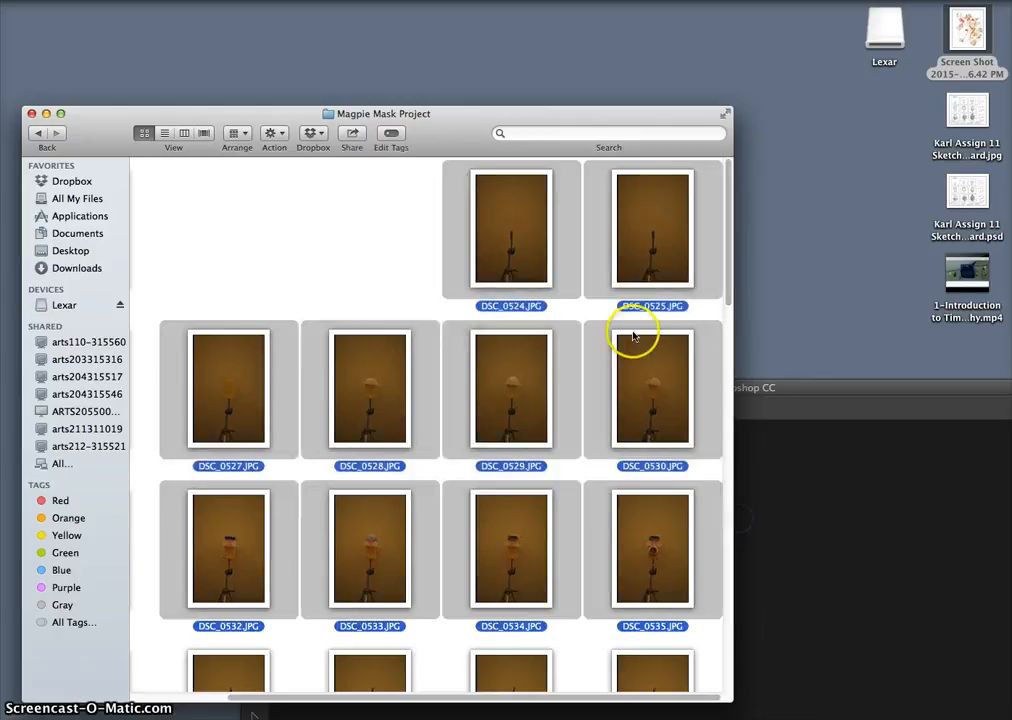
{"action": "double_click", "coordinate": [640, 278]}
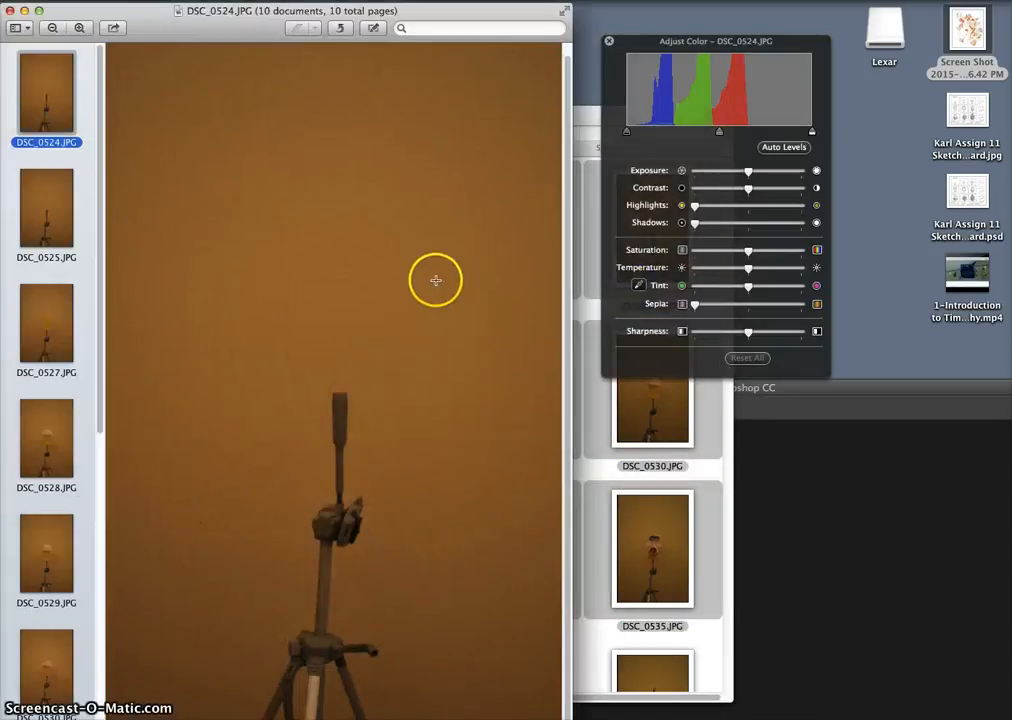
{"action": "left_click", "coordinate": [59, 193]}
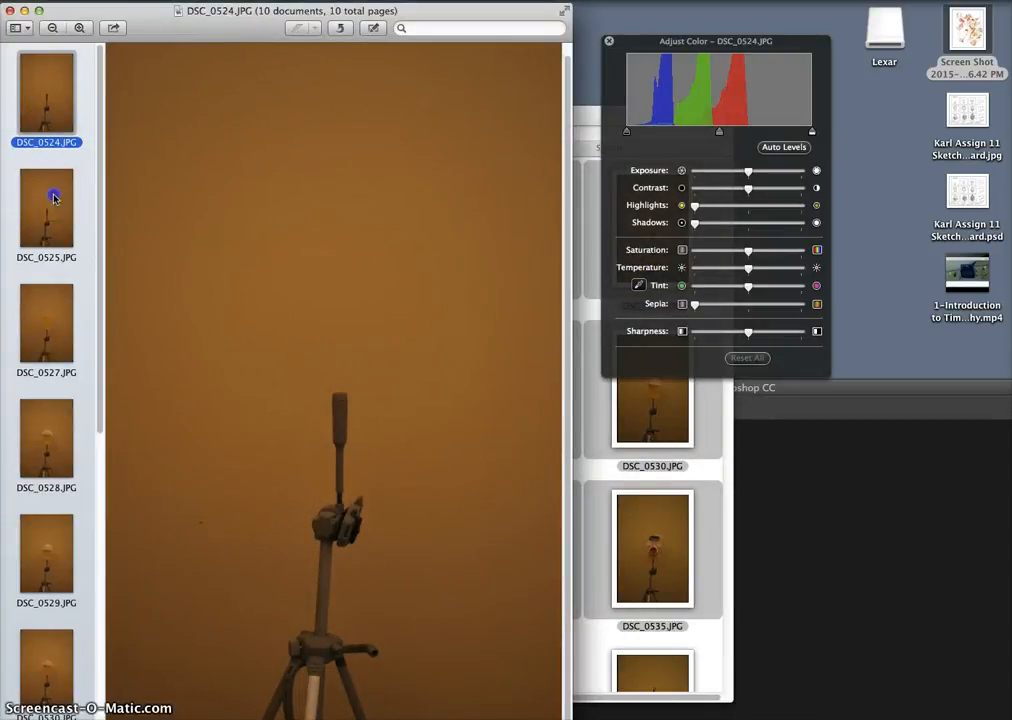
{"action": "left_click", "coordinate": [49, 326]}
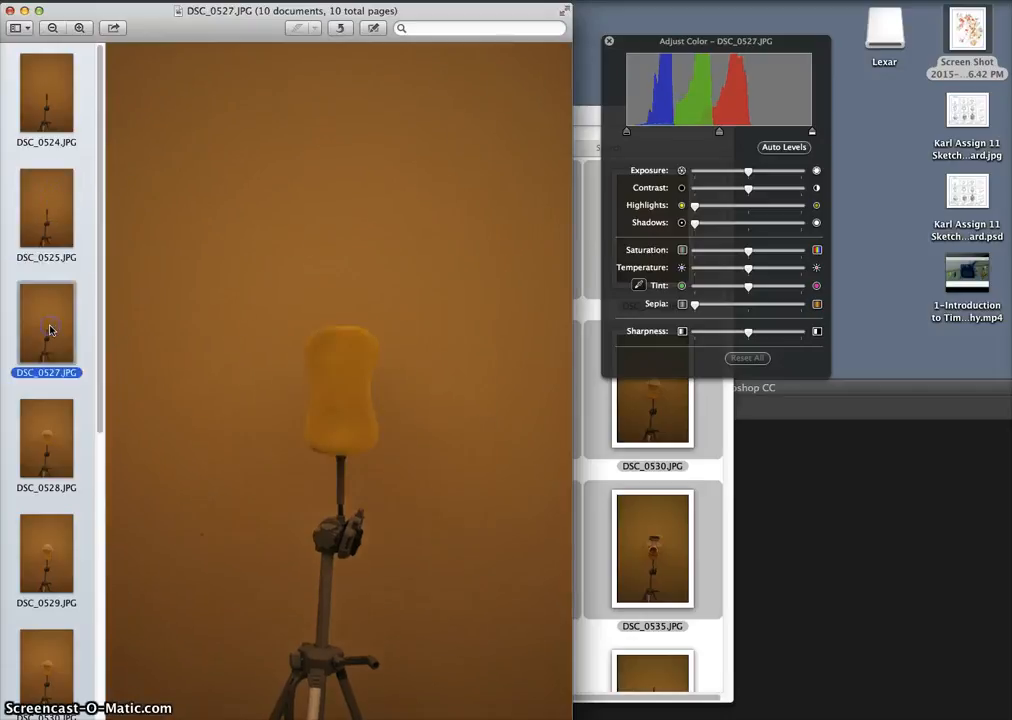
Step: Compare the tripod framing in DSC_0524.JPG, DSC_0525.JPG and DSC_0527.JPG by switching repeatedly between them, and close the photo viewer
{"action": "left_click", "coordinate": [45, 100]}
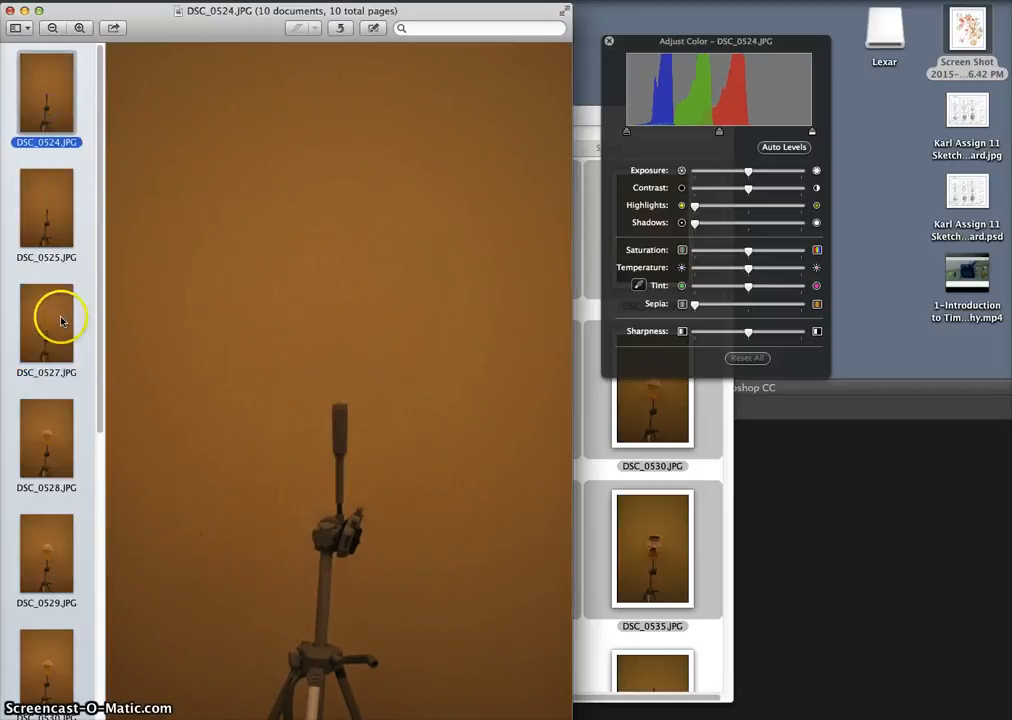
{"action": "left_click", "coordinate": [57, 326]}
{"action": "left_click", "coordinate": [40, 97]}
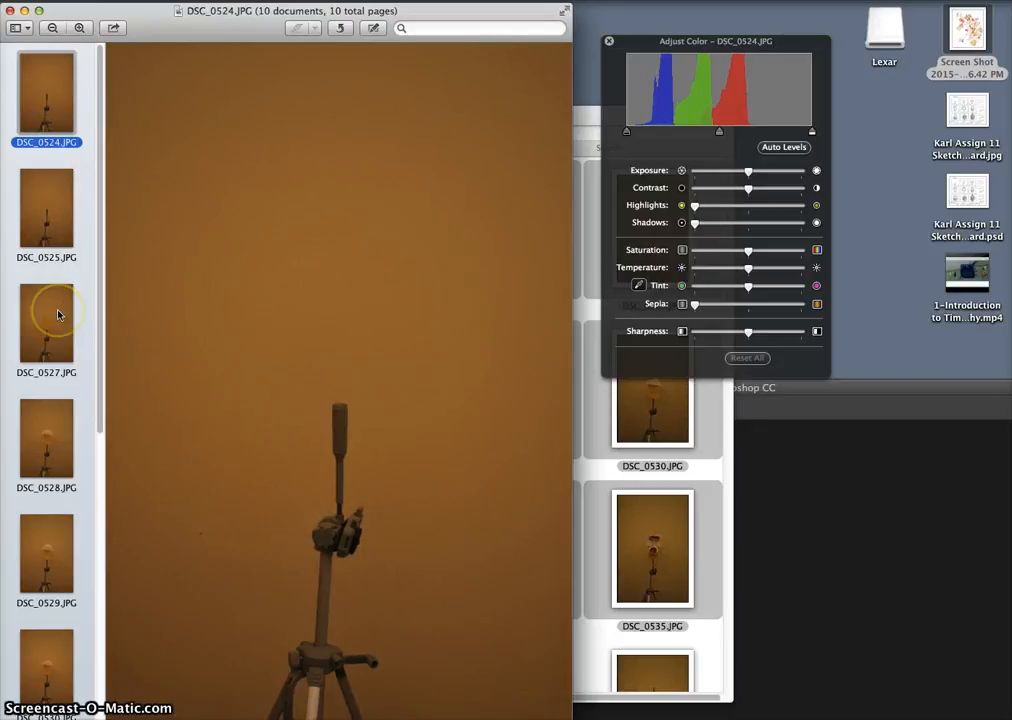
{"action": "left_click", "coordinate": [57, 314]}
{"action": "left_click", "coordinate": [48, 215]}
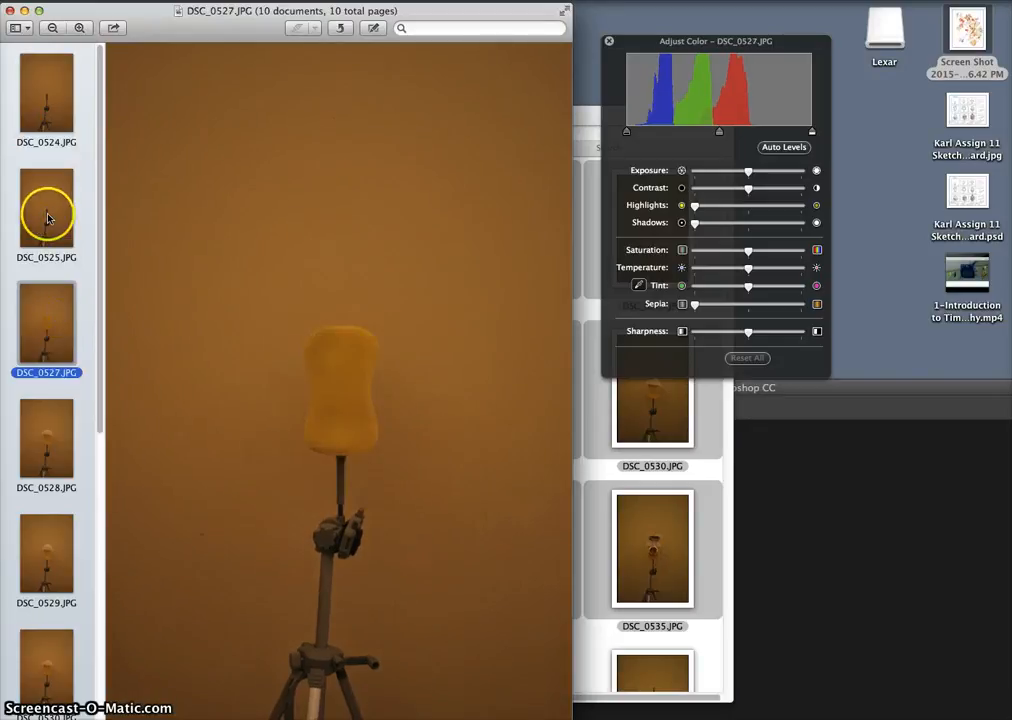
{"action": "left_click", "coordinate": [55, 323]}
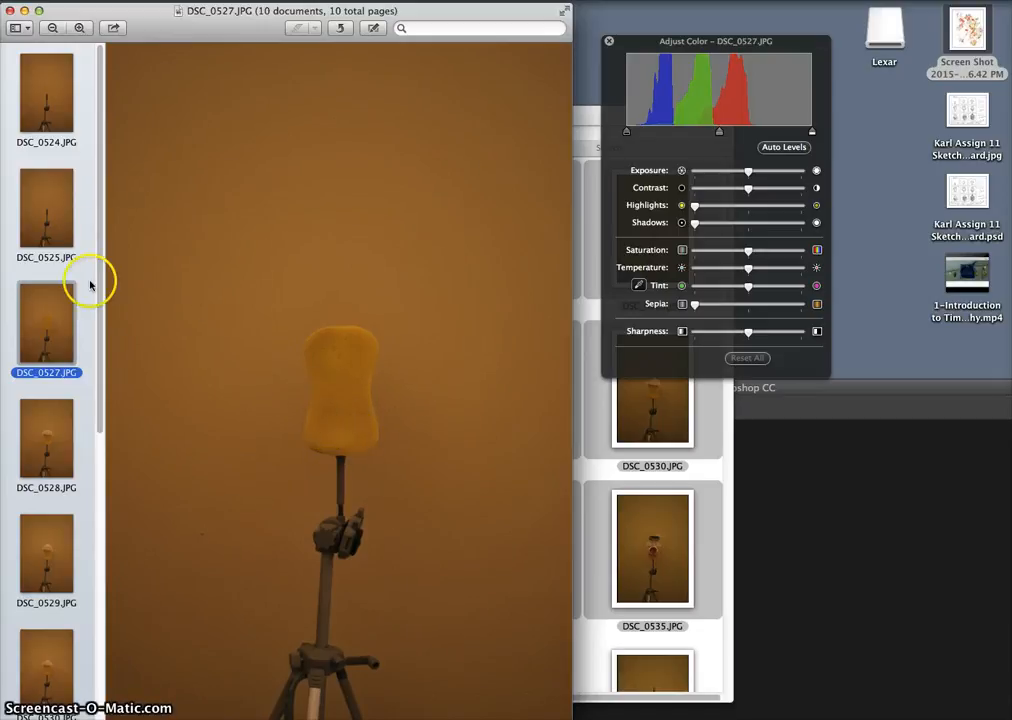
{"action": "left_click", "coordinate": [64, 244]}
{"action": "left_click", "coordinate": [48, 128]}
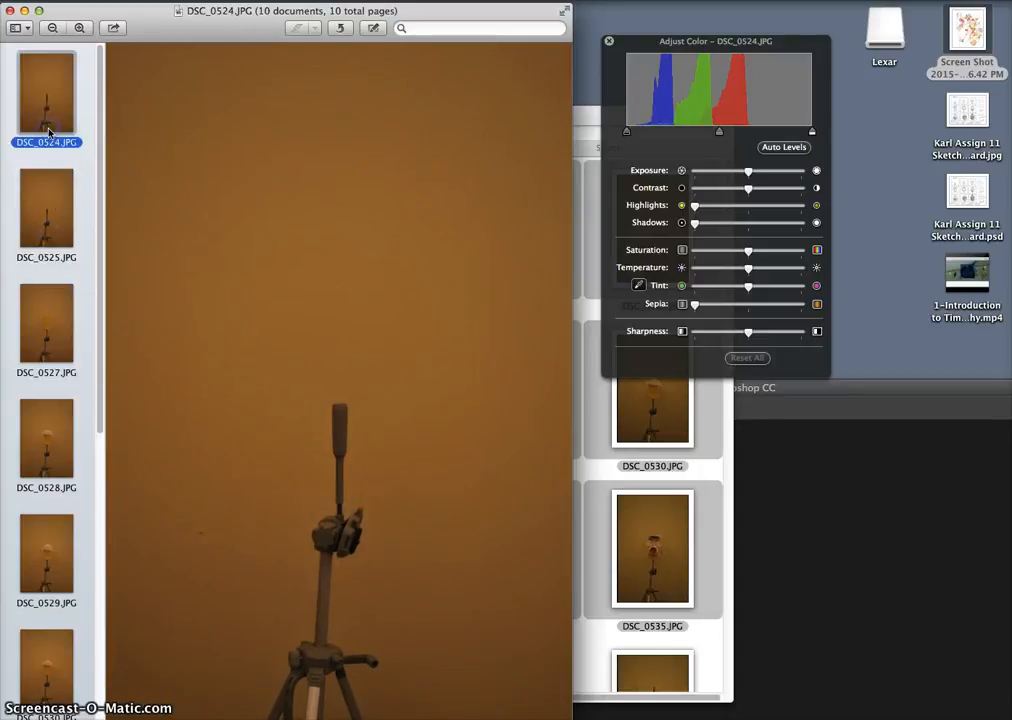
{"action": "left_click", "coordinate": [48, 234]}
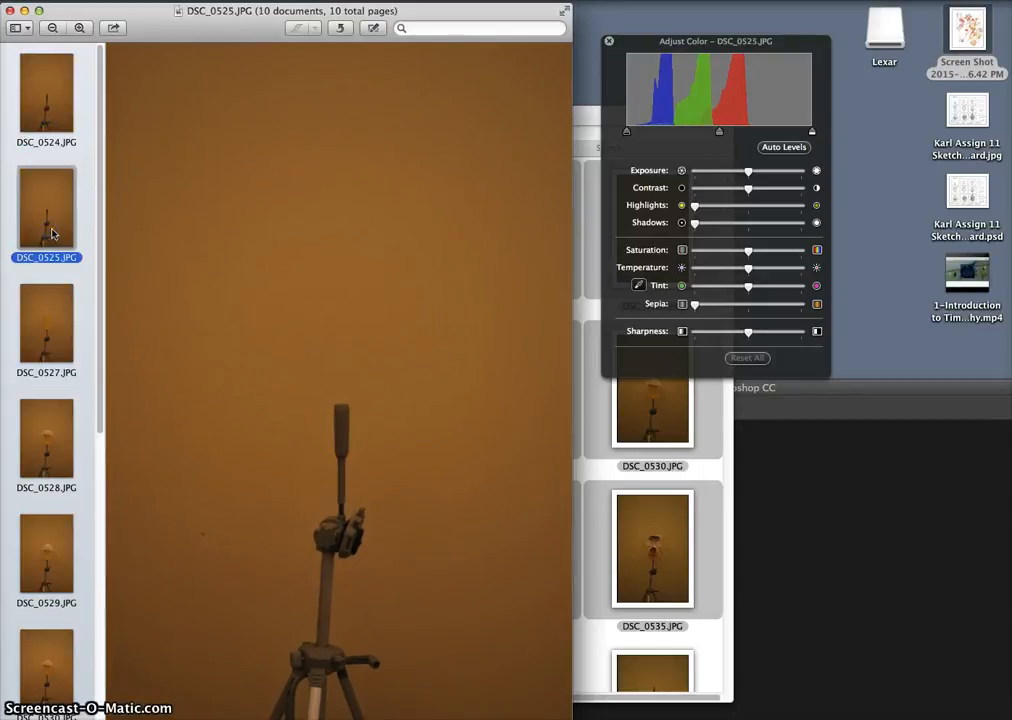
{"action": "left_click", "coordinate": [55, 350]}
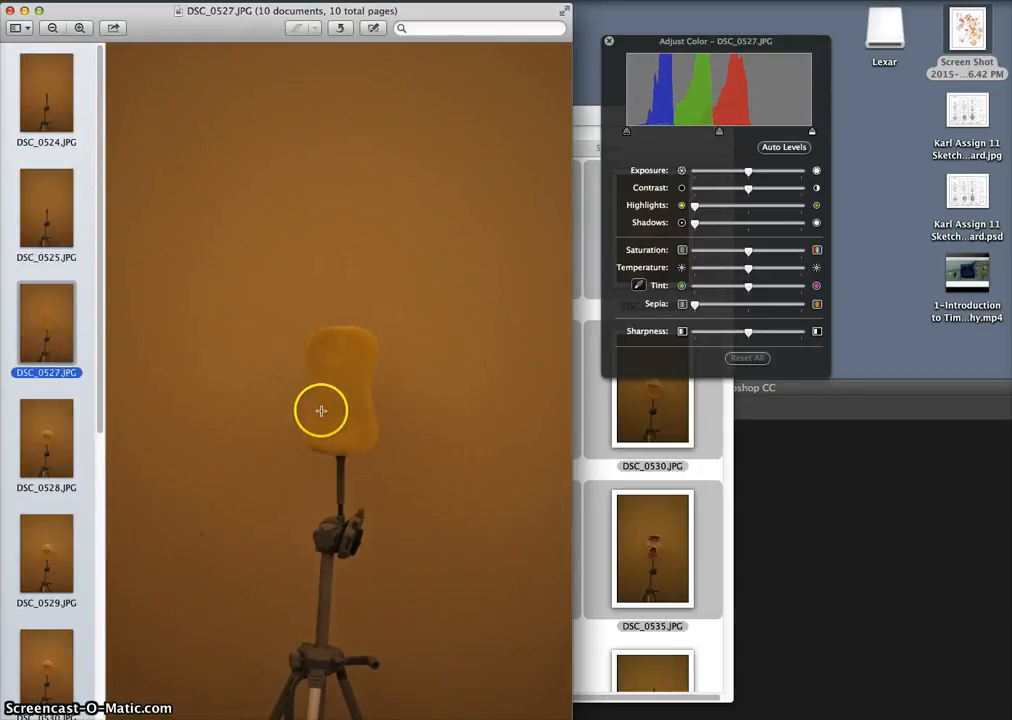
{"action": "left_click", "coordinate": [45, 106]}
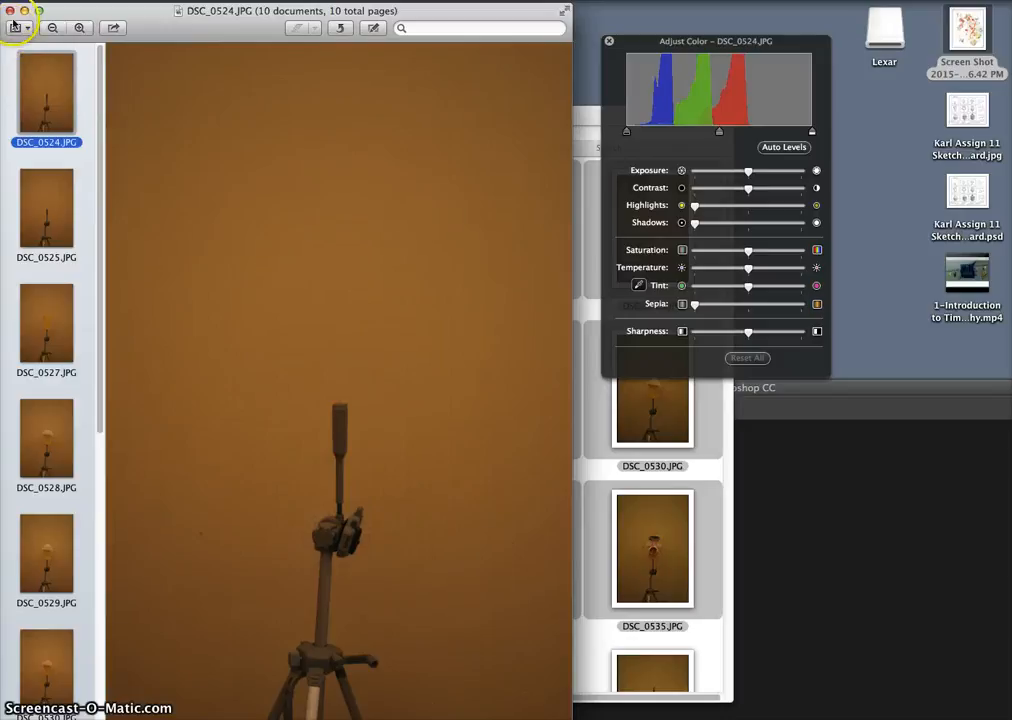
{"action": "left_click", "coordinate": [11, 10]}
Step: Move the photo DSC_0524.JPG to the Trash
{"action": "left_click", "coordinate": [384, 300]}
{"action": "left_click", "coordinate": [463, 271]}
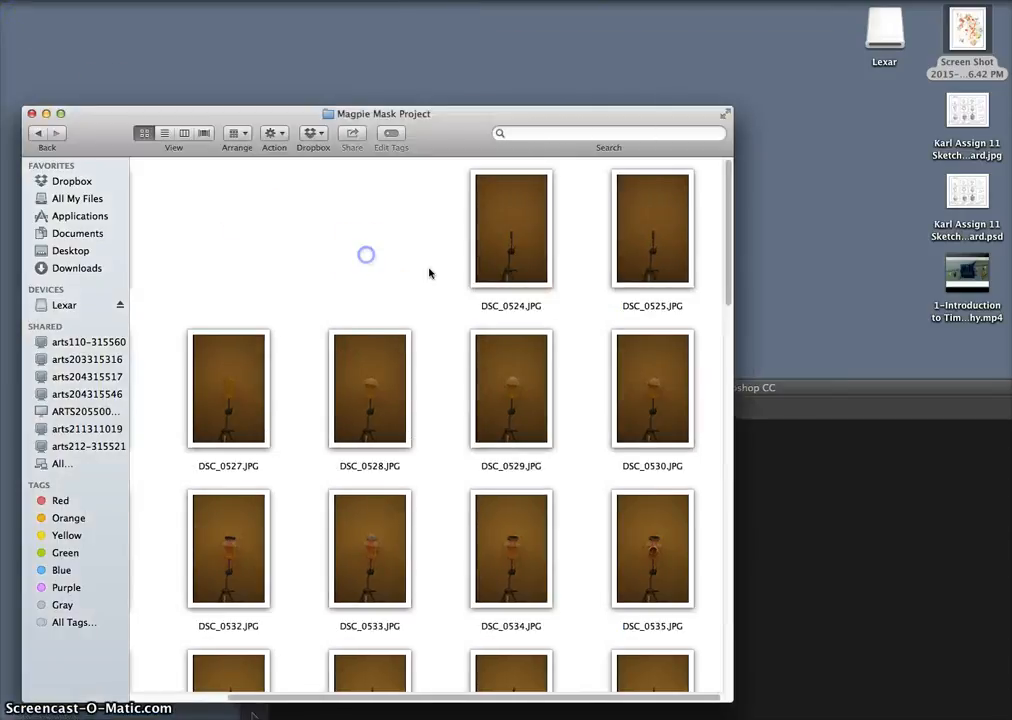
{"action": "right_click", "coordinate": [490, 264]}
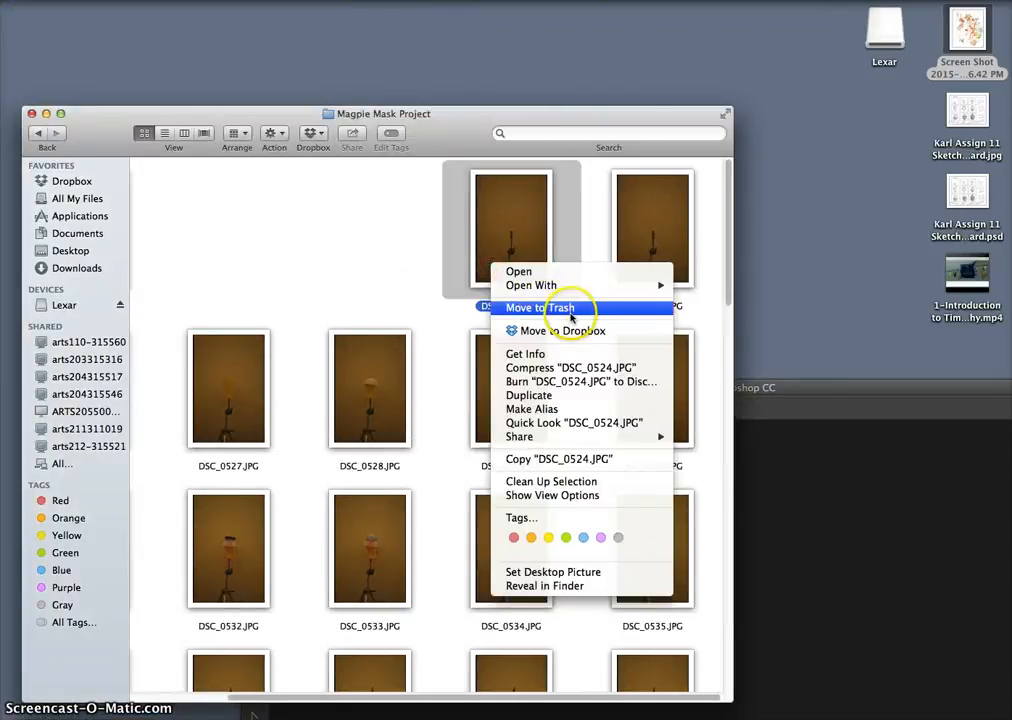
{"action": "left_click", "coordinate": [545, 308]}
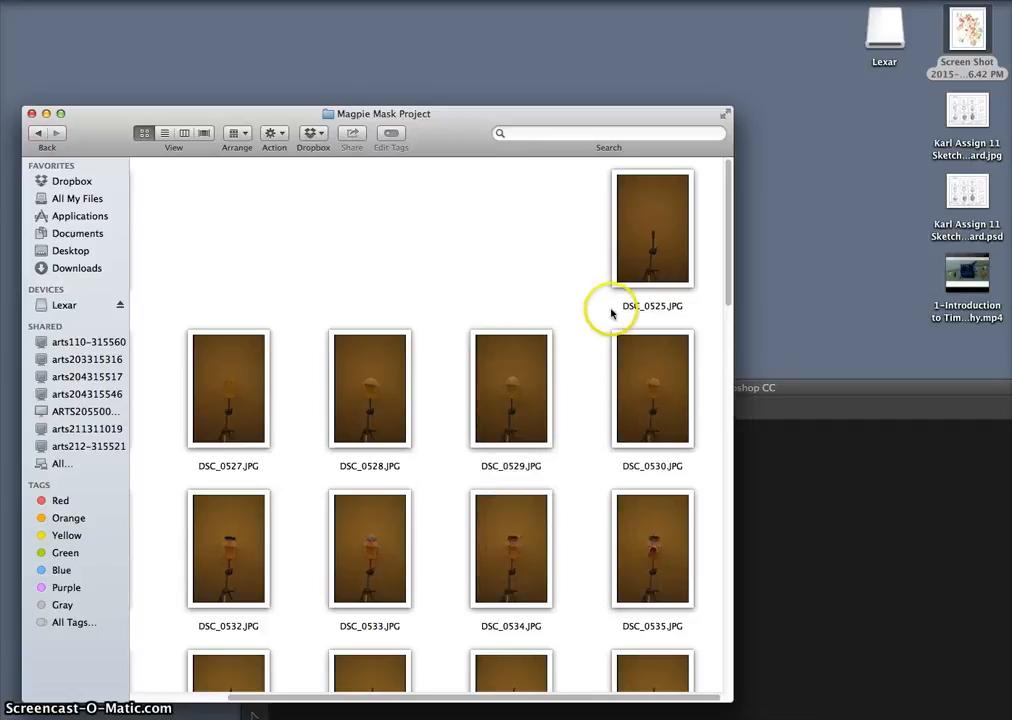
Step: View DSC_0525.JPG at large size, close it, and look over the remaining mask photos in the folder
{"action": "double_click", "coordinate": [637, 268]}
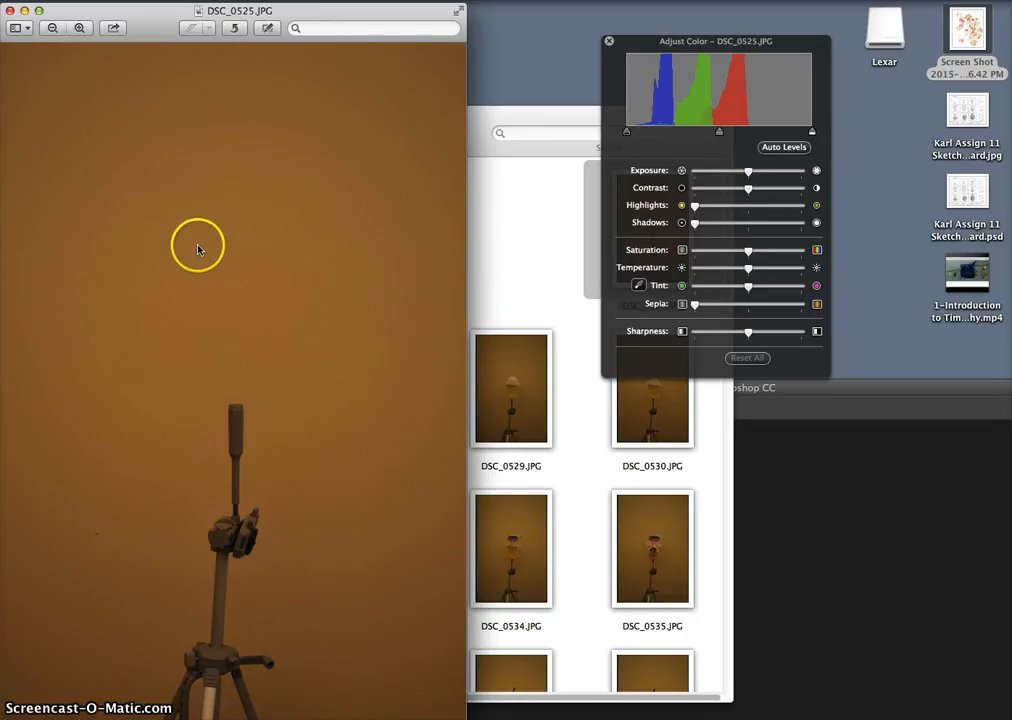
{"action": "left_click", "coordinate": [10, 11]}
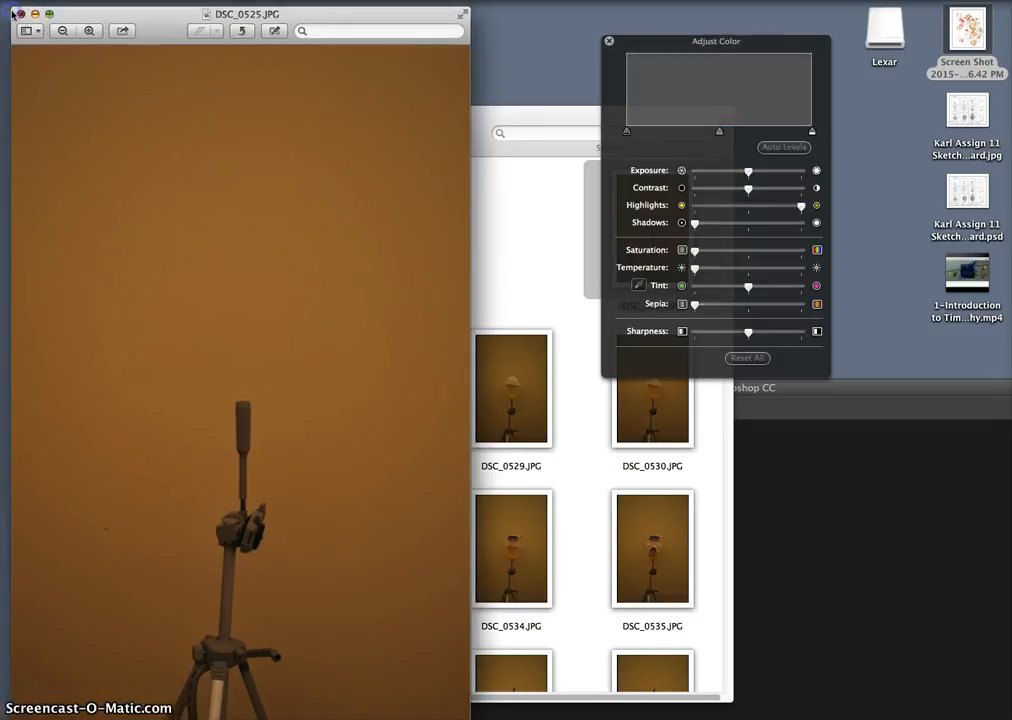
{"action": "scroll", "coordinate": [416, 253], "scroll_direction": "down", "scroll_amount": 5}
{"action": "left_click", "coordinate": [432, 357]}
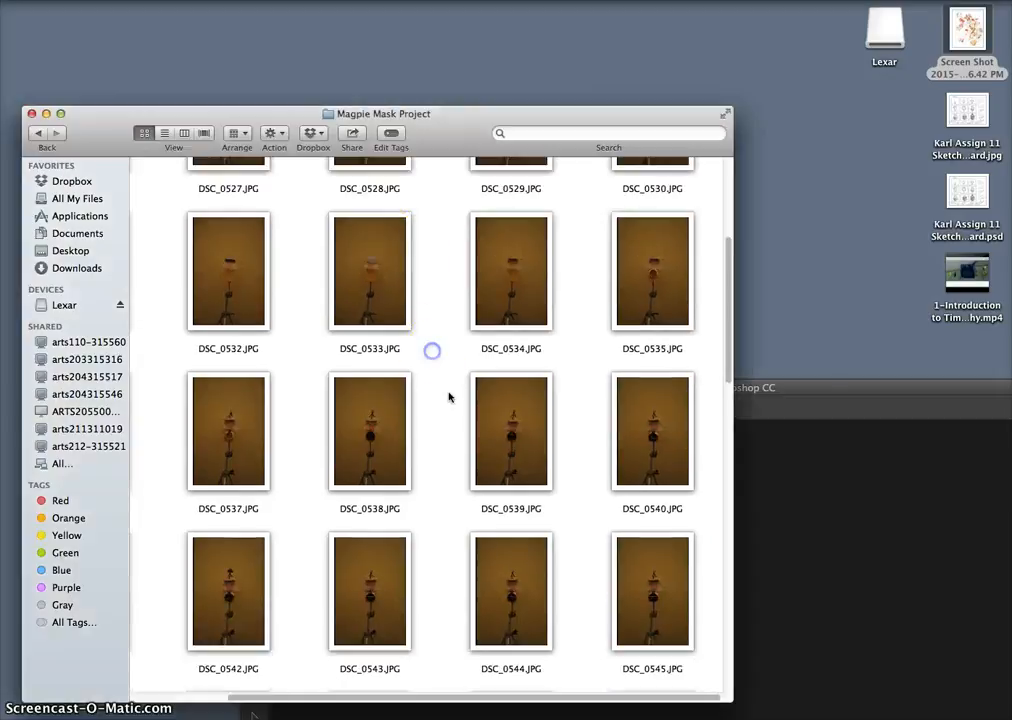
{"action": "left_click", "coordinate": [454, 431]}
{"action": "scroll", "coordinate": [454, 431], "scroll_direction": "down", "scroll_amount": 5}
{"action": "scroll", "coordinate": [454, 431], "scroll_direction": "down", "scroll_amount": 10}
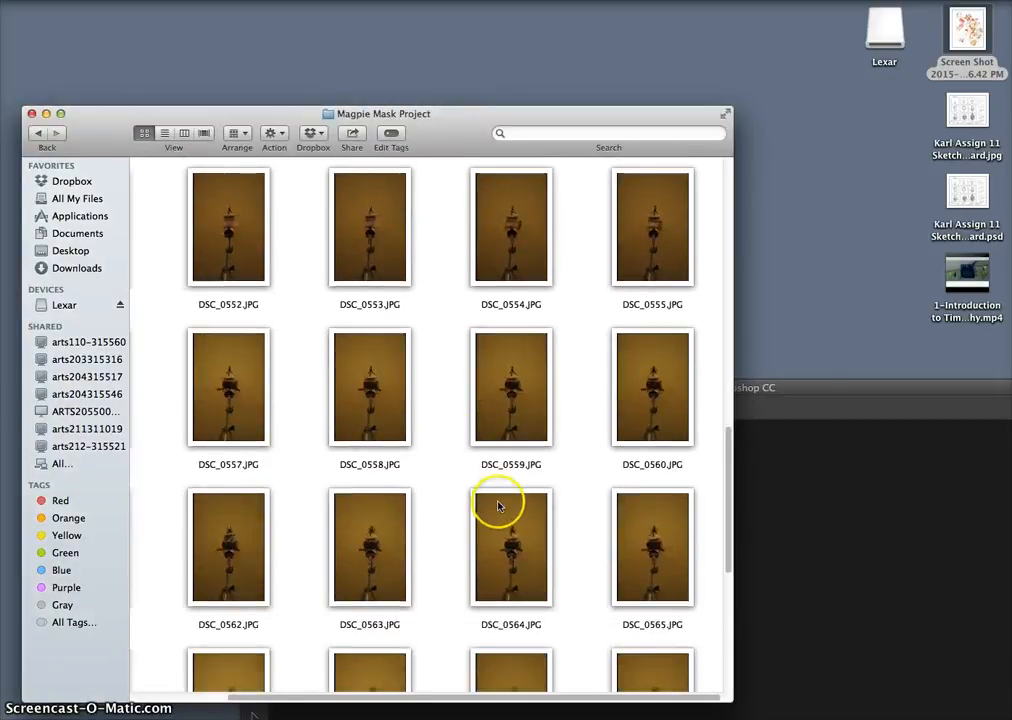
{"action": "scroll", "coordinate": [488, 470], "scroll_direction": "down", "scroll_amount": 8}
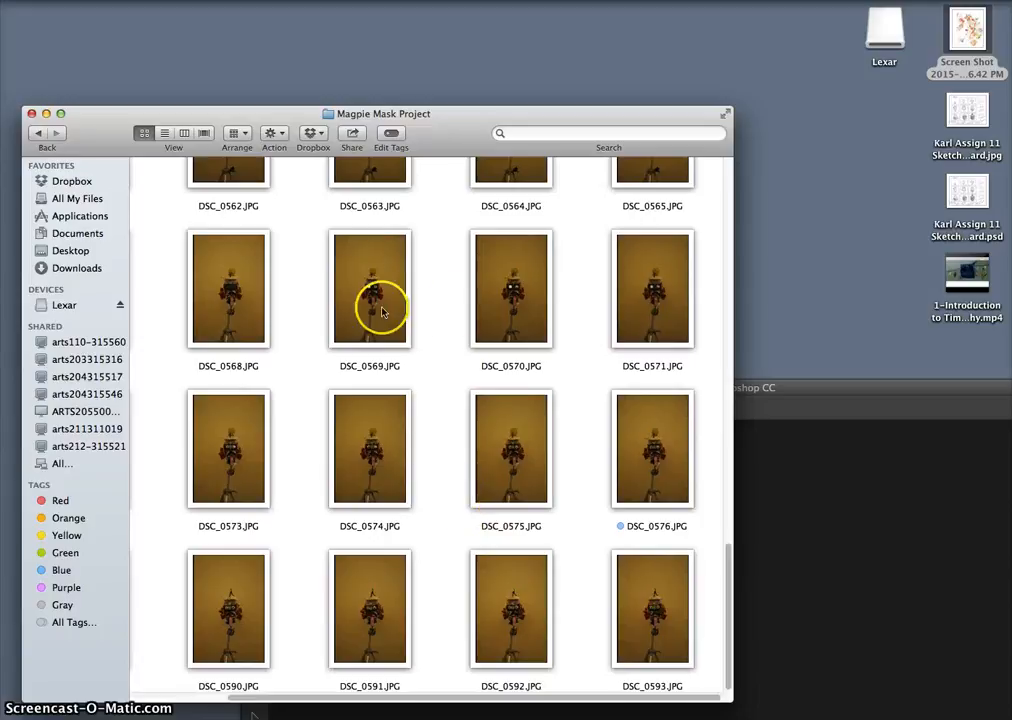
Step: Open the visible photos between DSC_0563.JPG and DSC_0576.JPG together, compare the mask's position from shot to shot, and close the viewer
{"action": "scroll", "coordinate": [454, 309], "scroll_direction": "up", "scroll_amount": 3}
{"action": "left_click_drag", "start_coordinate": [299, 264], "coordinate": [659, 551]}
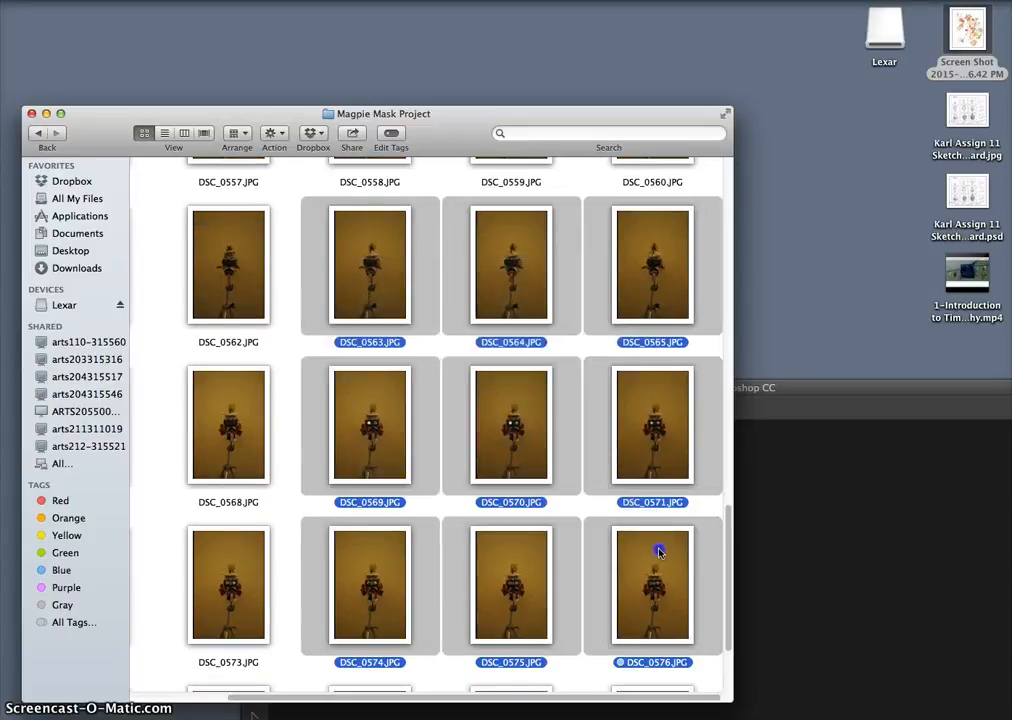
{"action": "double_click", "coordinate": [357, 302]}
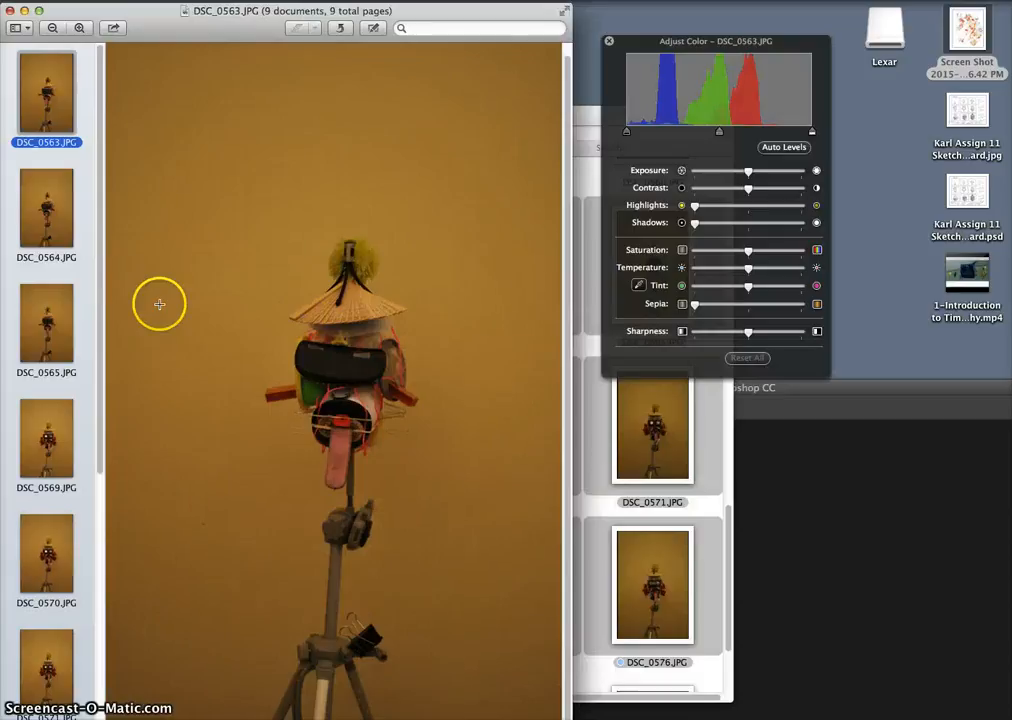
{"action": "left_click", "coordinate": [50, 190]}
{"action": "left_click", "coordinate": [61, 336]}
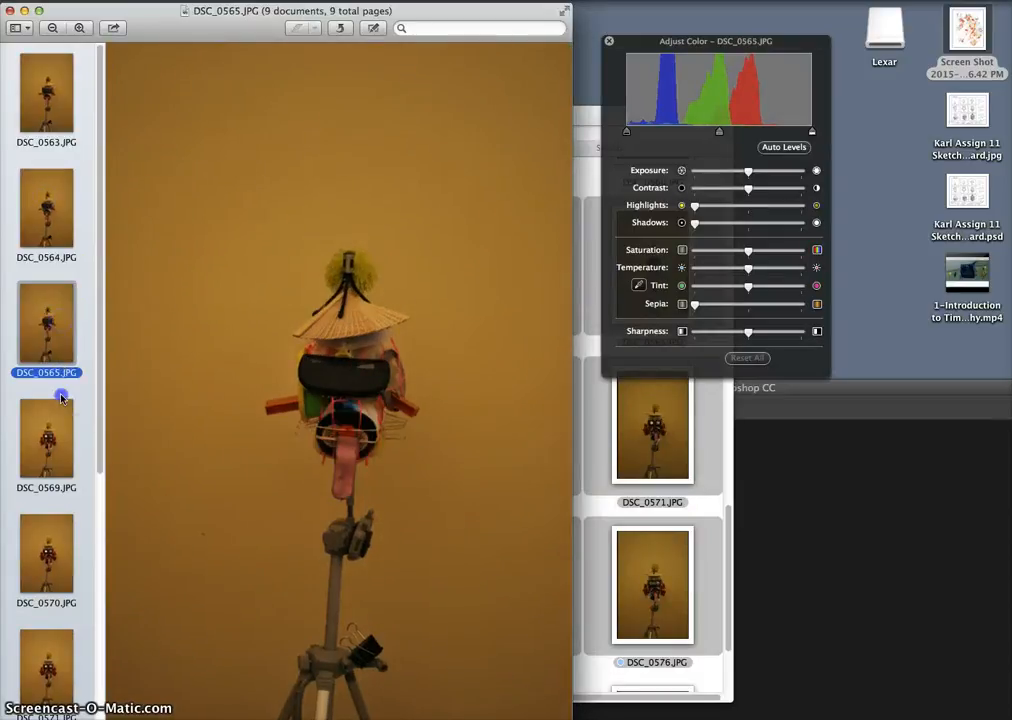
{"action": "left_click", "coordinate": [52, 428]}
{"action": "left_click", "coordinate": [59, 545]}
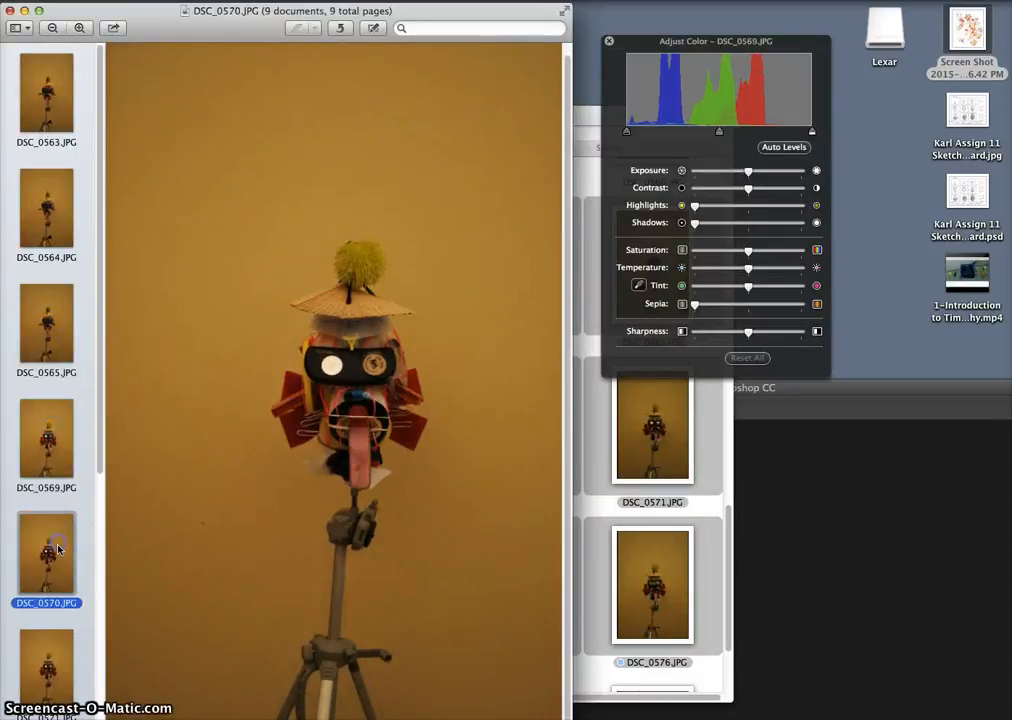
{"action": "left_click", "coordinate": [49, 647]}
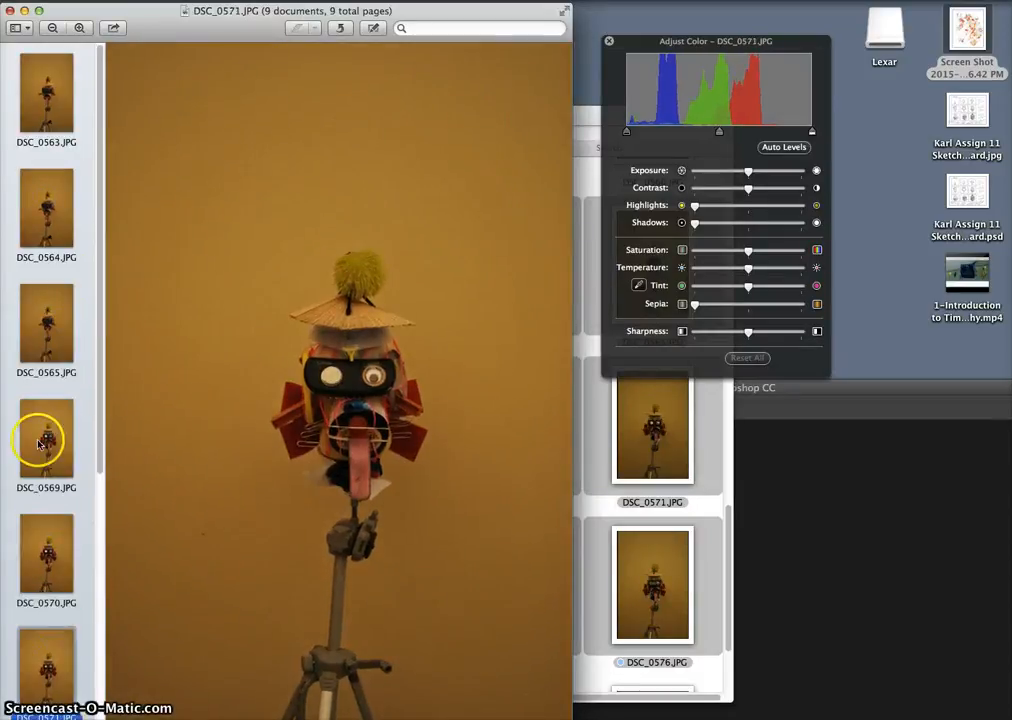
{"action": "scroll", "coordinate": [45, 468], "scroll_direction": "down", "scroll_amount": 5}
{"action": "left_click", "coordinate": [48, 628]}
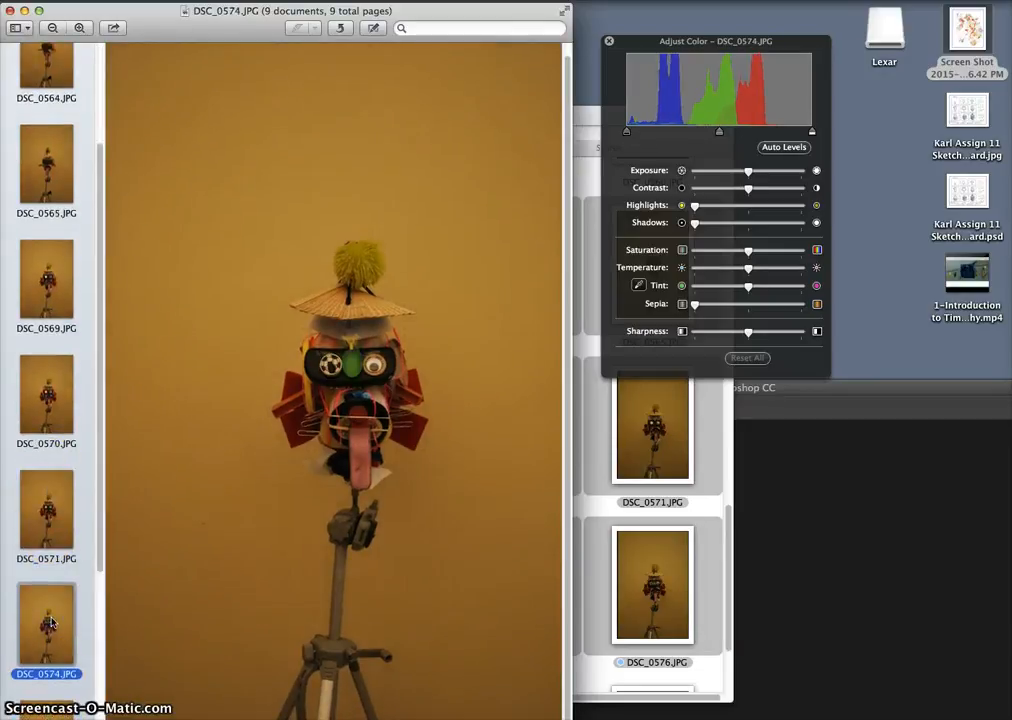
{"action": "scroll", "coordinate": [52, 623], "scroll_direction": "down", "scroll_amount": 2}
{"action": "left_click", "coordinate": [49, 656]}
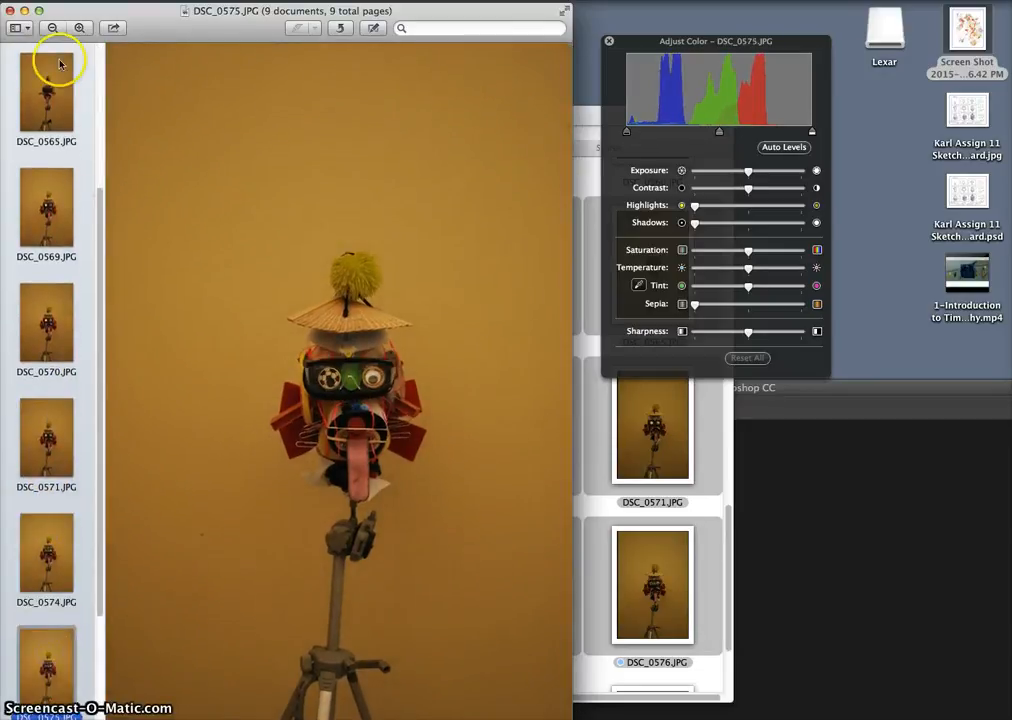
{"action": "left_click", "coordinate": [10, 11]}
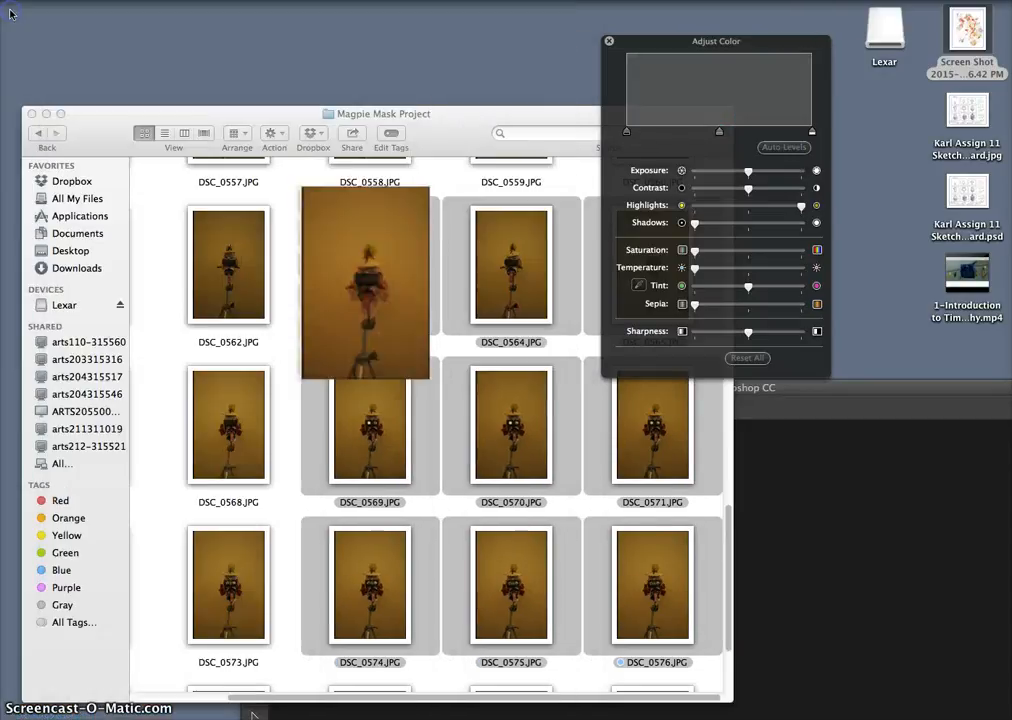
Step: Select the series of mask photos from DSC_0525.JPG down to DSC_0593.JPG in the folder
{"action": "left_click", "coordinate": [271, 219]}
{"action": "scroll", "coordinate": [340, 290], "scroll_direction": "up", "scroll_amount": 3}
{"action": "scroll", "coordinate": [340, 292], "scroll_direction": "up", "scroll_amount": 1}
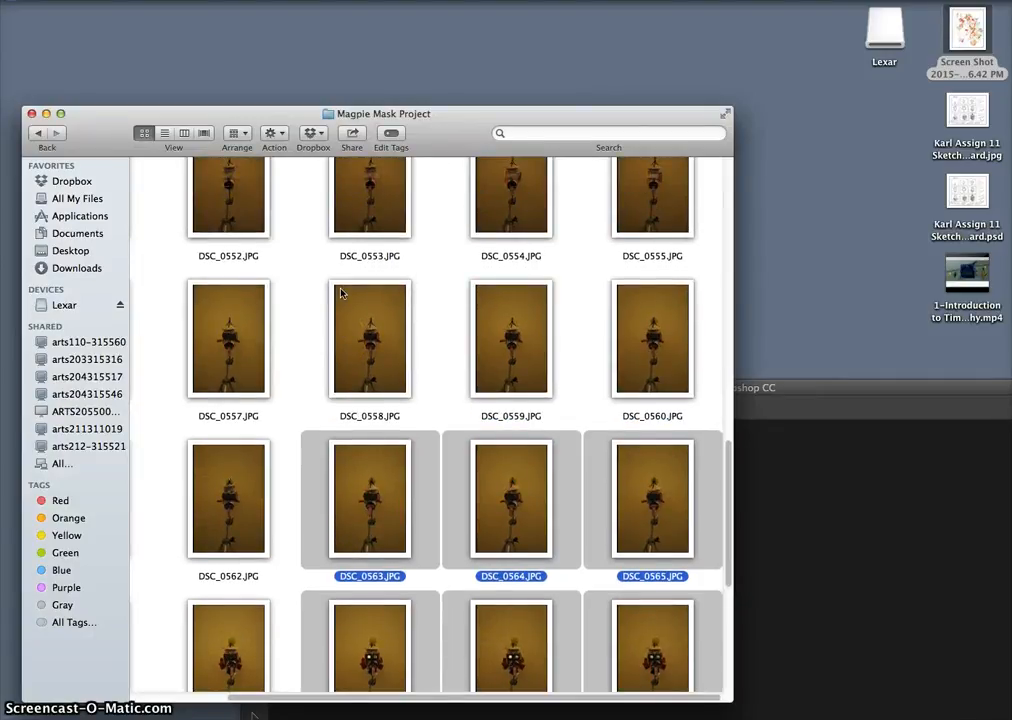
{"action": "scroll", "coordinate": [340, 292], "scroll_direction": "up", "scroll_amount": 3}
{"action": "scroll", "coordinate": [340, 292], "scroll_direction": "up", "scroll_amount": 3}
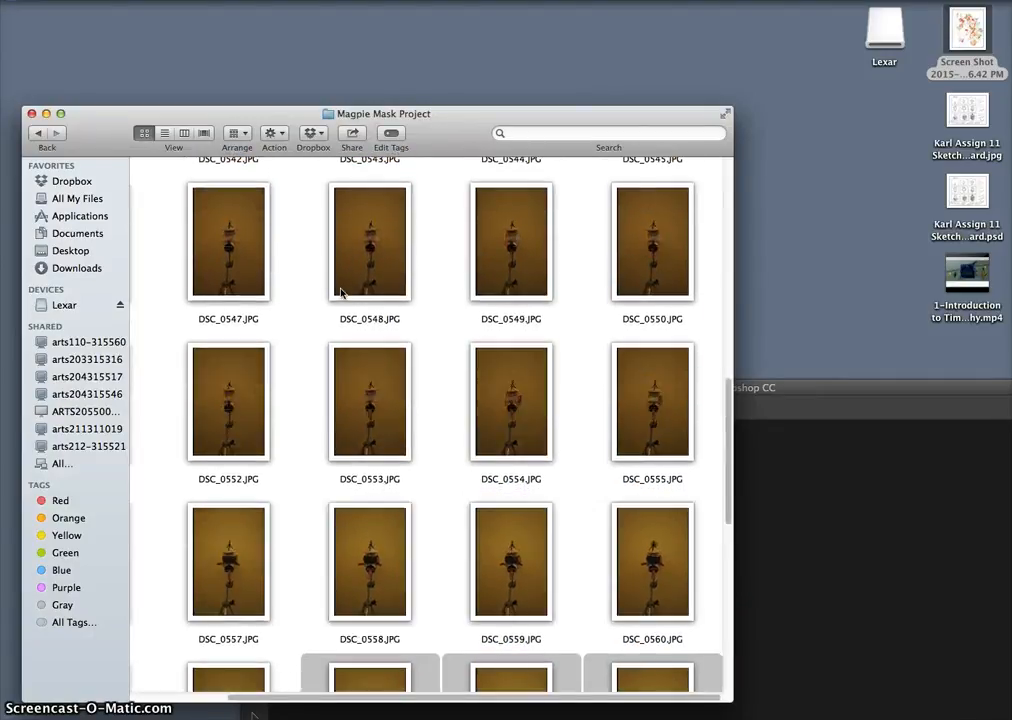
{"action": "scroll", "coordinate": [340, 292], "scroll_direction": "up", "scroll_amount": 10}
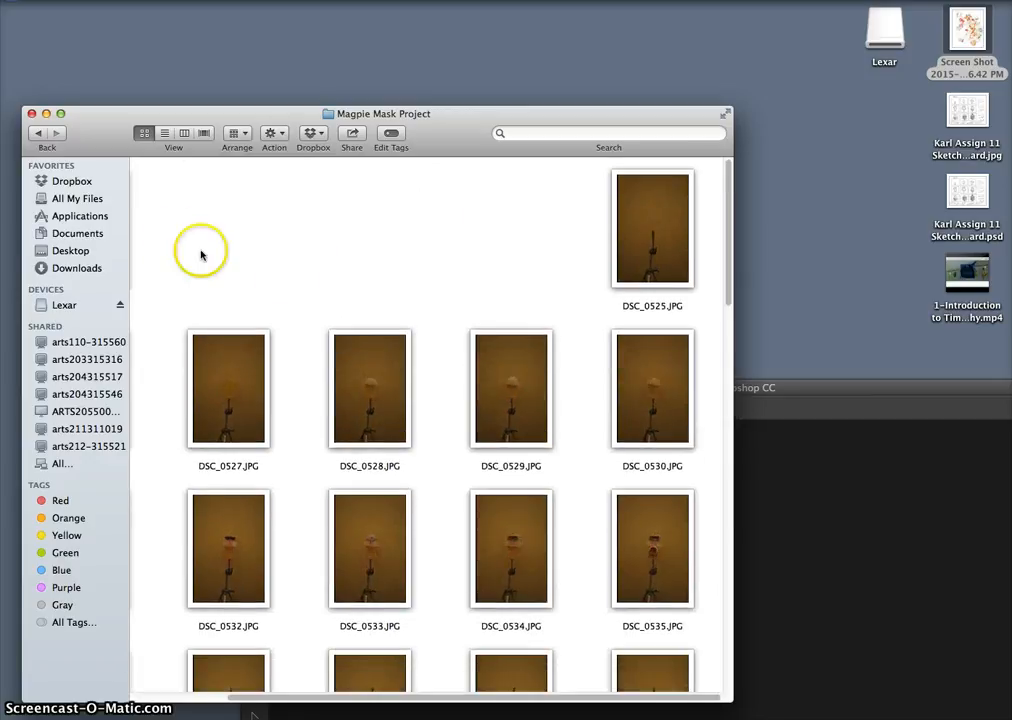
{"action": "left_click_drag", "start_coordinate": [162, 231], "coordinate": [662, 646]}
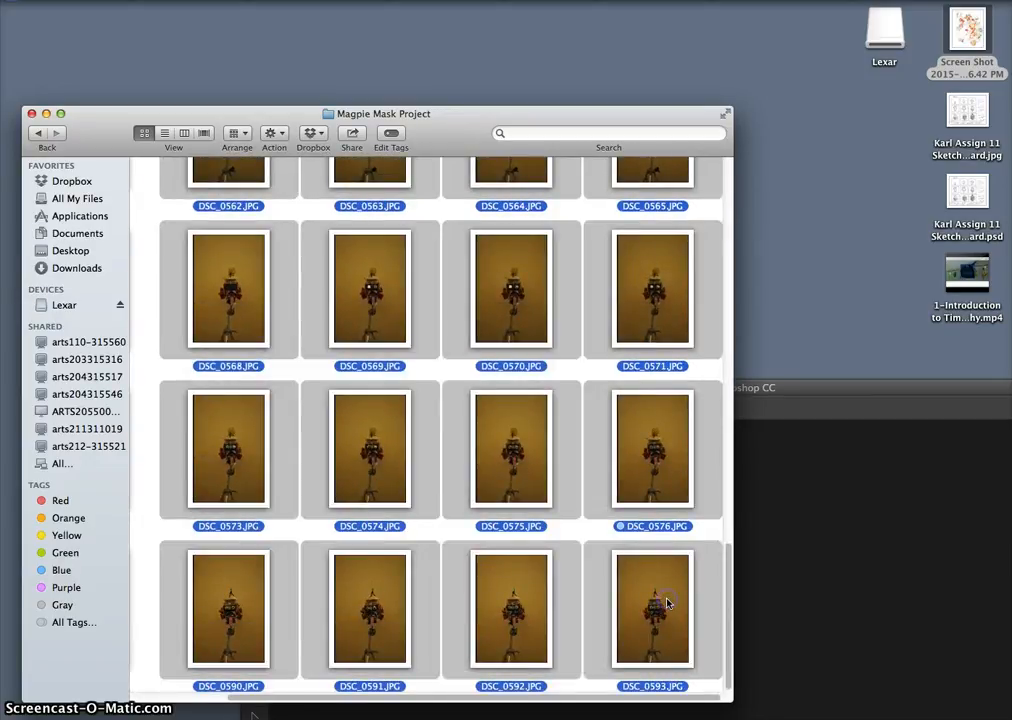
Step: Open all the selected mask photos together and step through the early shots from DSC_0525.JPG to DSC_0534.JPG
{"action": "double_click", "coordinate": [492, 451]}
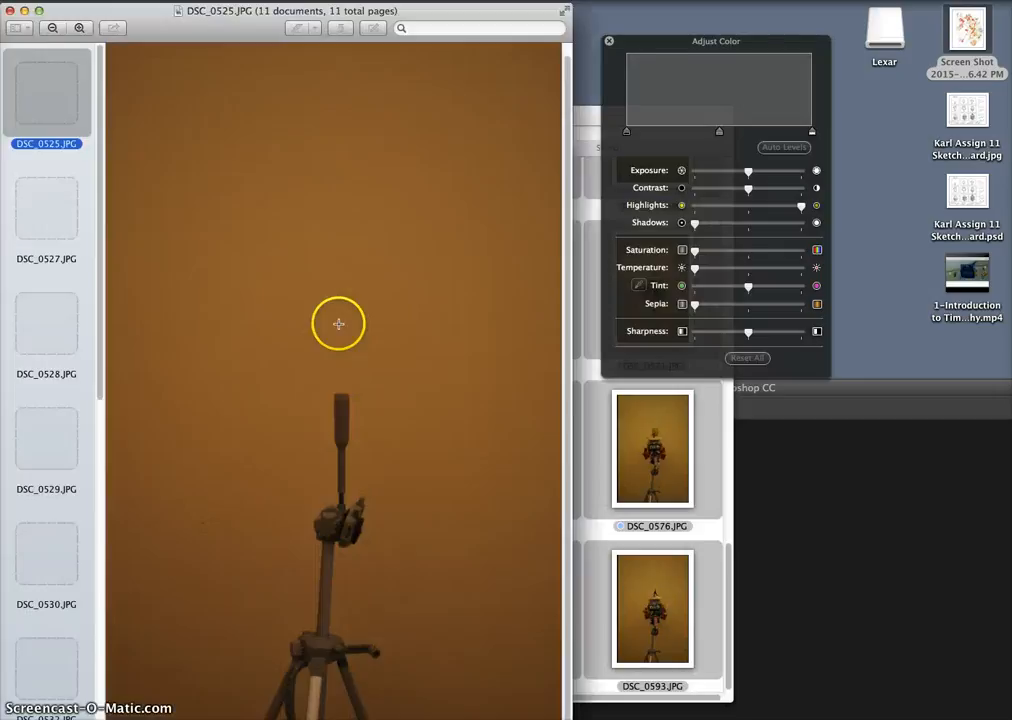
{"action": "left_click", "coordinate": [40, 225]}
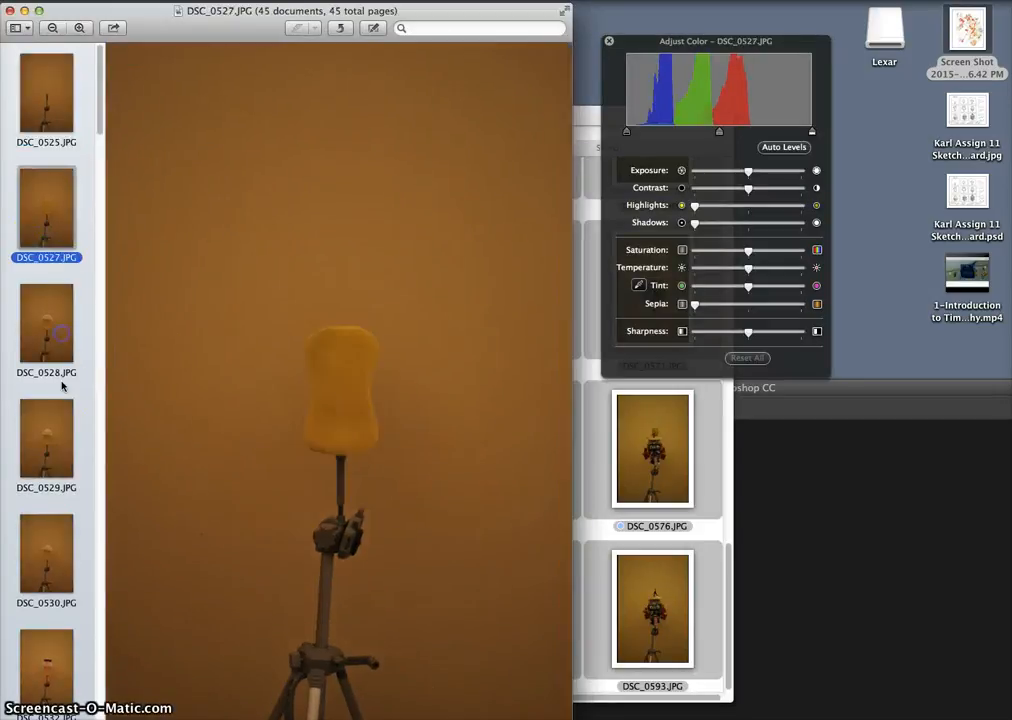
{"action": "left_click", "coordinate": [60, 450]}
{"action": "left_click", "coordinate": [66, 537]}
{"action": "scroll", "coordinate": [55, 520], "scroll_direction": "down", "scroll_amount": 5}
{"action": "left_click", "coordinate": [56, 497]}
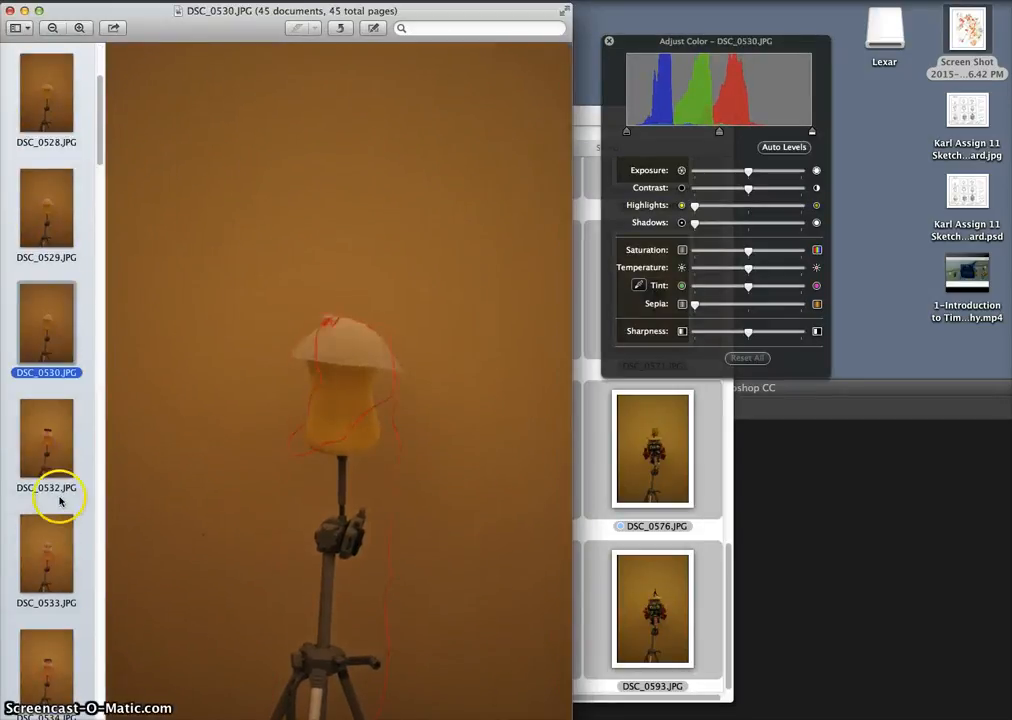
{"action": "left_click", "coordinate": [46, 528]}
{"action": "left_click", "coordinate": [45, 660]}
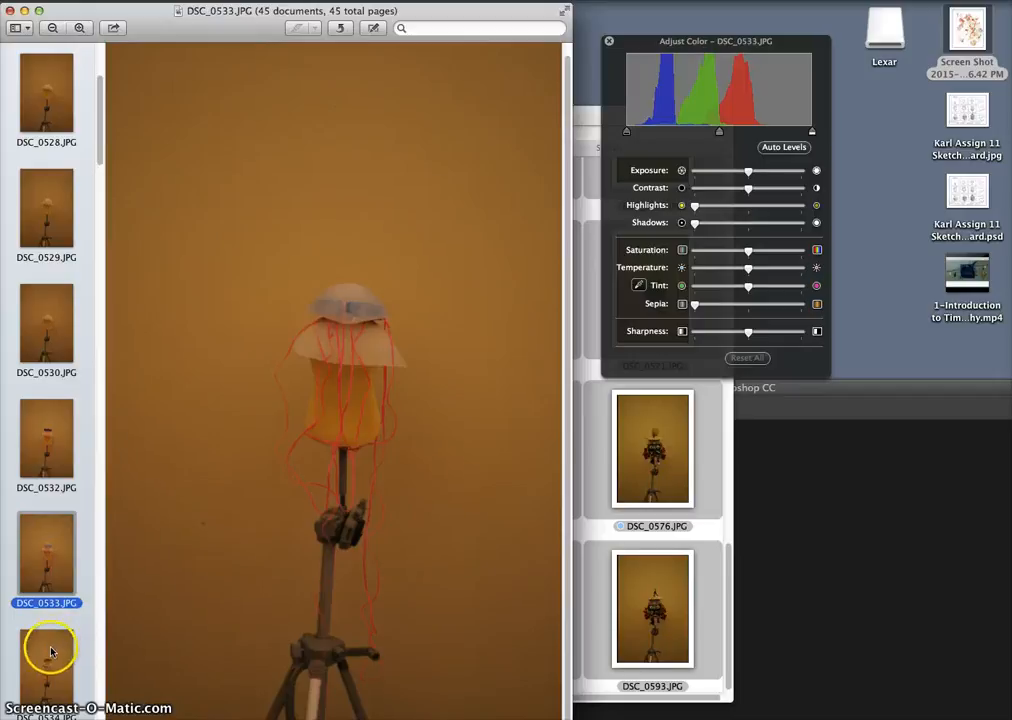
Step: View the photos from DSC_0535.JPG through DSC_0543.JPG one after another, checking how the mask builds up
{"action": "left_click", "coordinate": [50, 632]}
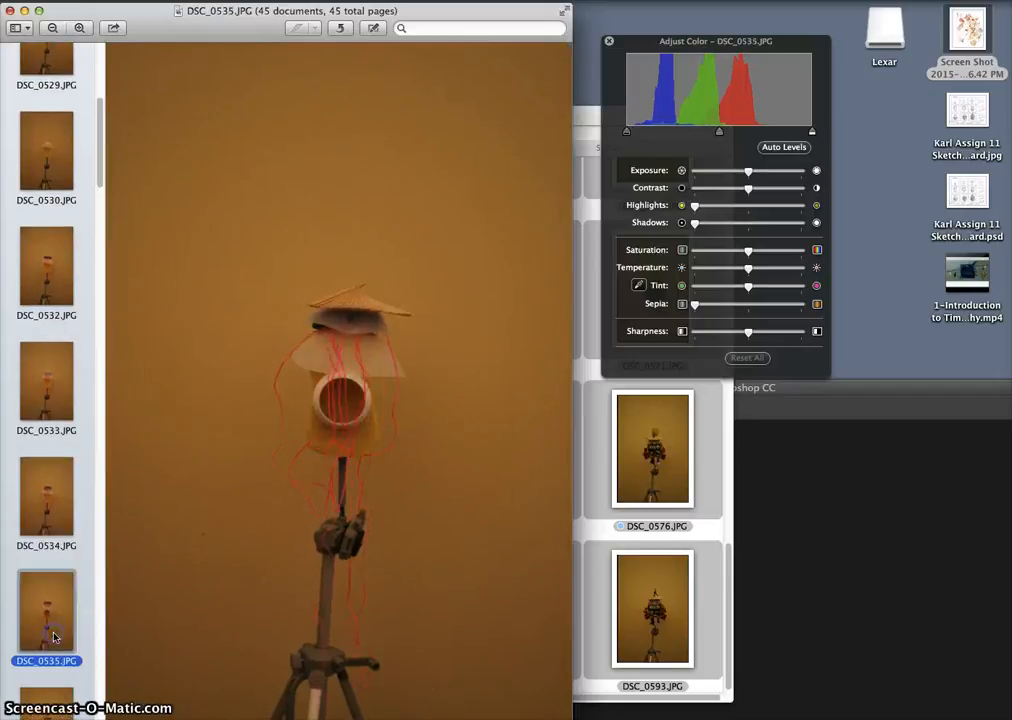
{"action": "left_click", "coordinate": [53, 618]}
{"action": "left_click", "coordinate": [50, 590]}
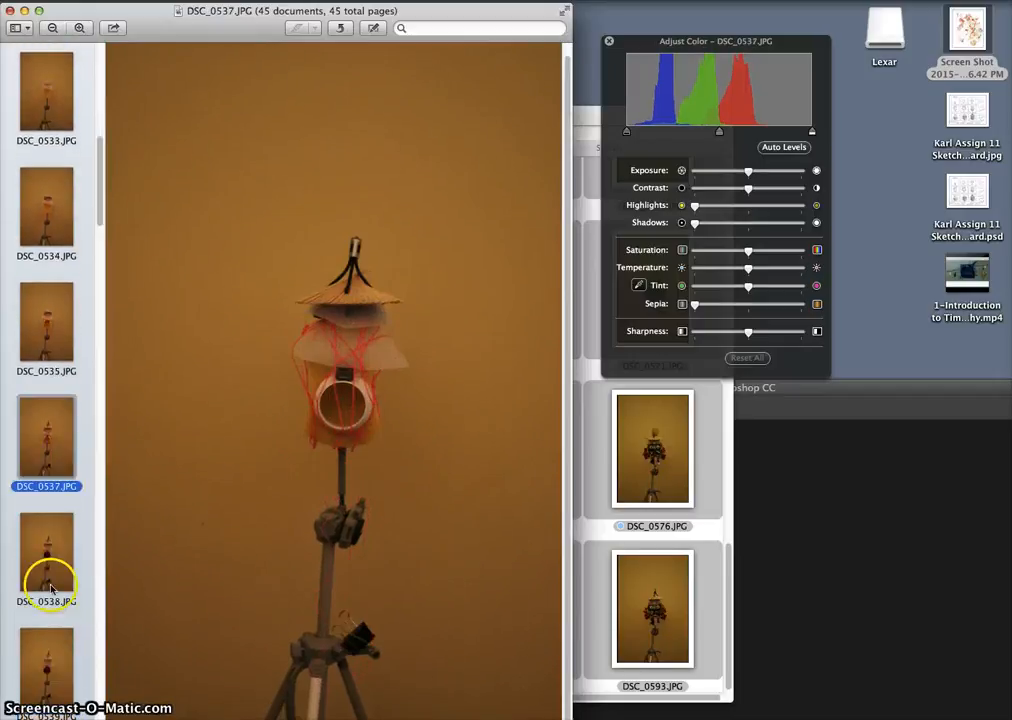
{"action": "left_click", "coordinate": [52, 660]}
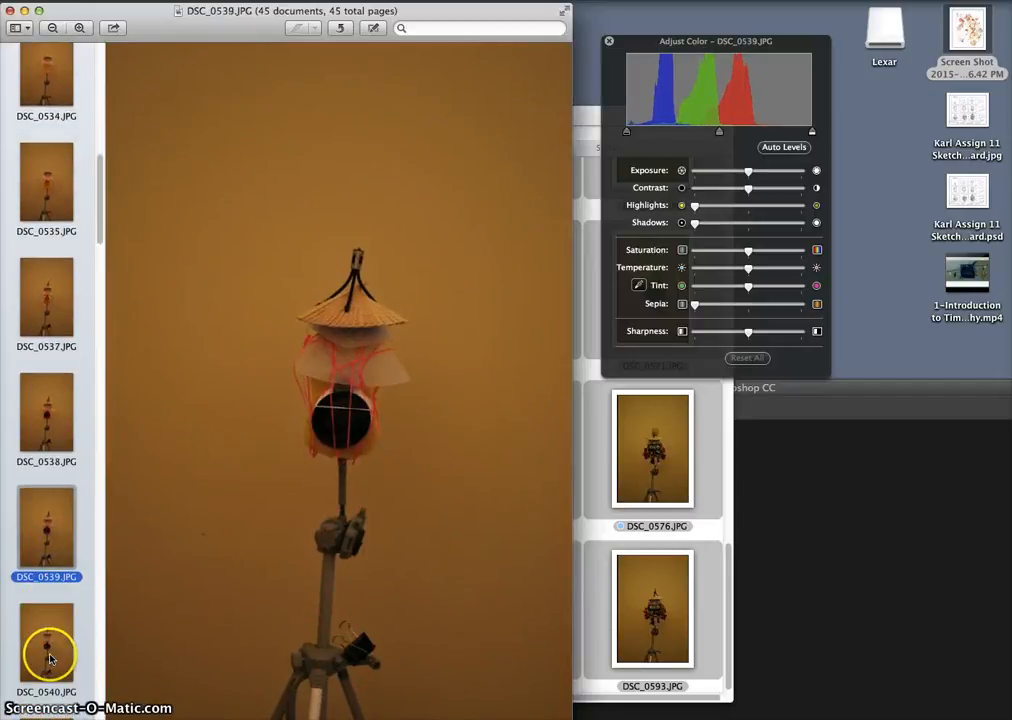
{"action": "left_click", "coordinate": [52, 636]}
{"action": "left_click", "coordinate": [52, 596]}
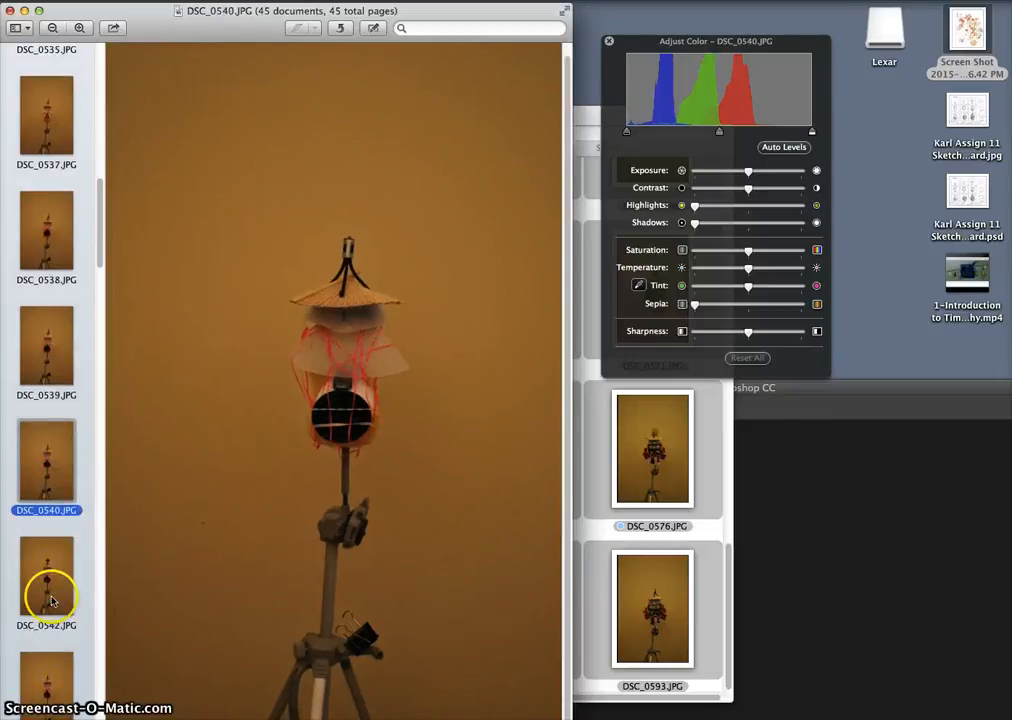
{"action": "left_click", "coordinate": [61, 658]}
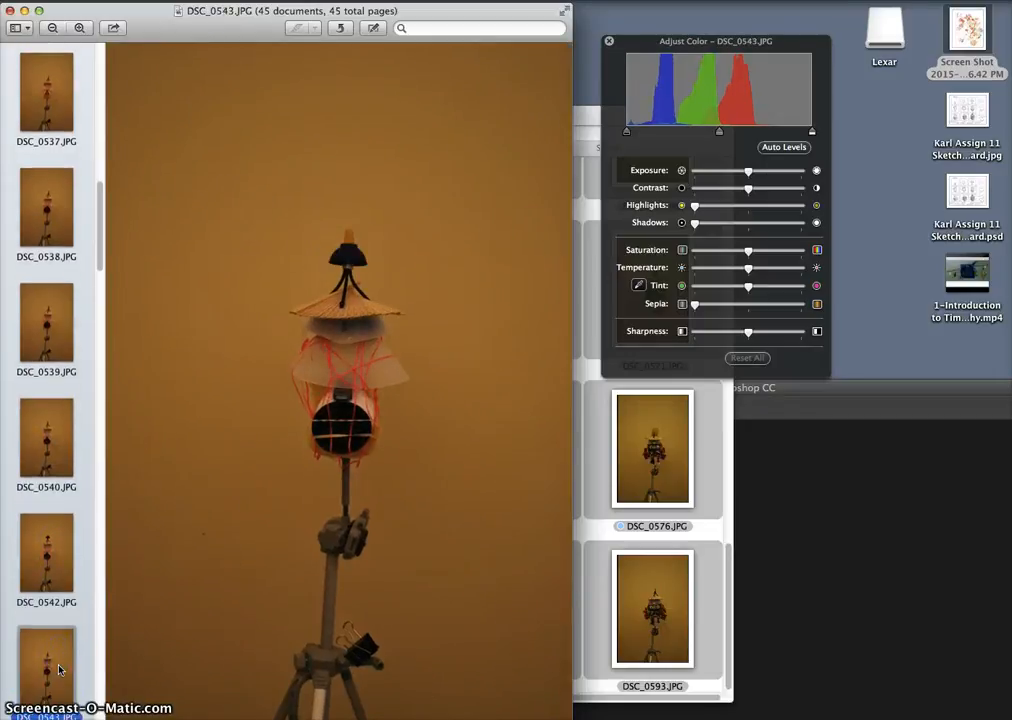
Step: Compare DSC_0542.JPG with the neighbouring shots DSC_0540.JPG and DSC_0543.JPG by switching between them
{"action": "left_click", "coordinate": [43, 483]}
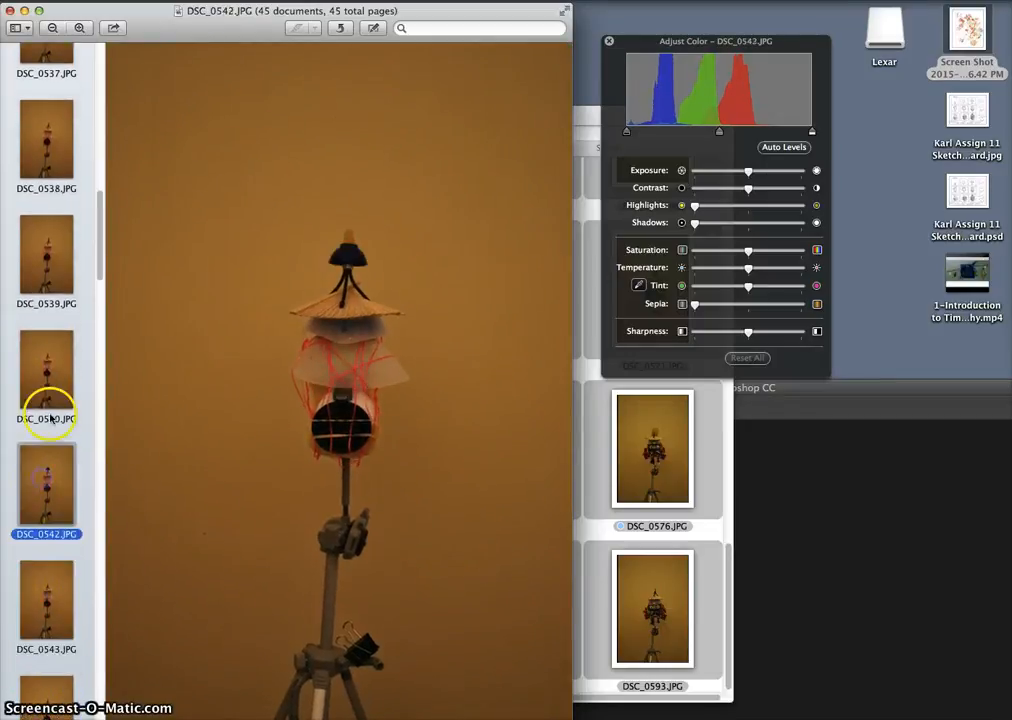
{"action": "left_click", "coordinate": [48, 399]}
{"action": "left_click", "coordinate": [55, 504]}
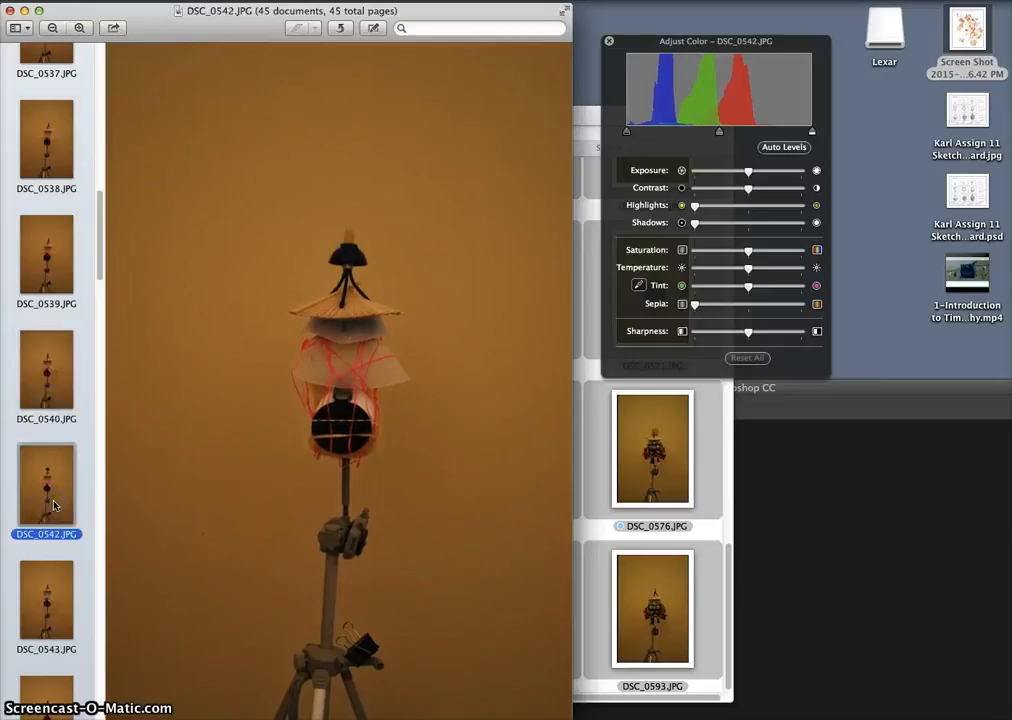
{"action": "left_click", "coordinate": [48, 645]}
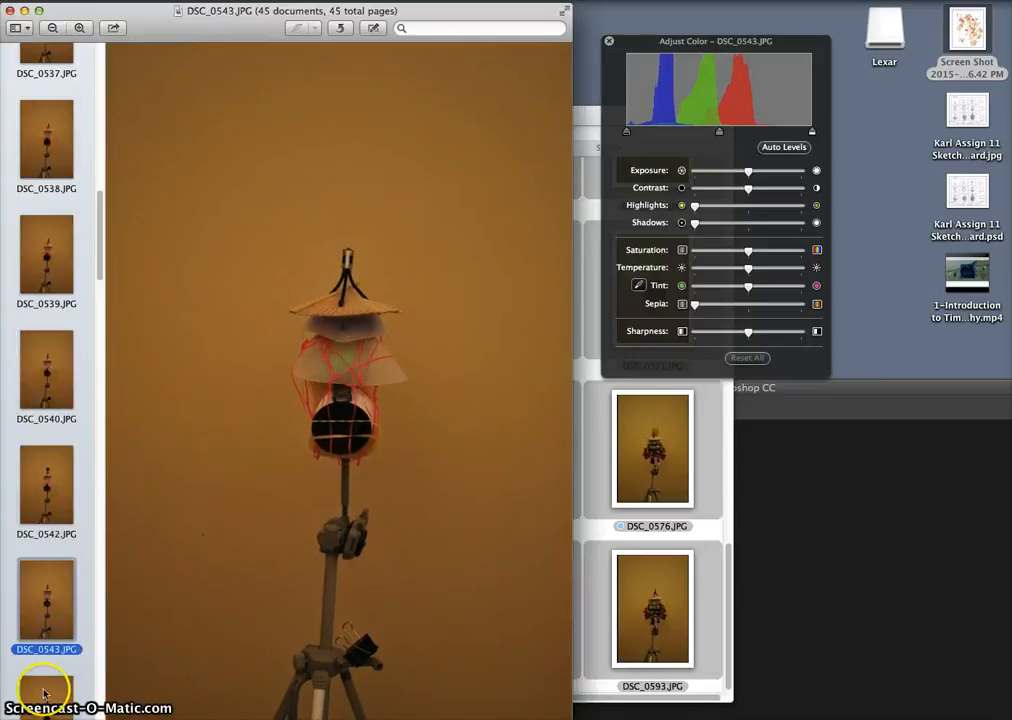
{"action": "left_click", "coordinate": [58, 515]}
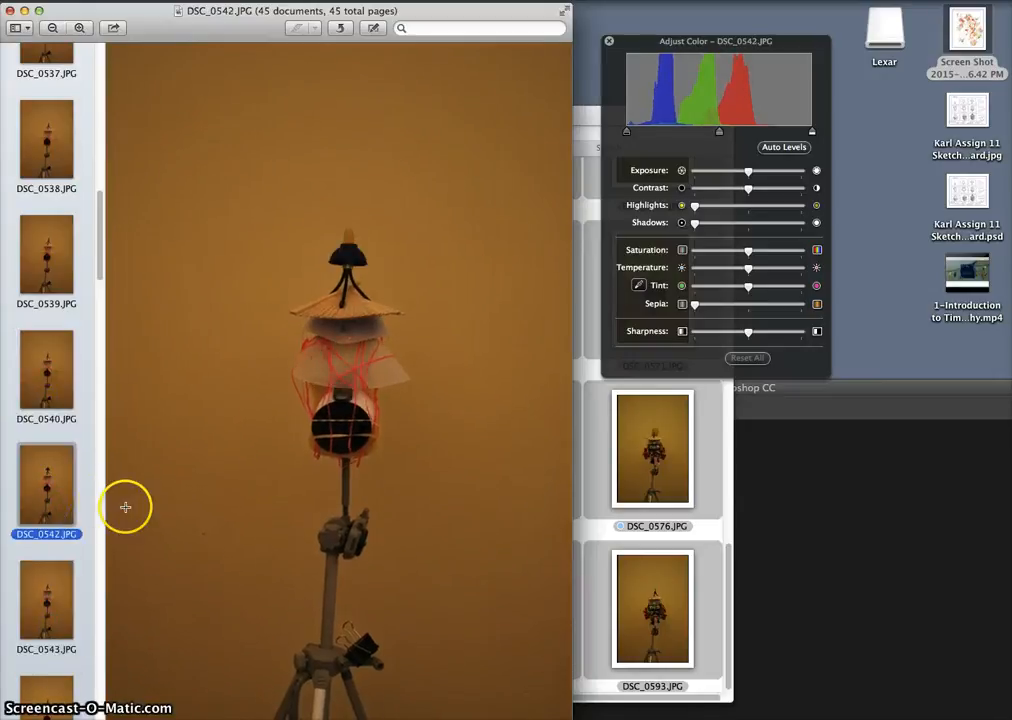
Step: Return to the Magpie Mask Project folder in Finder and move DSC_0542.JPG to the Trash
{"action": "left_click", "coordinate": [700, 530]}
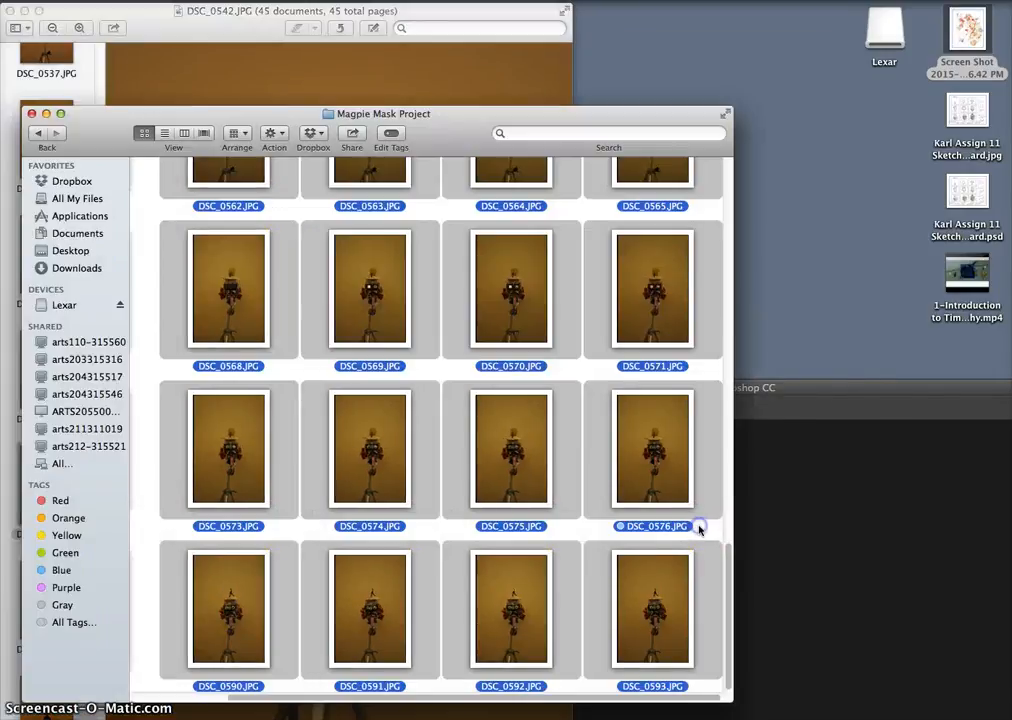
{"action": "left_click", "coordinate": [443, 371]}
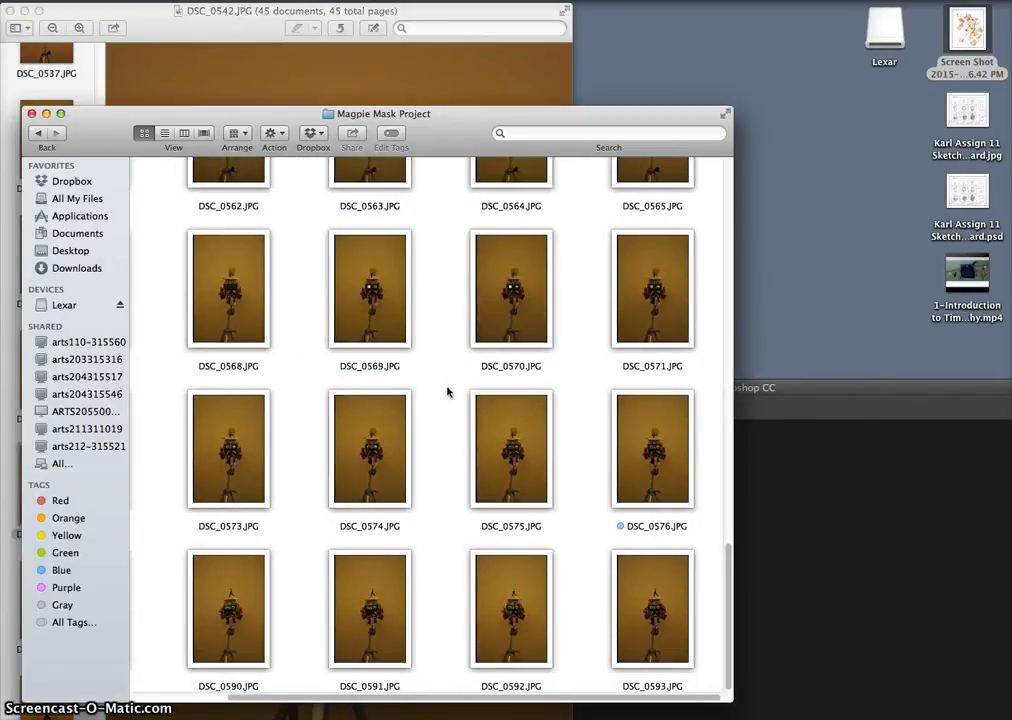
{"action": "scroll", "coordinate": [447, 392], "scroll_direction": "up", "scroll_amount": 10}
{"action": "left_click", "coordinate": [558, 392]}
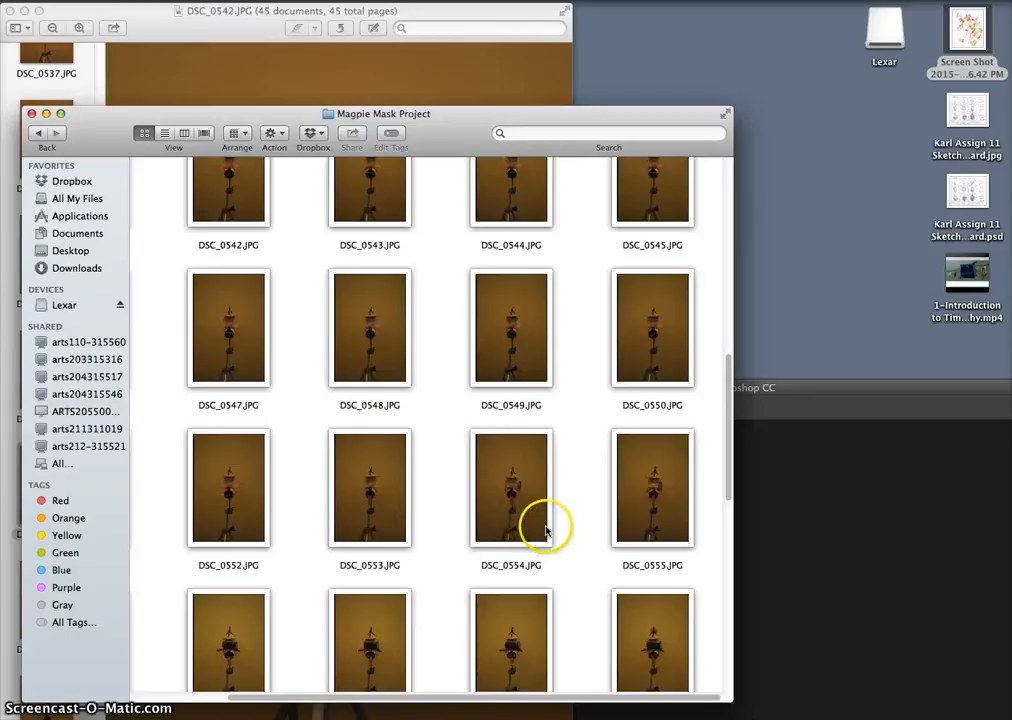
{"action": "scroll", "coordinate": [520, 395], "scroll_direction": "up", "scroll_amount": 4}
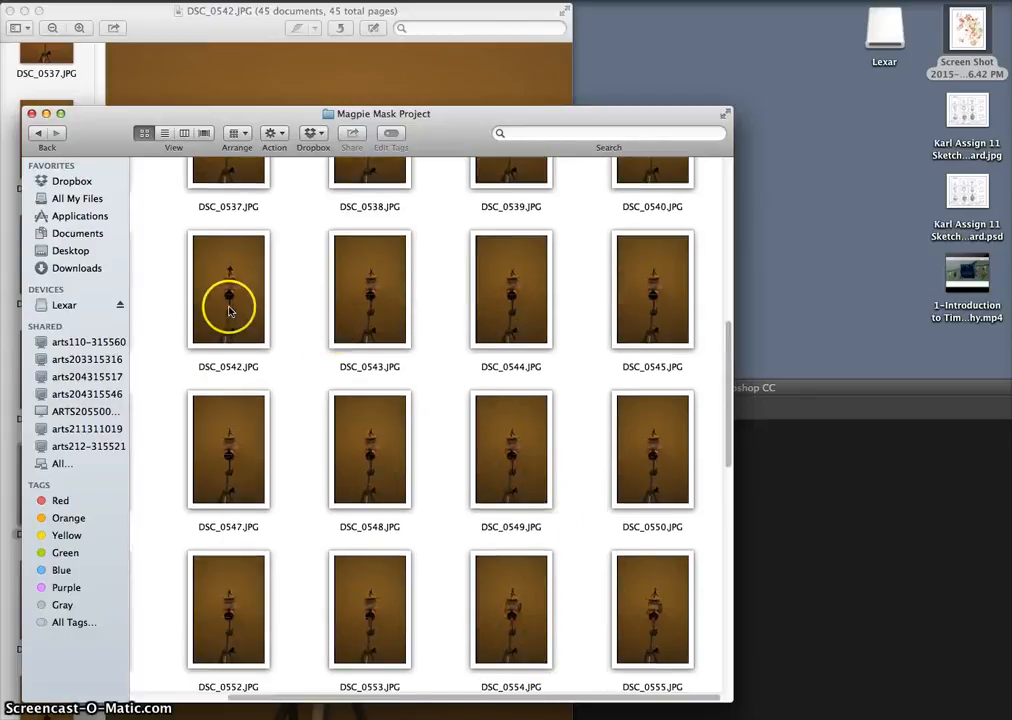
{"action": "right_click", "coordinate": [229, 311]}
{"action": "left_click", "coordinate": [274, 350]}
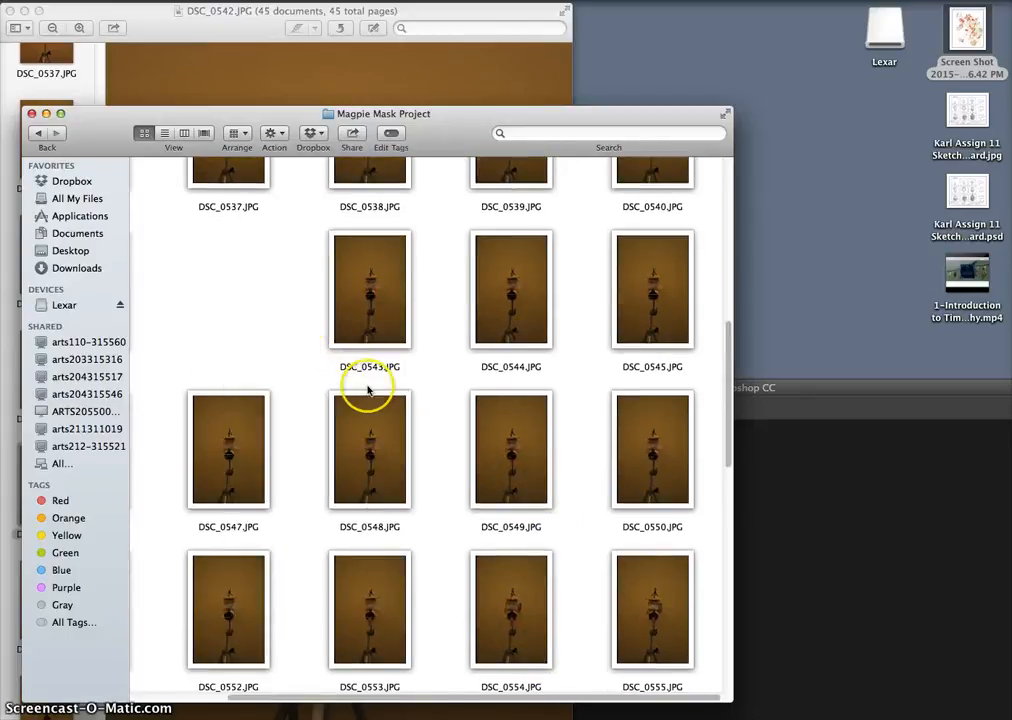
Step: Go back to the photo viewer and compare DSC_0543.JPG, DSC_0544.JPG and DSC_0545.JPG for differences in the mask
{"action": "left_click", "coordinate": [174, 25]}
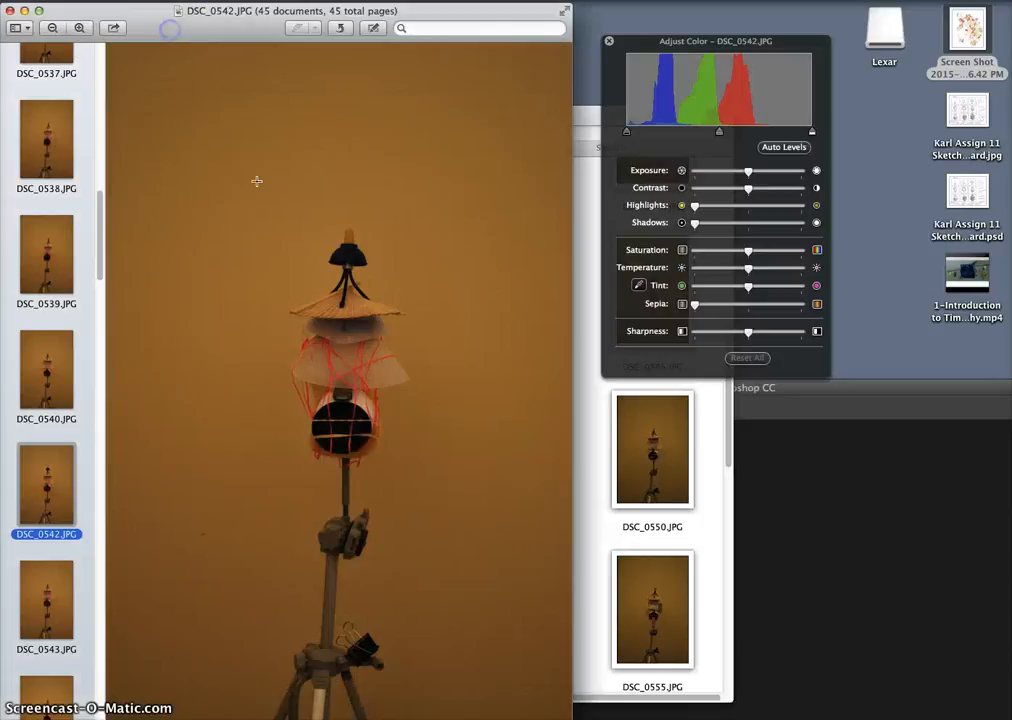
{"action": "scroll", "coordinate": [88, 535], "scroll_direction": "down", "scroll_amount": 5}
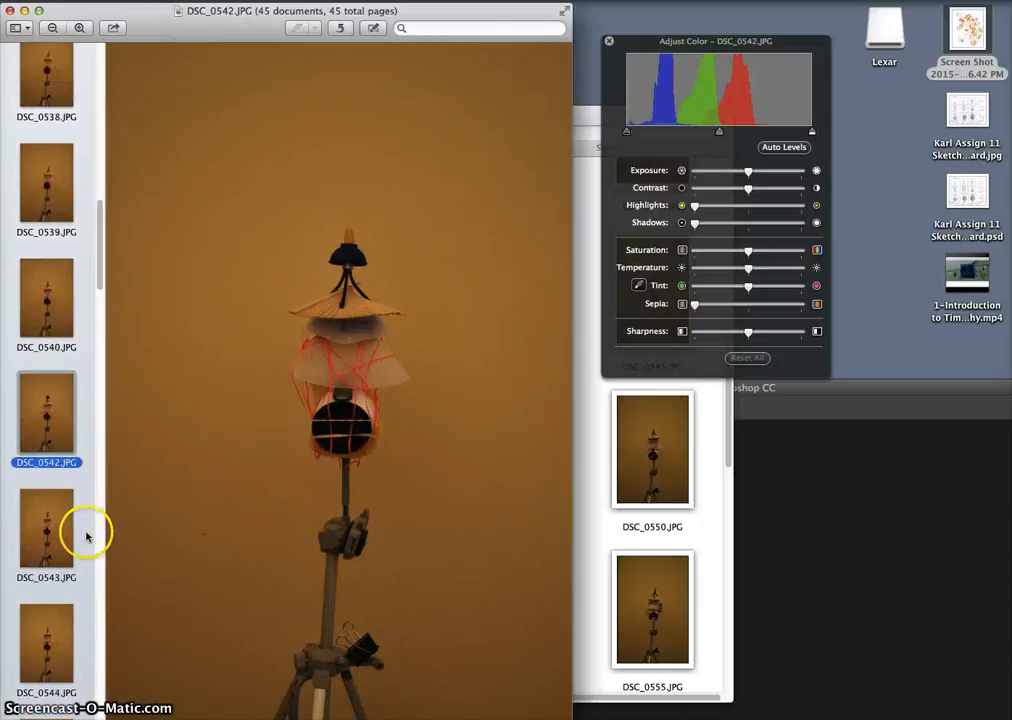
{"action": "left_click", "coordinate": [57, 347]}
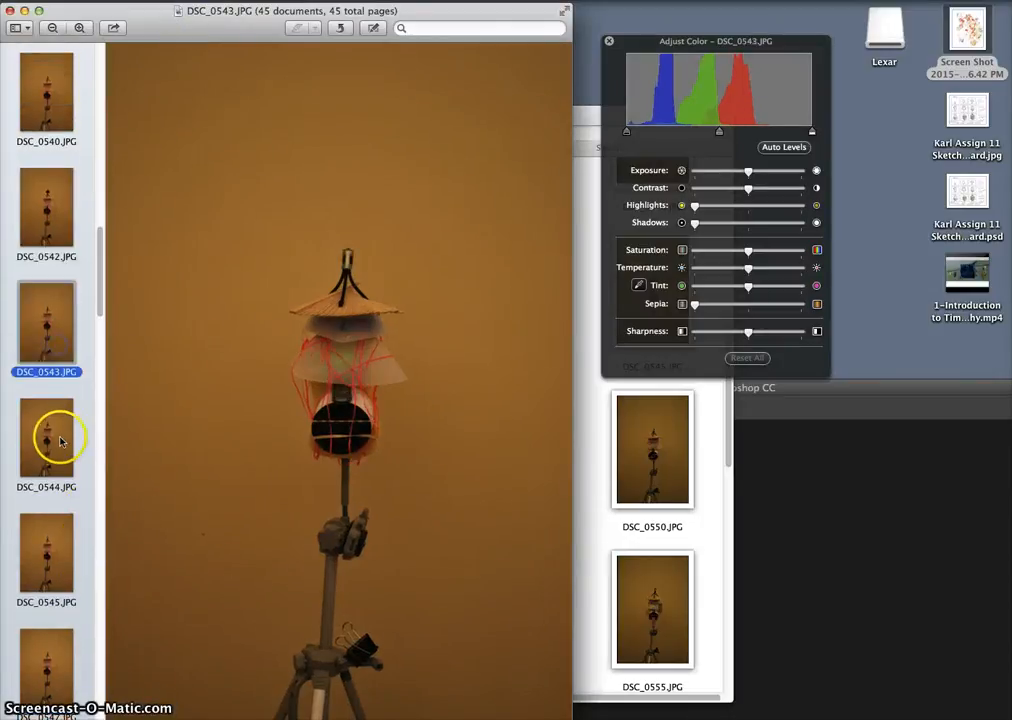
{"action": "left_click", "coordinate": [57, 443]}
{"action": "left_click", "coordinate": [58, 578]}
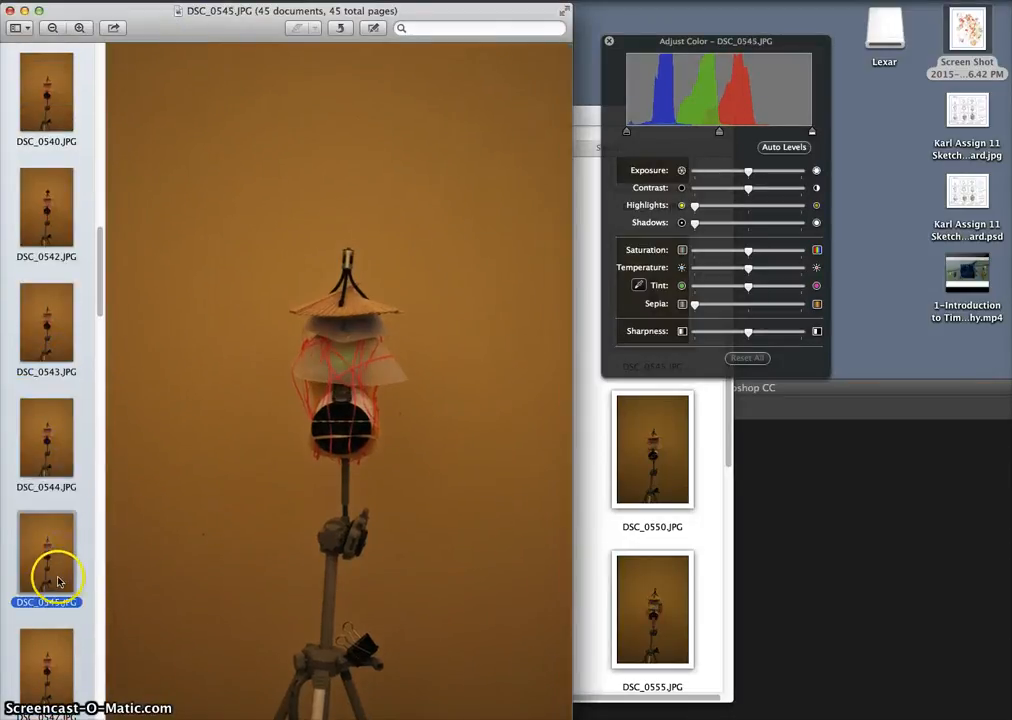
{"action": "left_click", "coordinate": [49, 446]}
{"action": "left_click", "coordinate": [33, 353]}
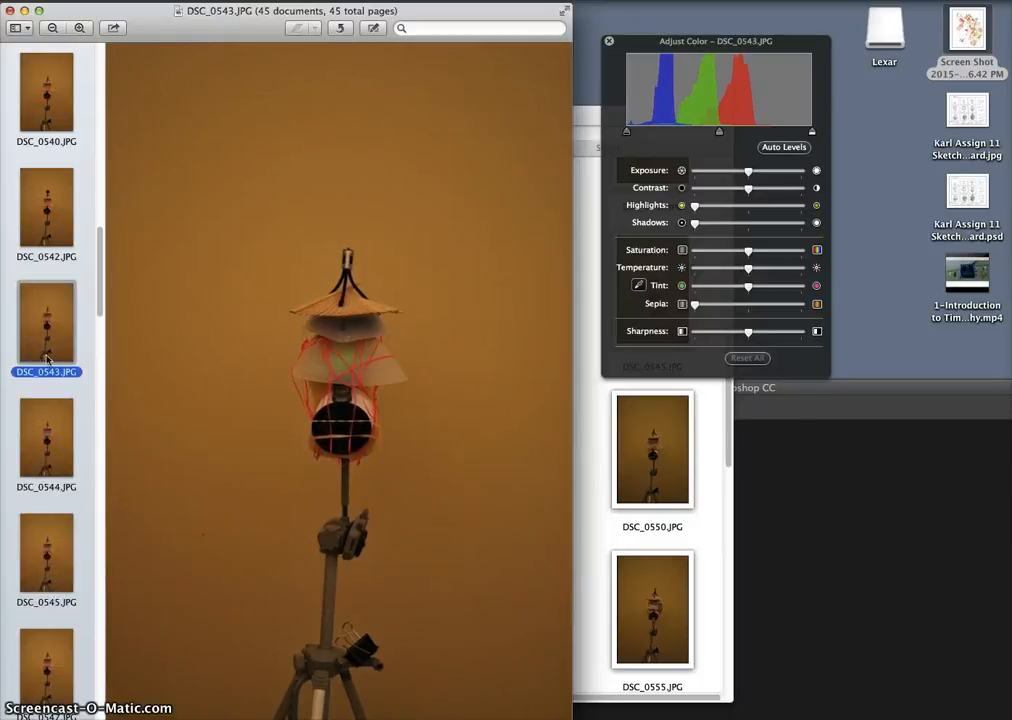
{"action": "scroll", "coordinate": [52, 492], "scroll_direction": "down", "scroll_amount": 5}
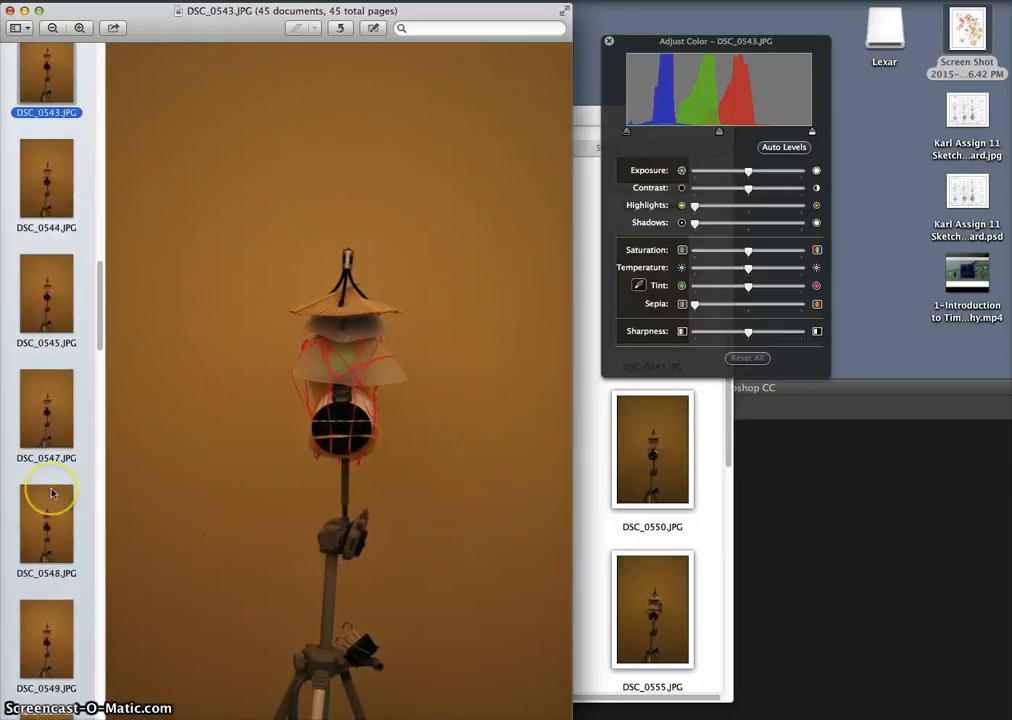
Step: Compare DSC_0550.JPG, DSC_0552.JPG and DSC_0553.JPG by switching back and forth between them
{"action": "left_click", "coordinate": [53, 574]}
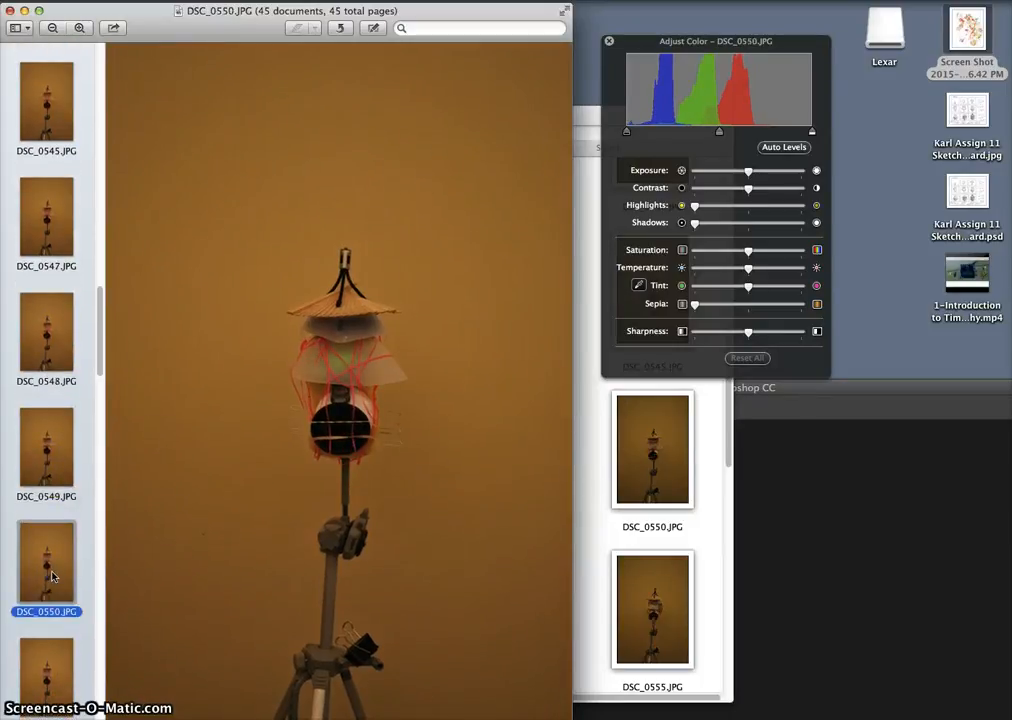
{"action": "left_click", "coordinate": [55, 662]}
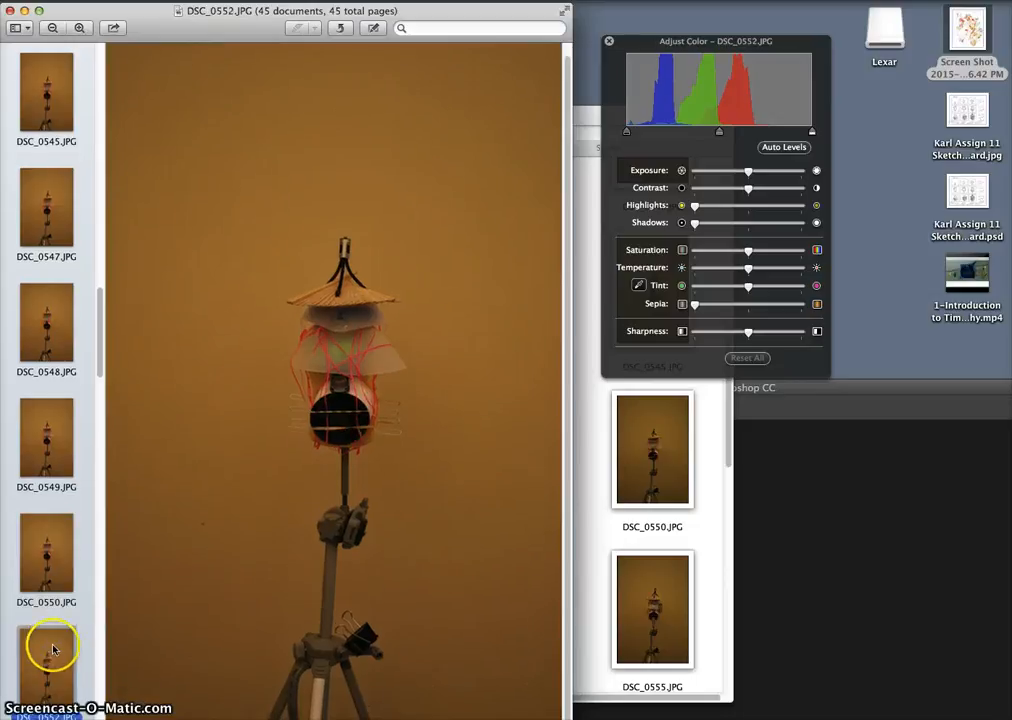
{"action": "scroll", "coordinate": [54, 647], "scroll_direction": "down", "scroll_amount": 2}
{"action": "left_click", "coordinate": [54, 637]}
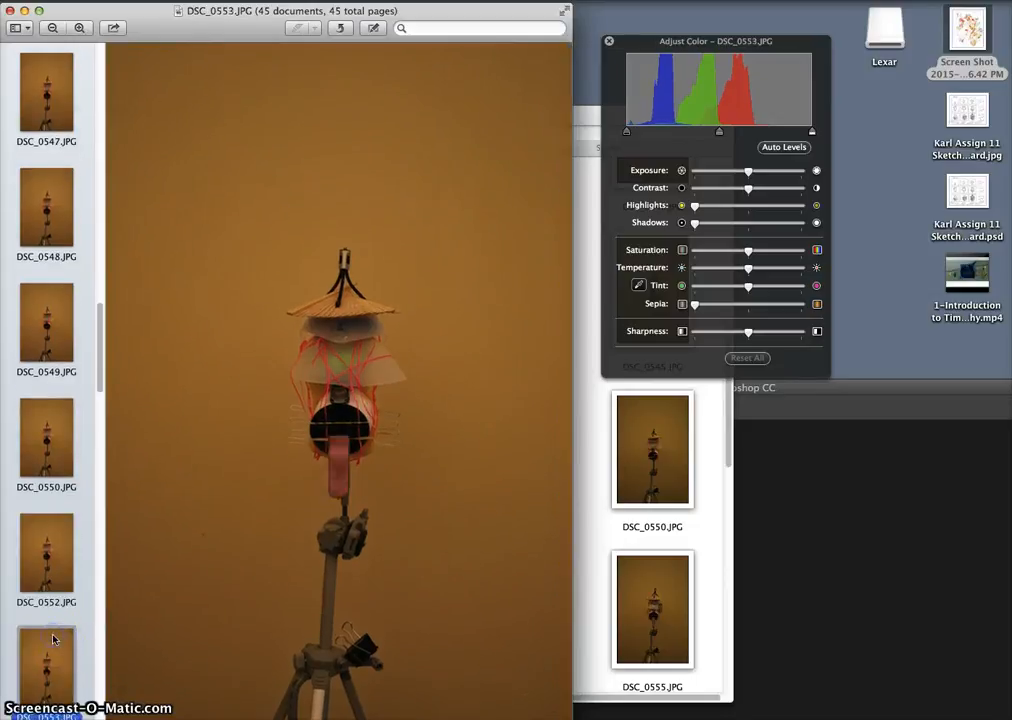
{"action": "left_click", "coordinate": [50, 578]}
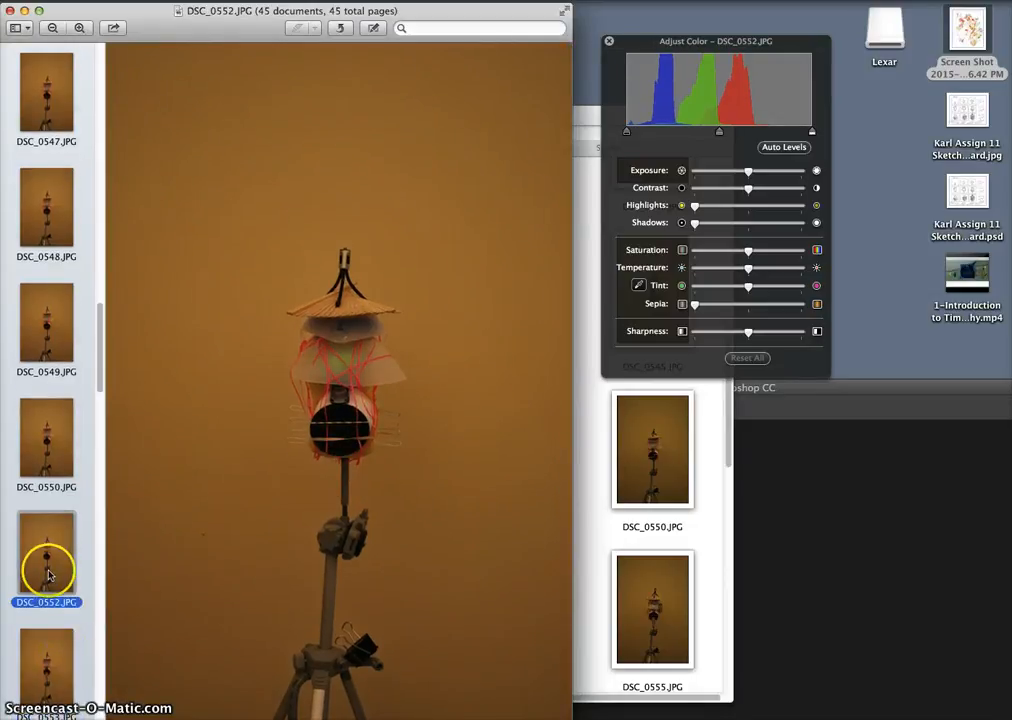
{"action": "left_click", "coordinate": [53, 487]}
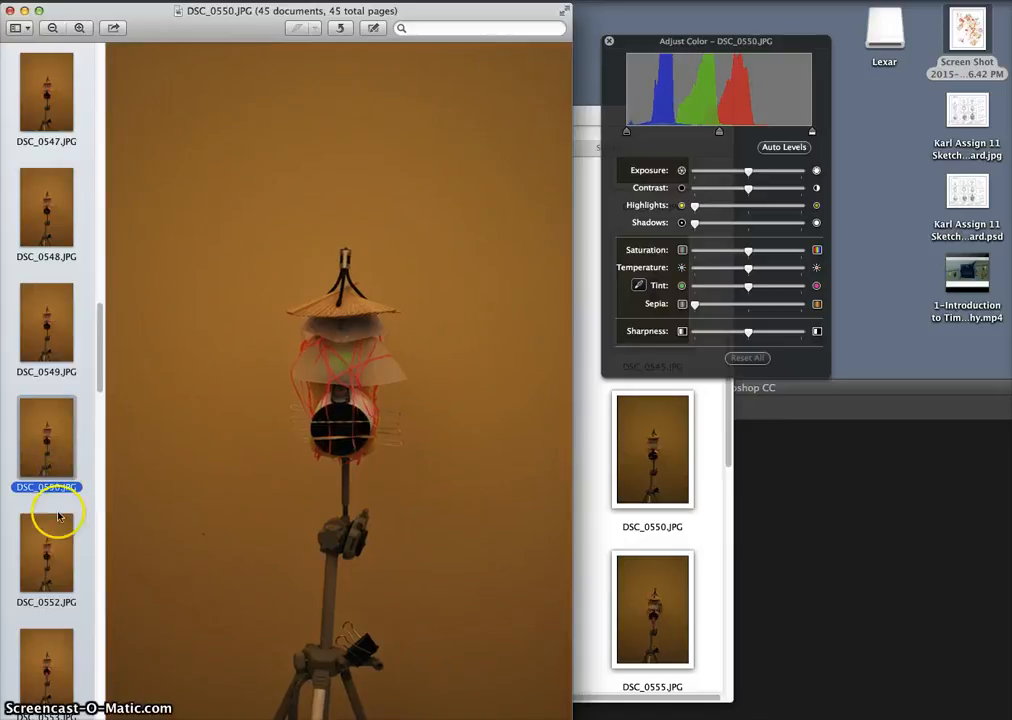
{"action": "left_click", "coordinate": [50, 551]}
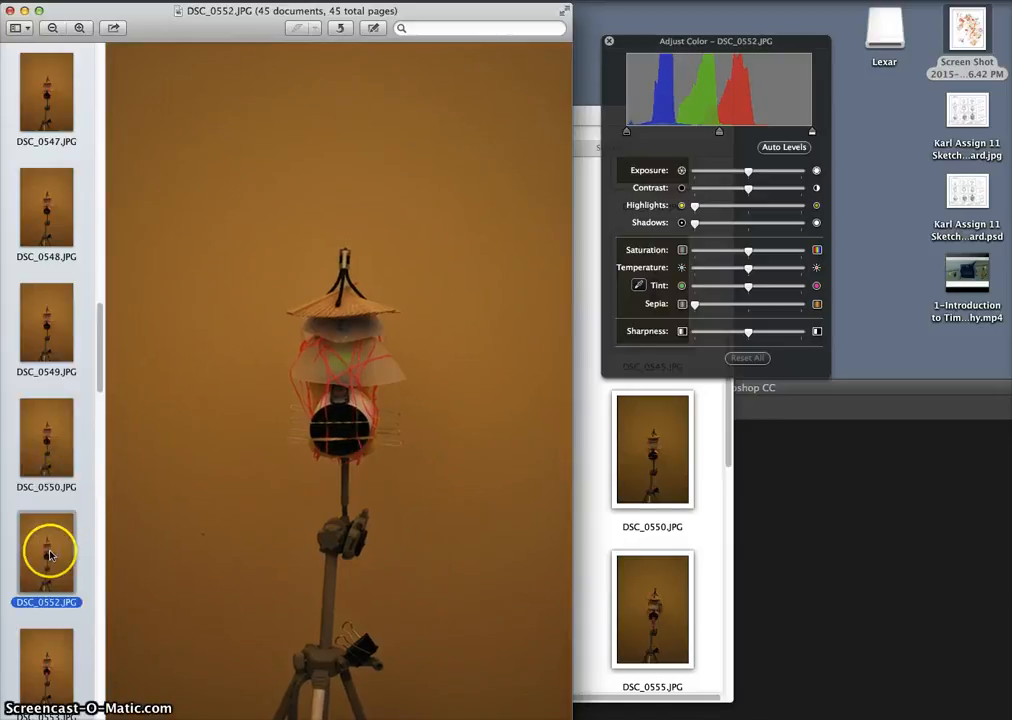
Step: Return to the Magpie Mask Project folder in Finder and move DSC_0544, 0545, 0547, 0548, 0549, 0550 and 0552.JPG to the Trash
{"action": "left_click", "coordinate": [601, 486]}
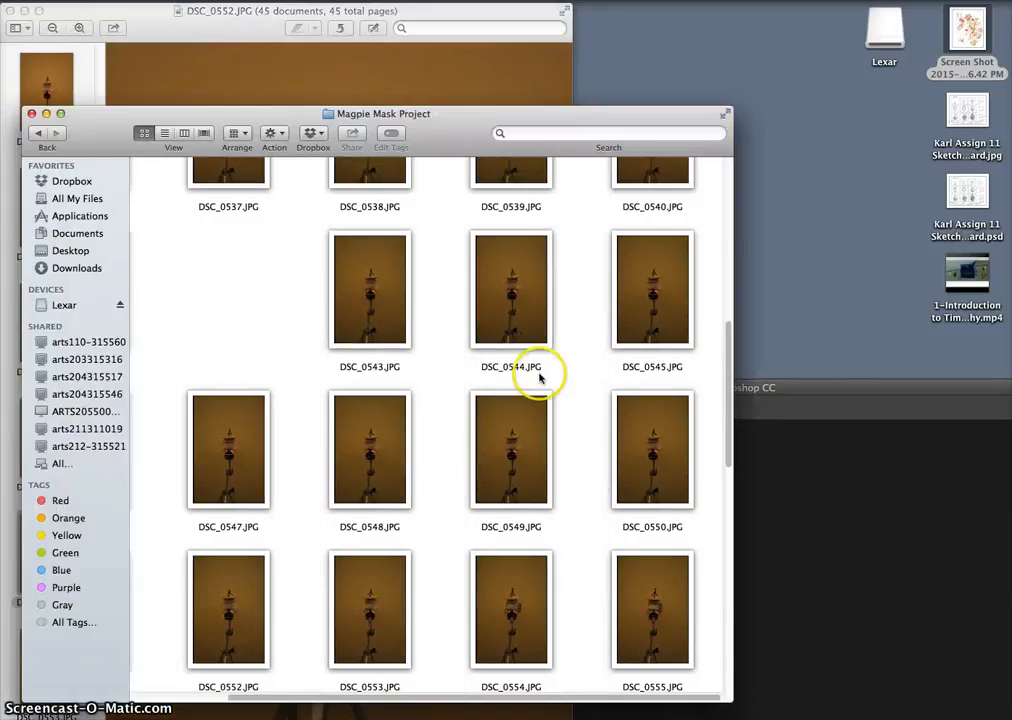
{"action": "left_click_drag", "start_coordinate": [300, 313], "coordinate": [379, 392]}
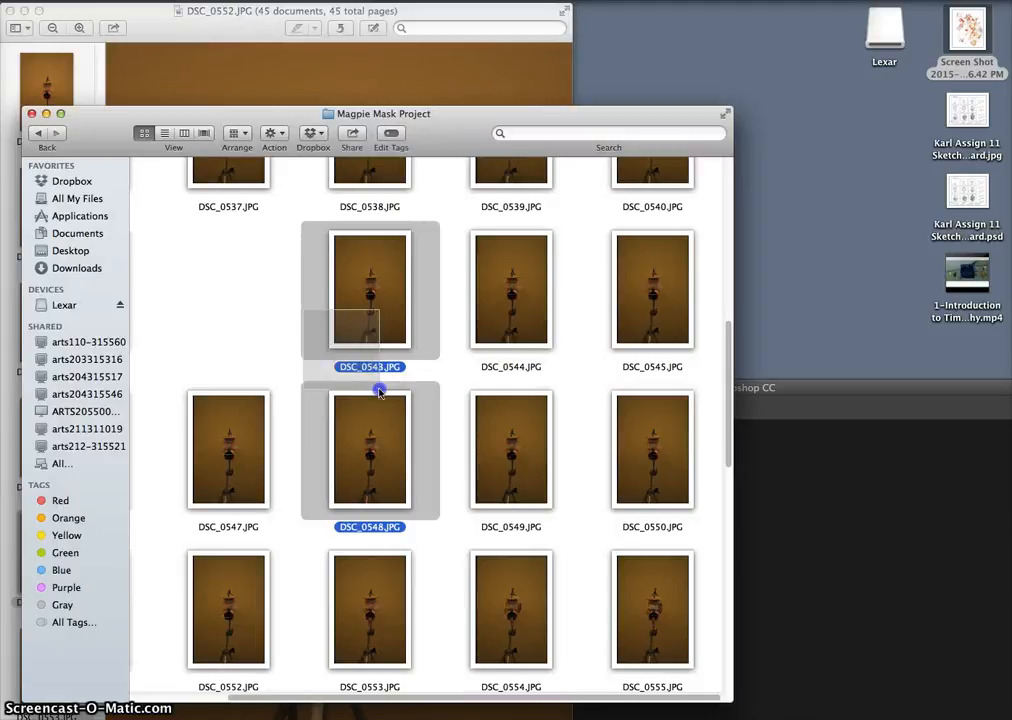
{"action": "left_click", "coordinate": [490, 332]}
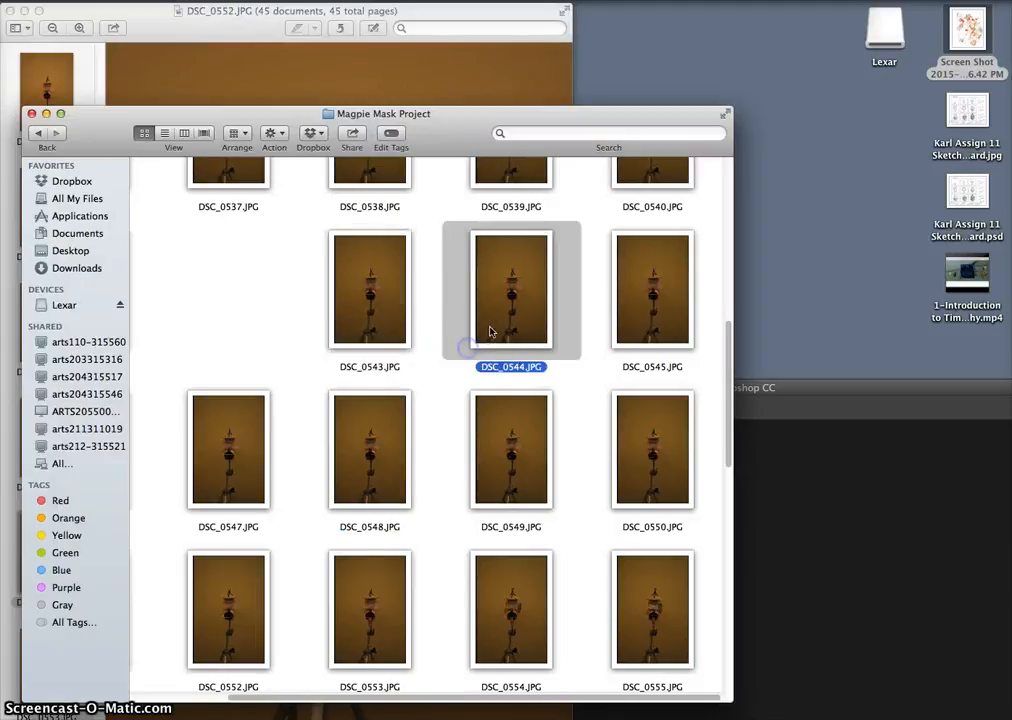
{"action": "left_click", "coordinate": [661, 303], "text": "super"}
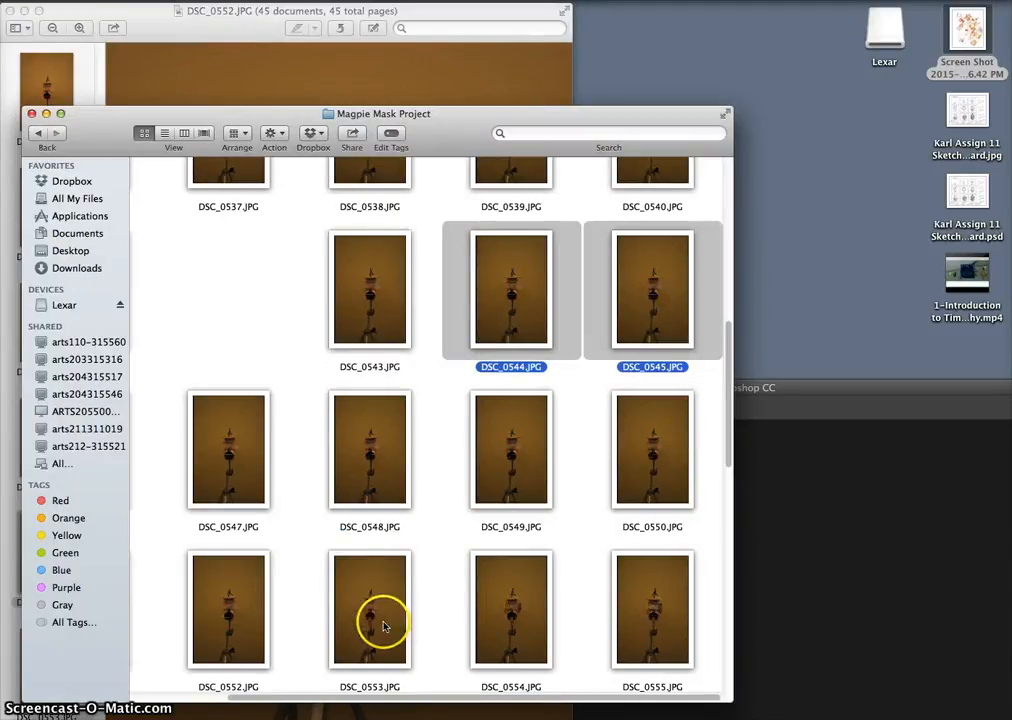
{"action": "left_click", "coordinate": [229, 640], "text": "super"}
{"action": "left_click_drag", "start_coordinate": [176, 463], "coordinate": [667, 465]}
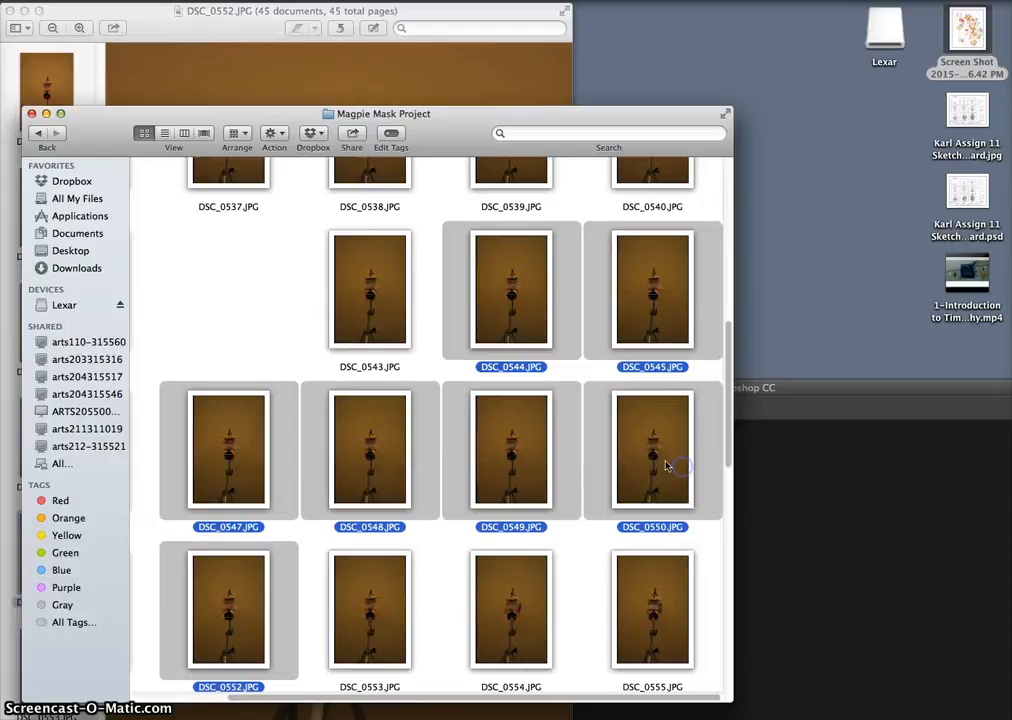
{"action": "right_click", "coordinate": [656, 461]}
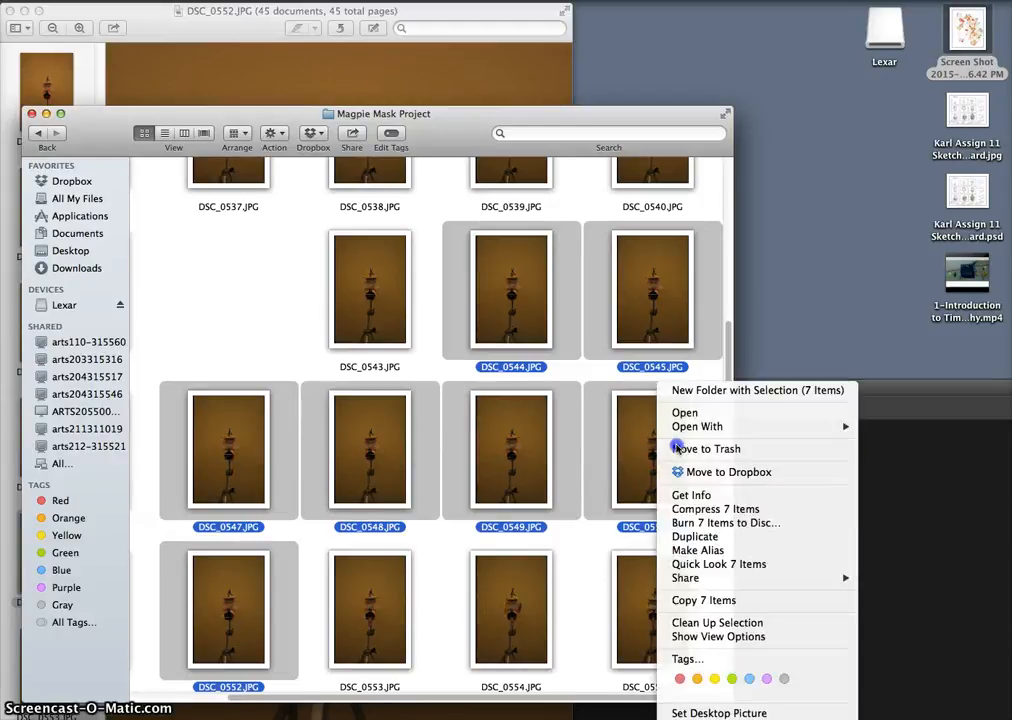
{"action": "left_click", "coordinate": [676, 449]}
Step: Close the old photo set in the viewer and open DSC_0553.JPG through DSC_0565.JPG from the folder instead
{"action": "scroll", "coordinate": [349, 282], "scroll_direction": "up", "scroll_amount": 3}
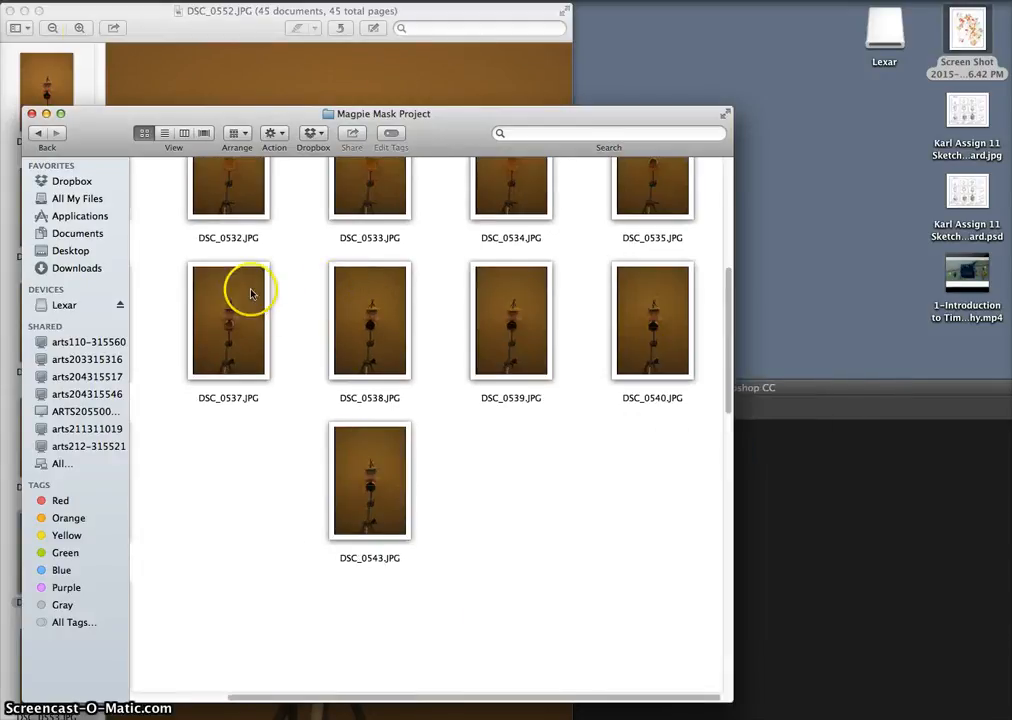
{"action": "left_click", "coordinate": [12, 12]}
{"action": "scroll", "coordinate": [427, 481], "scroll_direction": "down", "scroll_amount": 5}
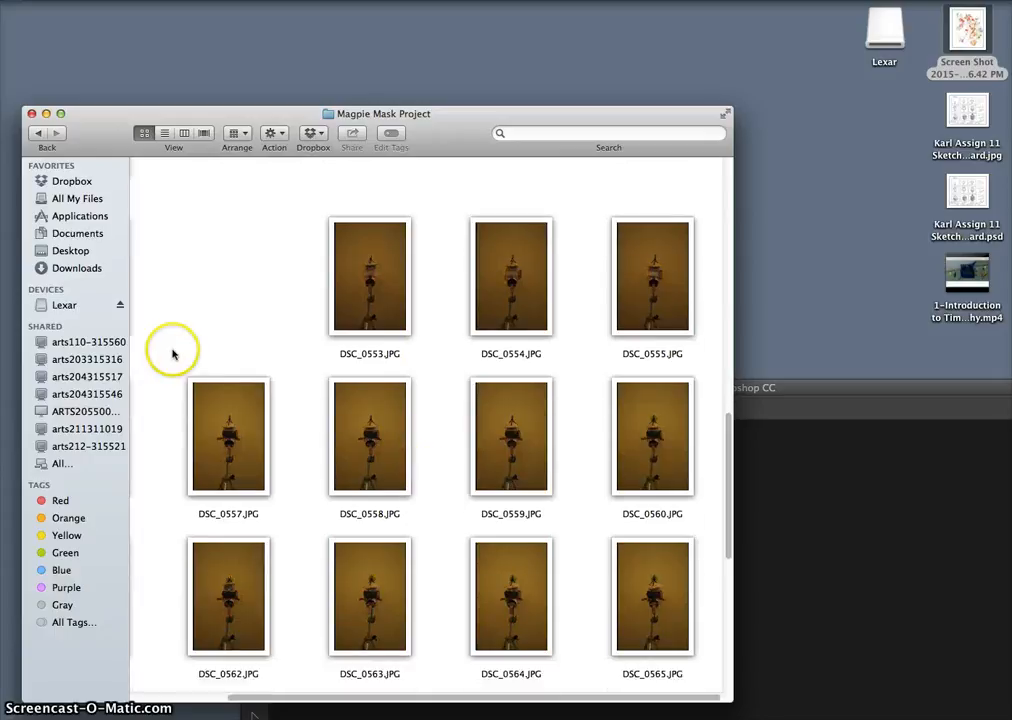
{"action": "left_click_drag", "start_coordinate": [172, 355], "coordinate": [636, 576]}
{"action": "double_click", "coordinate": [636, 576]}
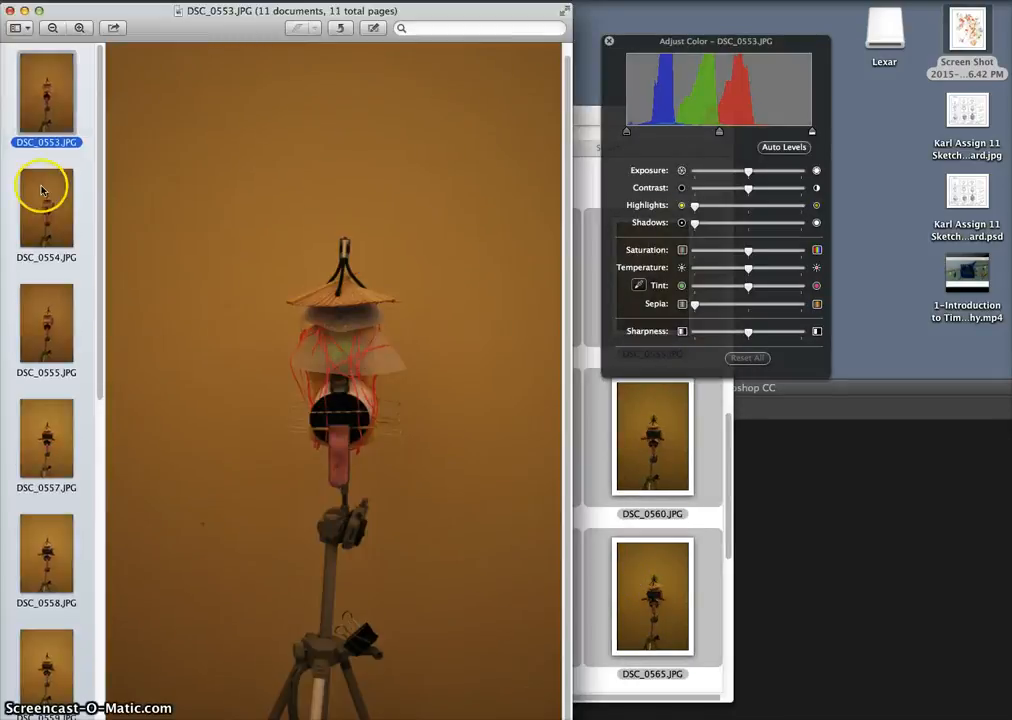
Step: Step through DSC_0554.JPG to DSC_0563.JPG, comparing DSC_0557.JPG with DSC_0558.JPG, and close the photo viewer
{"action": "left_click", "coordinate": [44, 203]}
{"action": "left_click", "coordinate": [50, 298]}
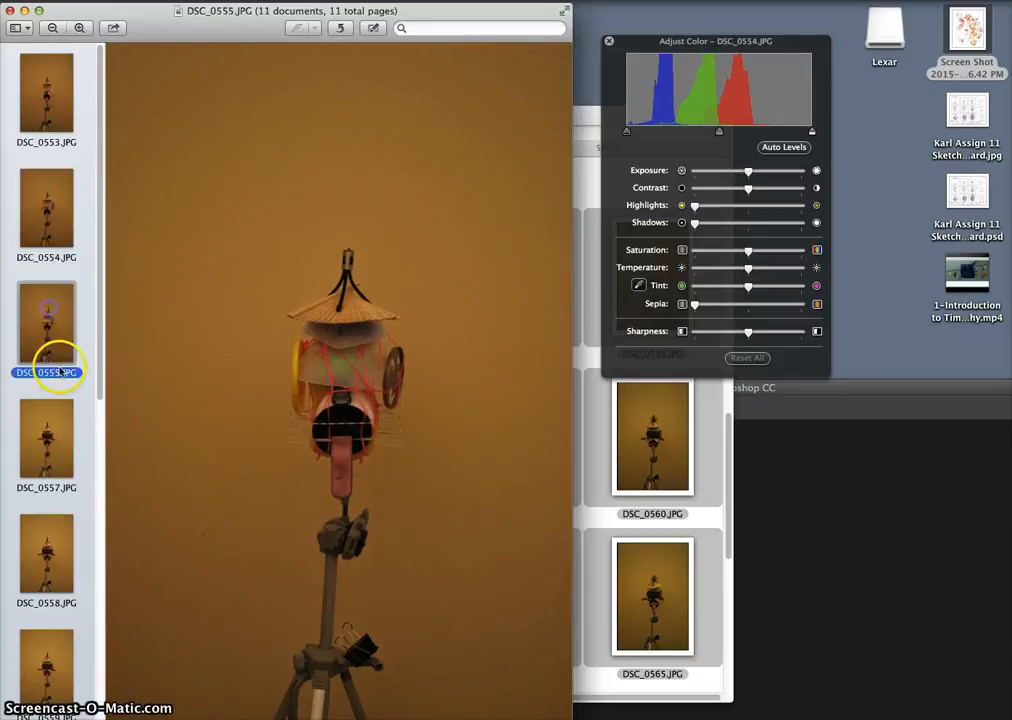
{"action": "left_click", "coordinate": [59, 420]}
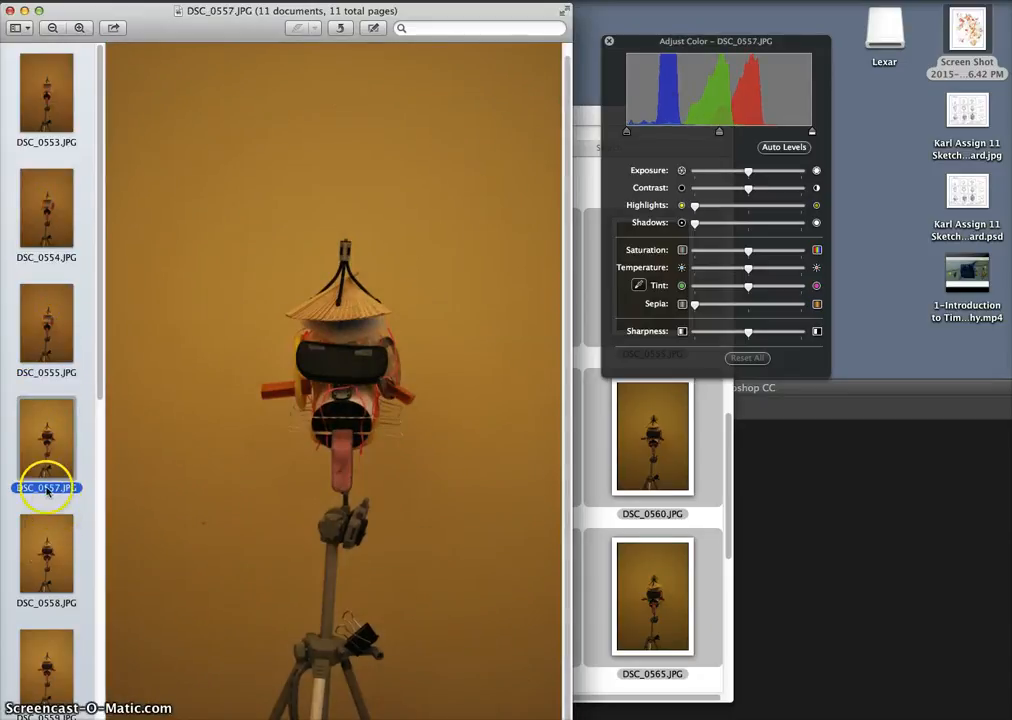
{"action": "left_click", "coordinate": [52, 555]}
{"action": "left_click", "coordinate": [57, 452]}
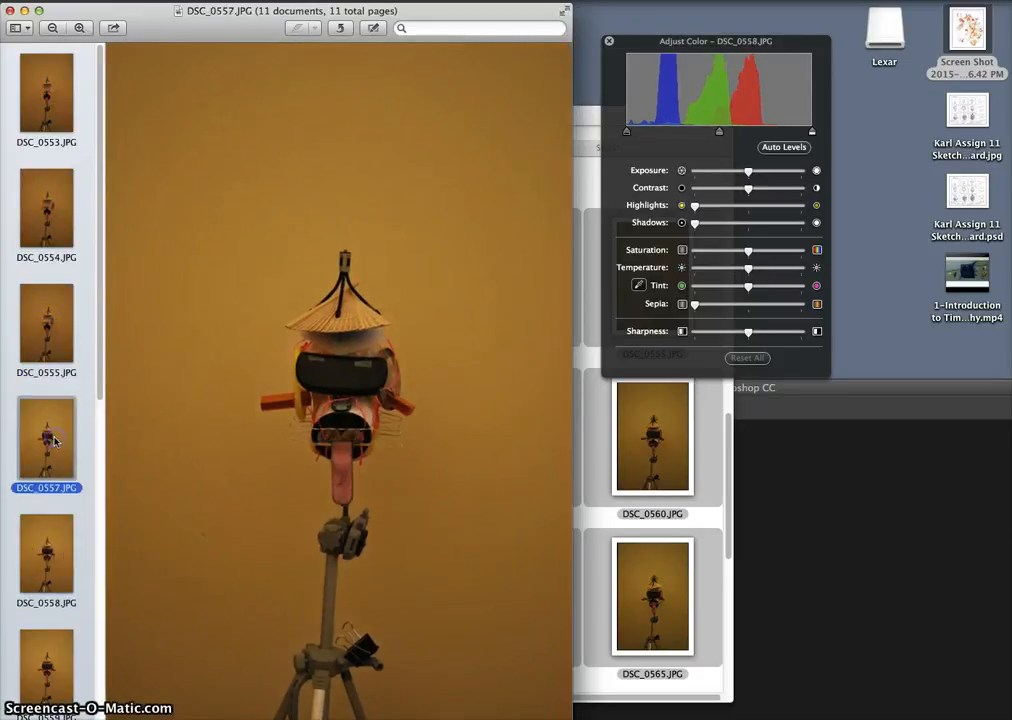
{"action": "left_click", "coordinate": [62, 600]}
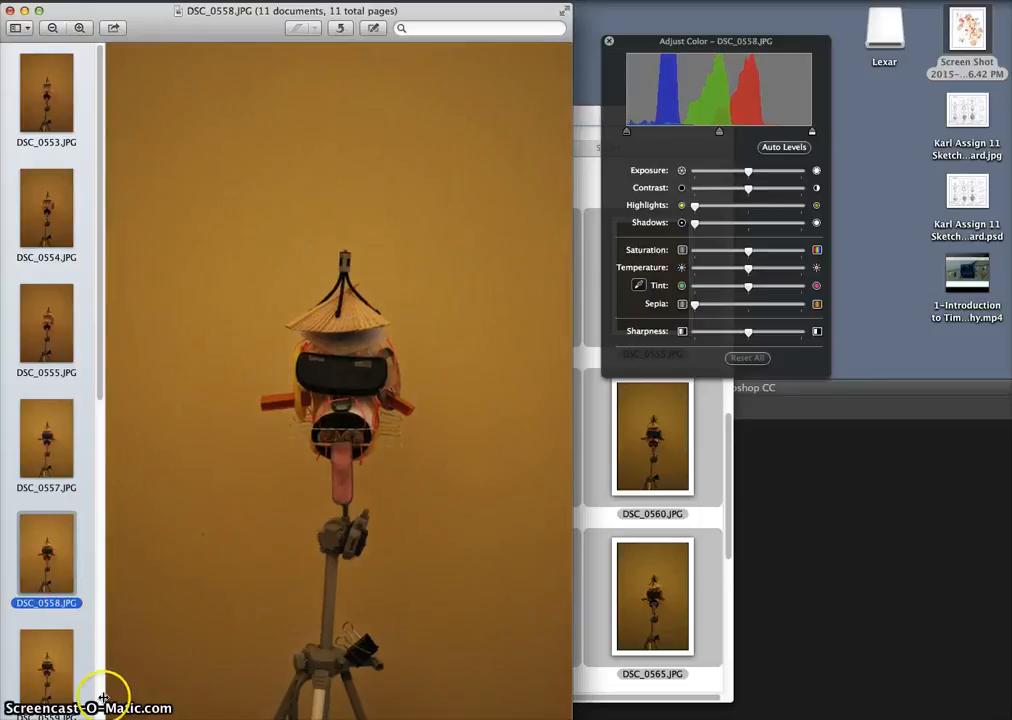
{"action": "left_click", "coordinate": [52, 628]}
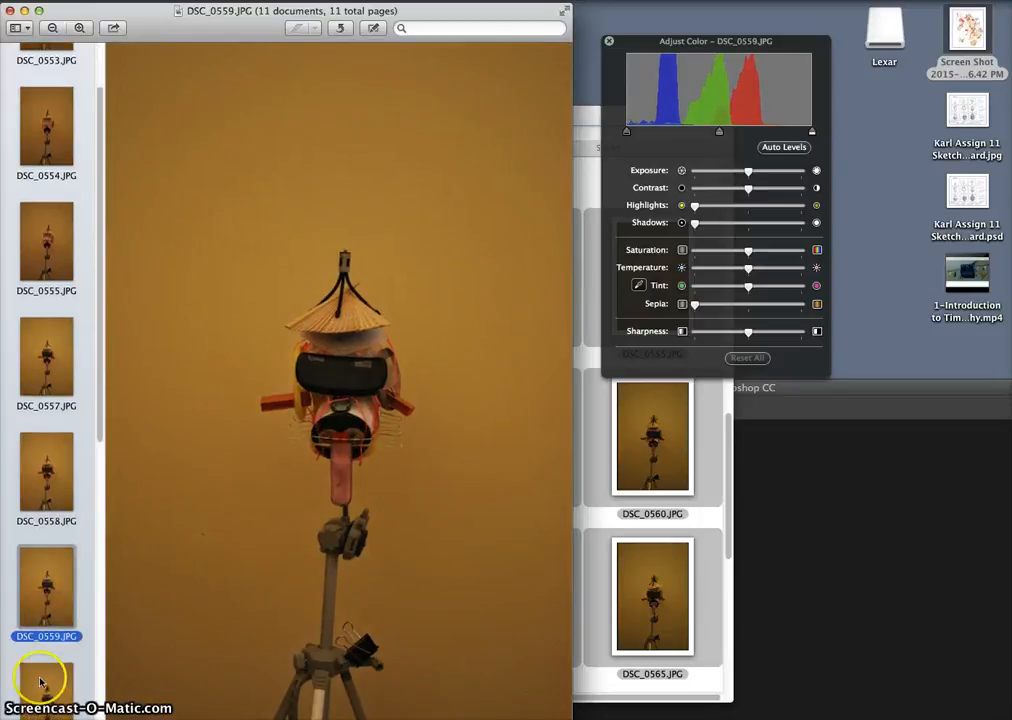
{"action": "left_click", "coordinate": [46, 685]}
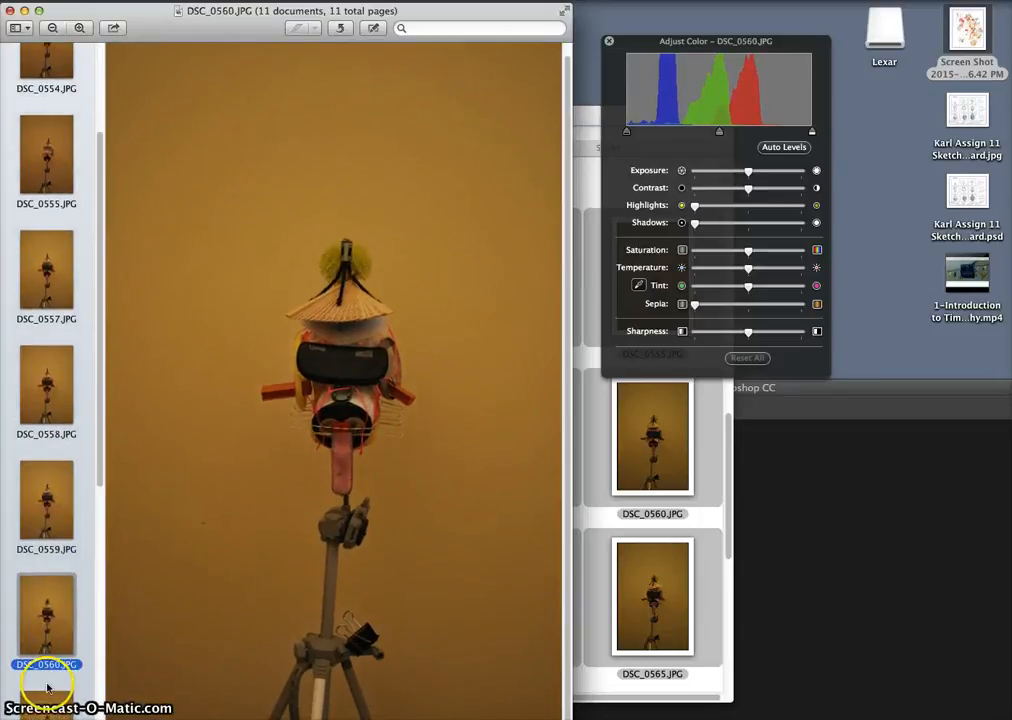
{"action": "left_click", "coordinate": [46, 676]}
{"action": "left_click", "coordinate": [47, 683]}
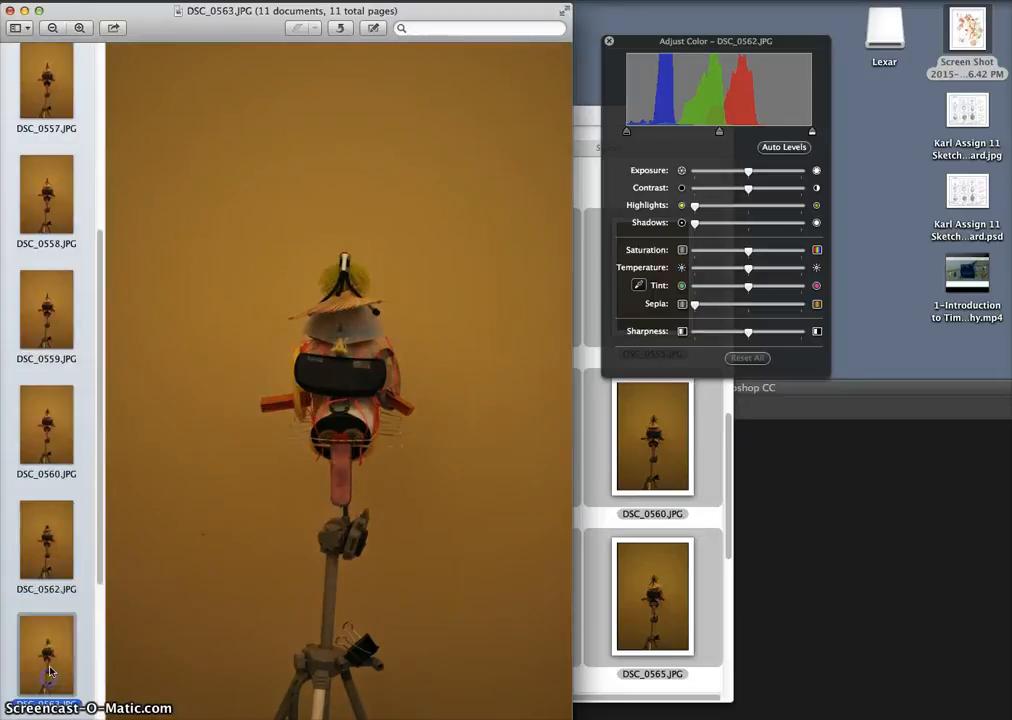
{"action": "left_click", "coordinate": [12, 13]}
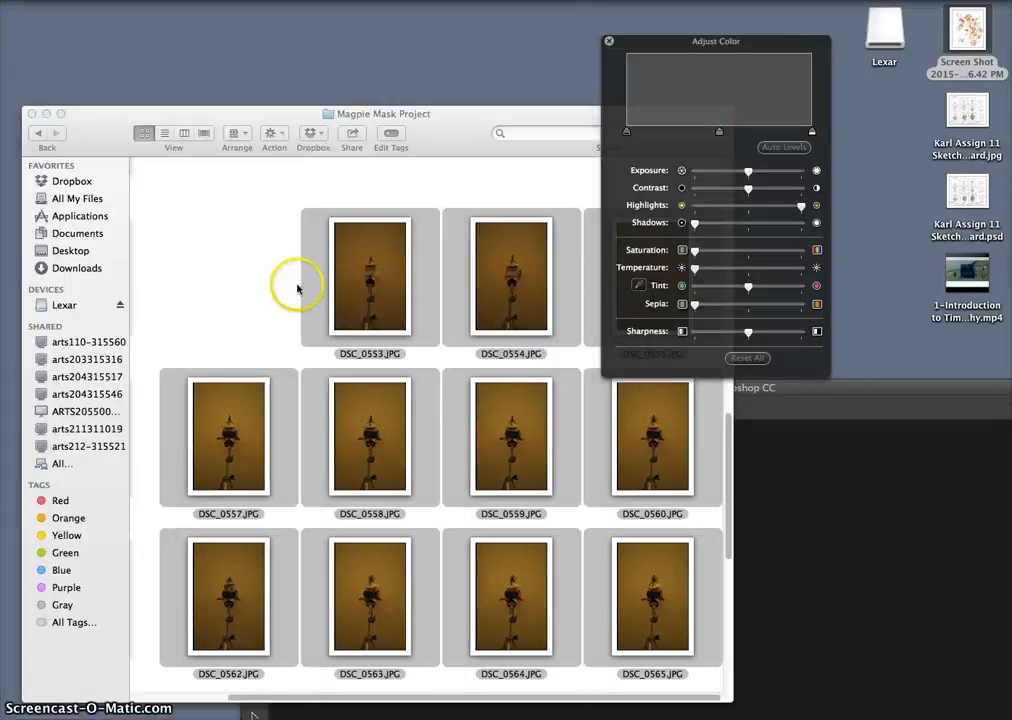
Step: Switch to Photoshop, bring its window fully into view and start the Load Files into Stack script
{"action": "left_click_drag", "start_coordinate": [843, 386], "coordinate": [558, 18]}
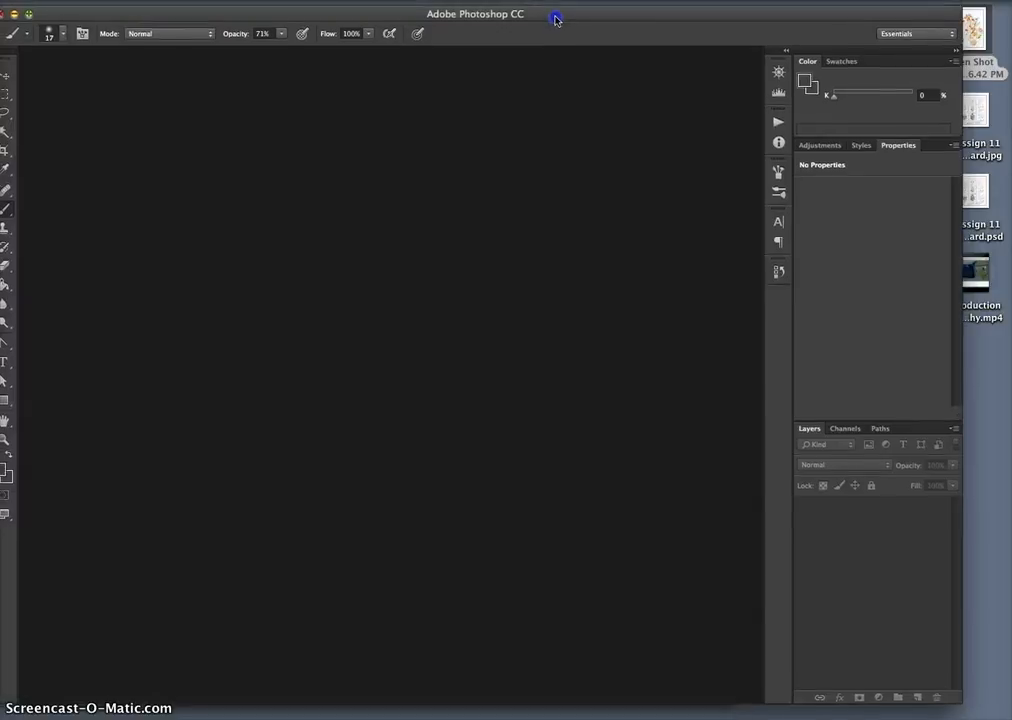
{"action": "left_click", "coordinate": [133, 6]}
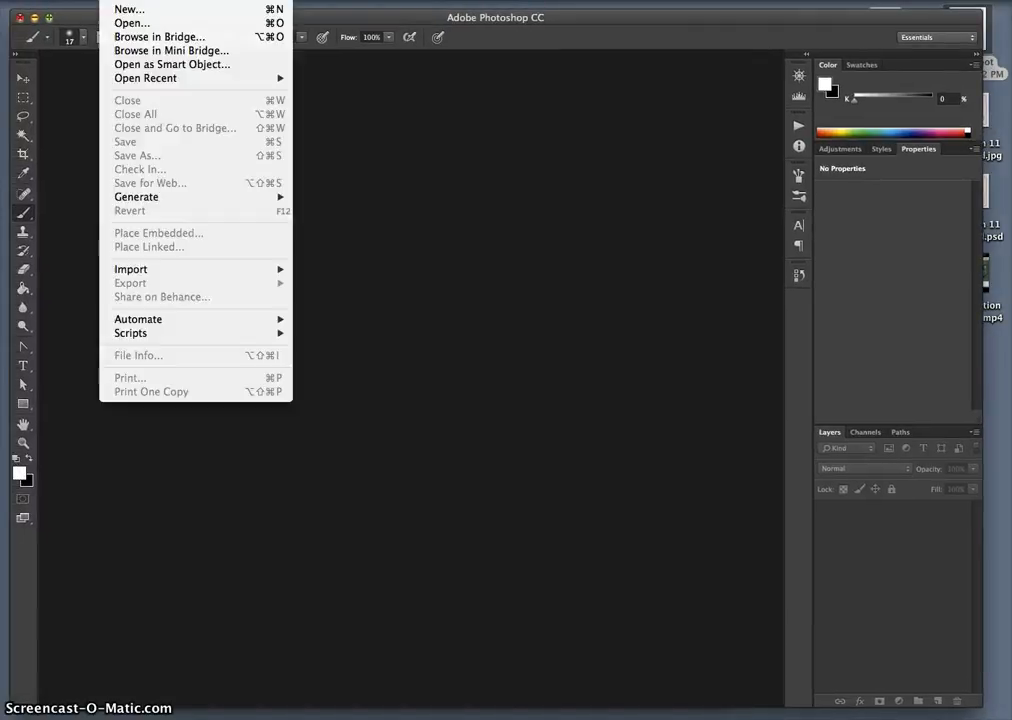
{"action": "mouse_move", "coordinate": [151, 340]}
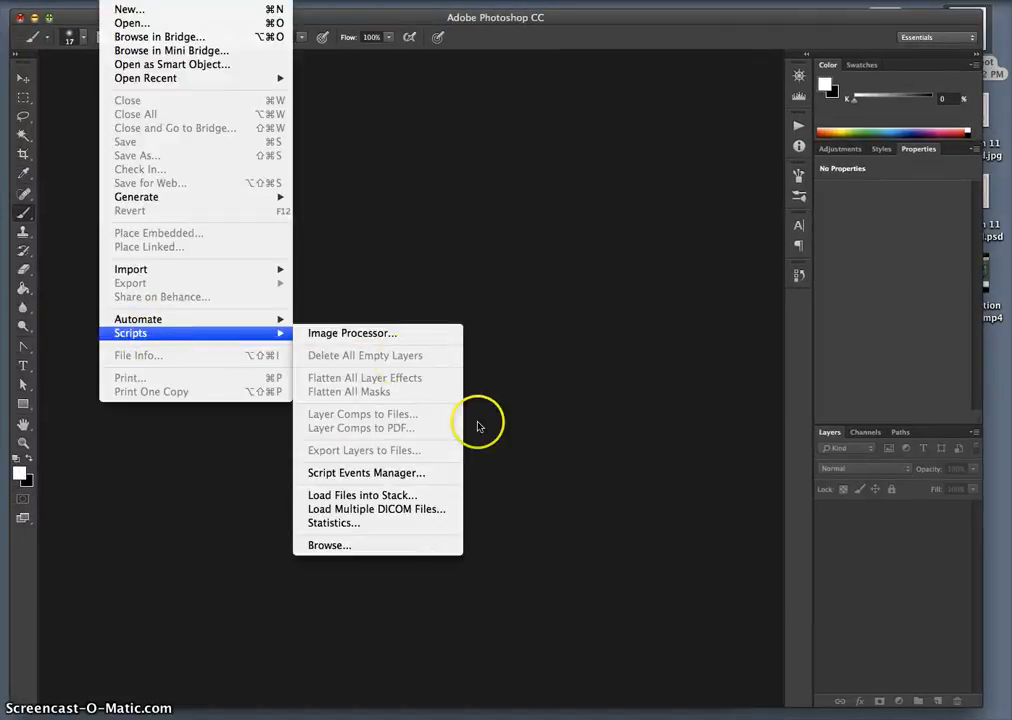
{"action": "left_click", "coordinate": [383, 496]}
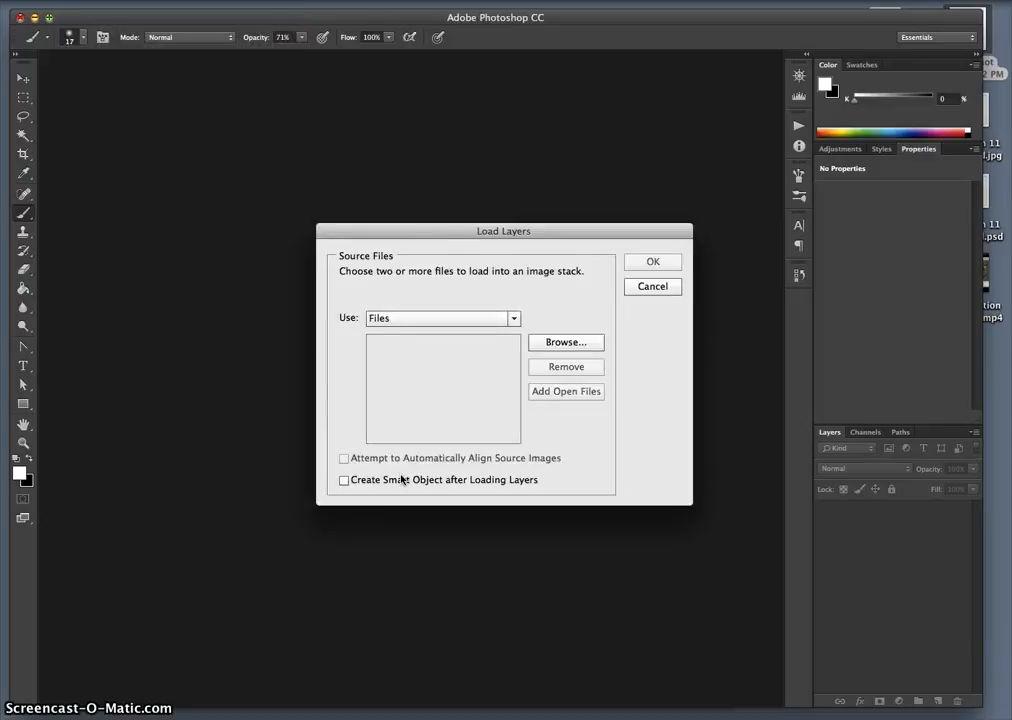
Step: Browse to the Magpie Mask Project folder within Documents and add DSC_0521.JPG through DSC_0593.JPG as the stack's source files
{"action": "left_click", "coordinate": [555, 344]}
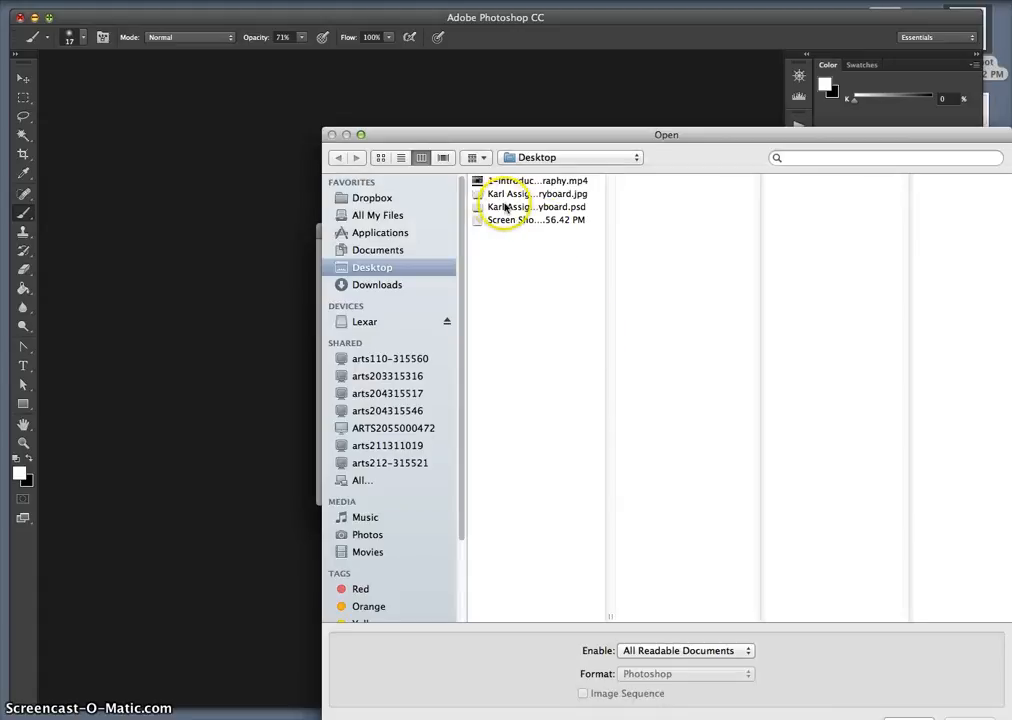
{"action": "left_click", "coordinate": [372, 251]}
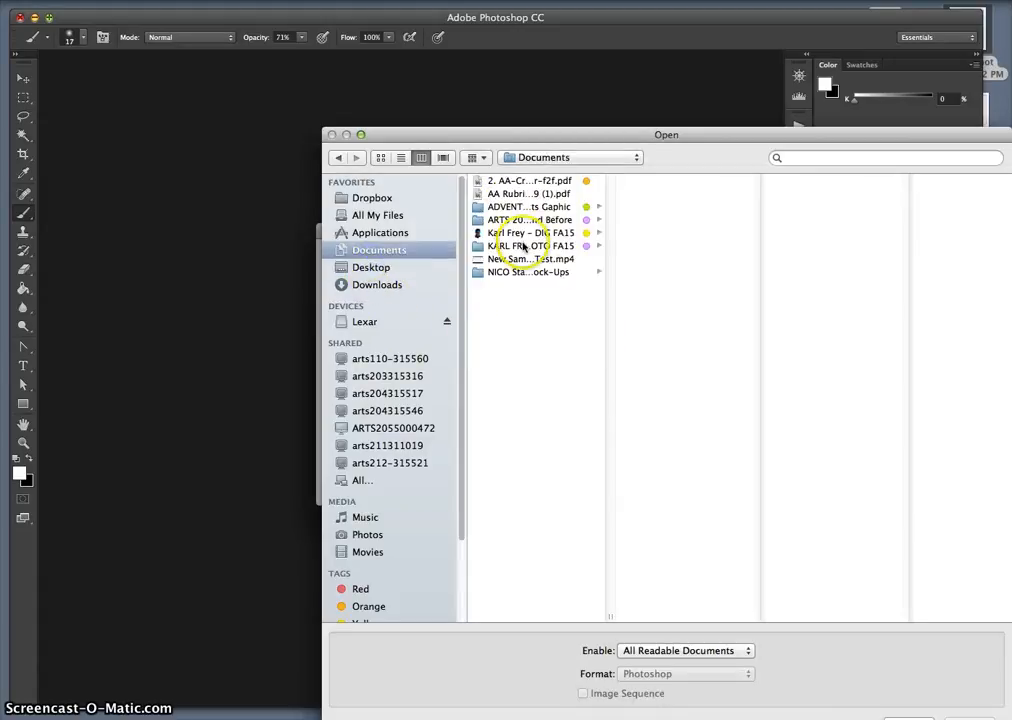
{"action": "left_click", "coordinate": [574, 246]}
{"action": "left_click", "coordinate": [682, 207]}
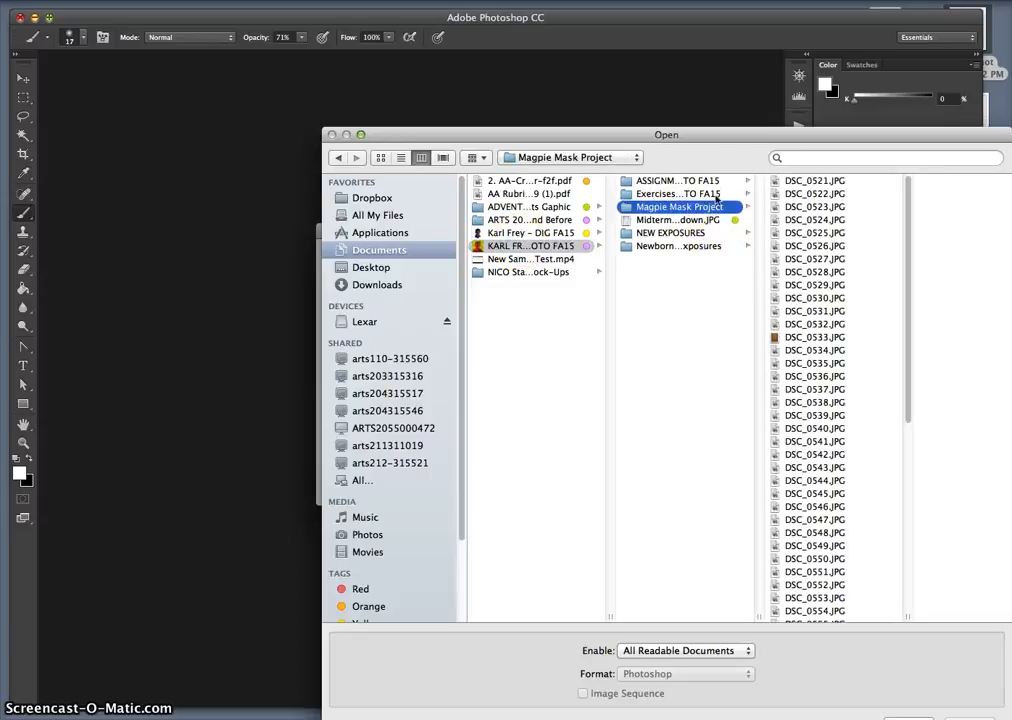
{"action": "left_click_drag", "start_coordinate": [751, 140], "coordinate": [504, 80]}
{"action": "left_click", "coordinate": [562, 120]}
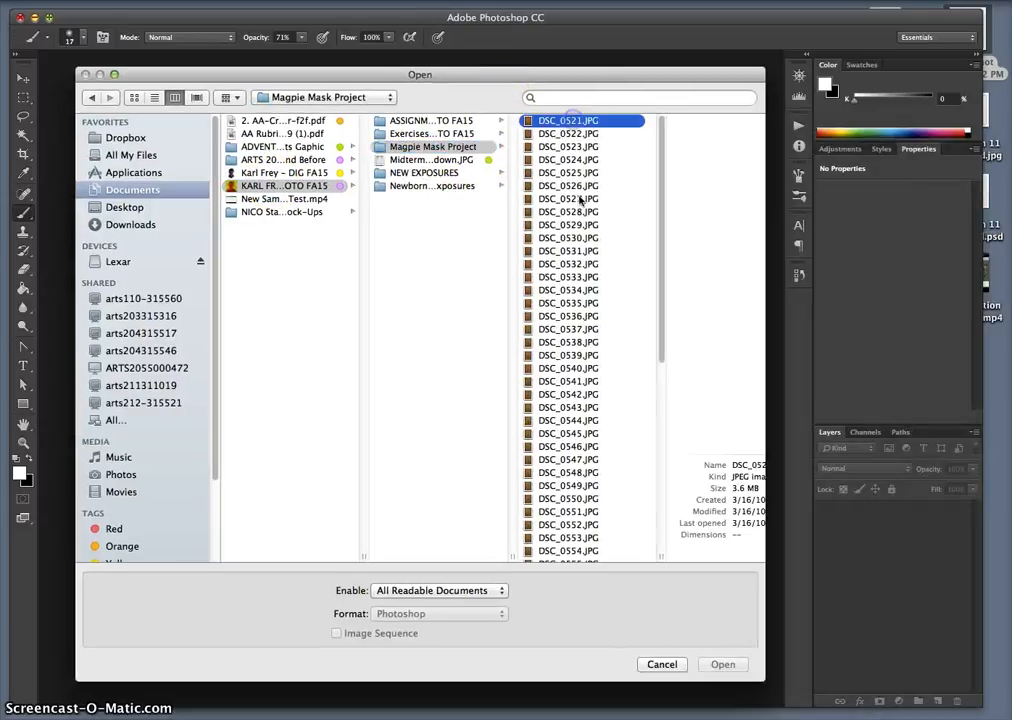
{"action": "scroll", "coordinate": [574, 422], "scroll_direction": "down", "scroll_amount": 5}
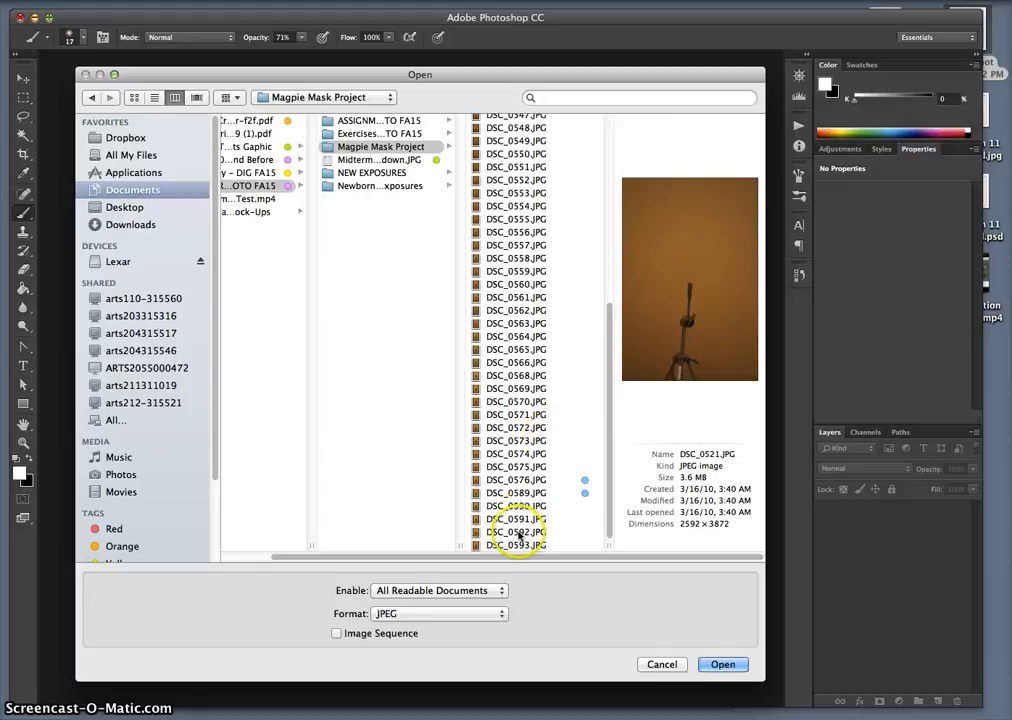
{"action": "left_click", "coordinate": [513, 546], "text": "shift"}
{"action": "left_click", "coordinate": [722, 664]}
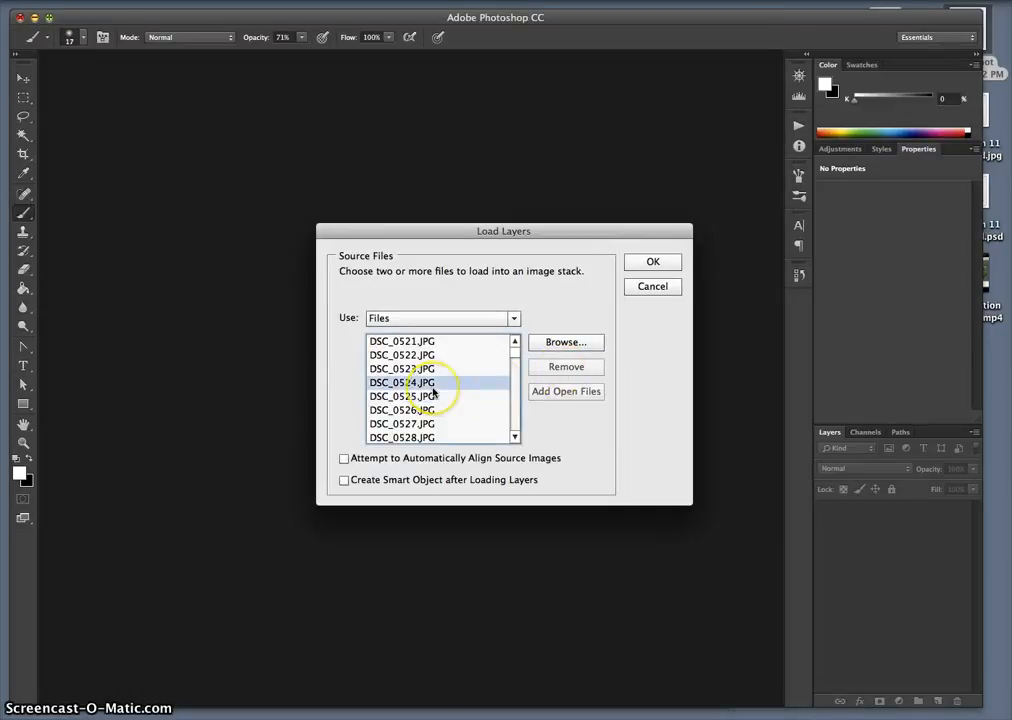
Step: Check the source file list, load the files into one layered document and look through its layers from first to last
{"action": "scroll", "coordinate": [433, 392], "scroll_direction": "down", "scroll_amount": 3}
{"action": "scroll", "coordinate": [433, 392], "scroll_direction": "down", "scroll_amount": 10}
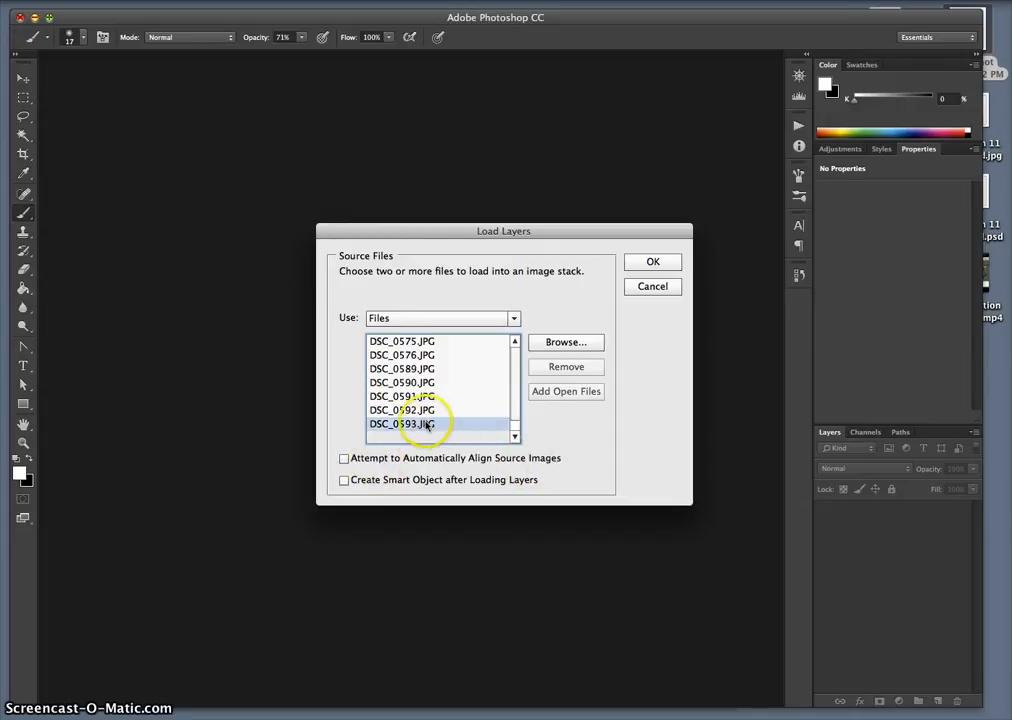
{"action": "left_click", "coordinate": [488, 370]}
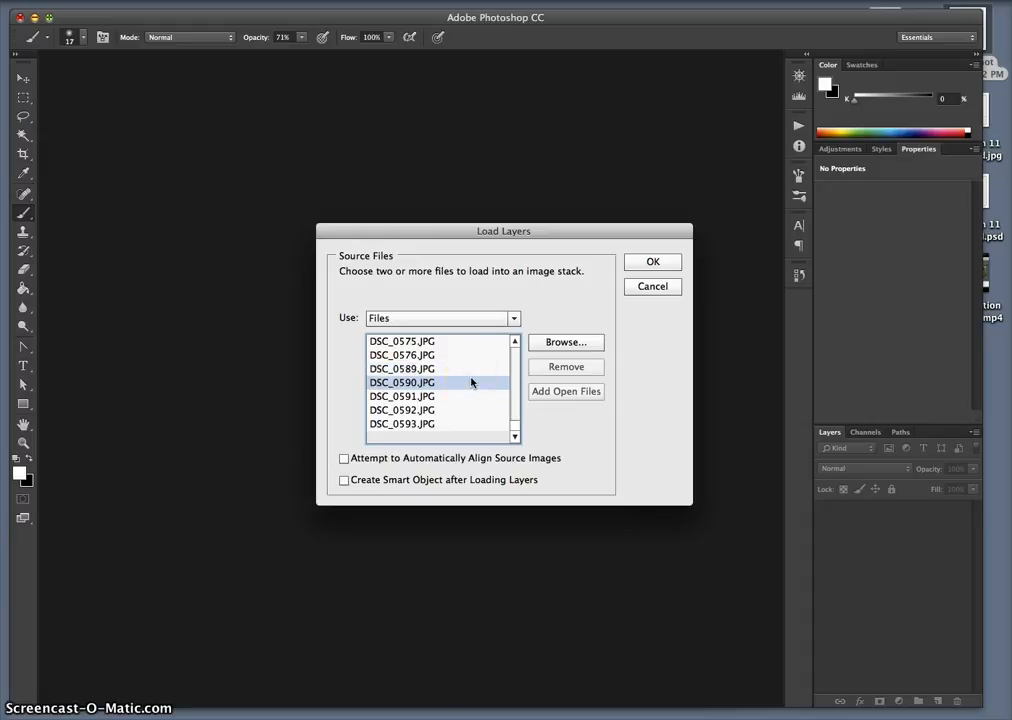
{"action": "left_click", "coordinate": [652, 262]}
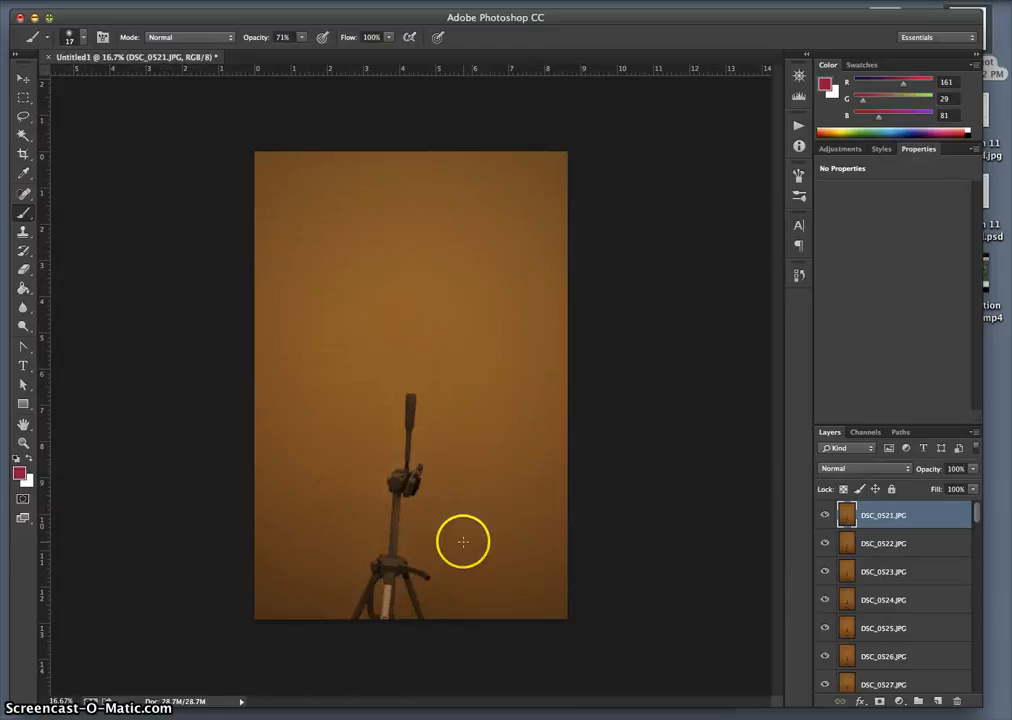
{"action": "scroll", "coordinate": [880, 578], "scroll_direction": "down", "scroll_amount": 4}
{"action": "scroll", "coordinate": [880, 584], "scroll_direction": "down", "scroll_amount": 20}
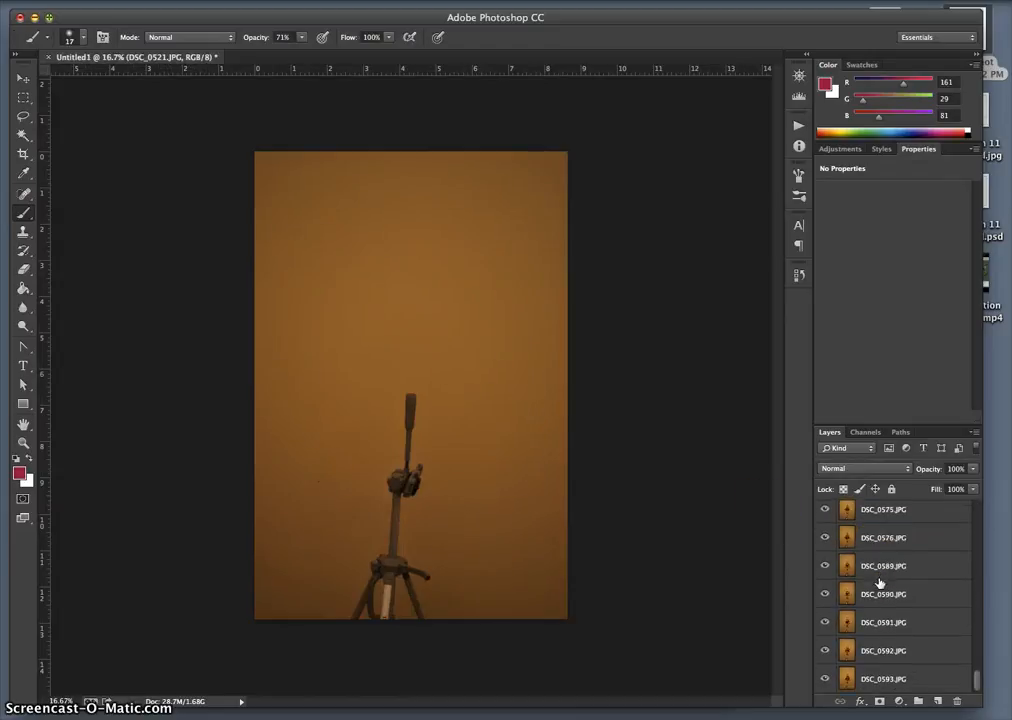
{"action": "scroll", "coordinate": [867, 551], "scroll_direction": "up", "scroll_amount": 20}
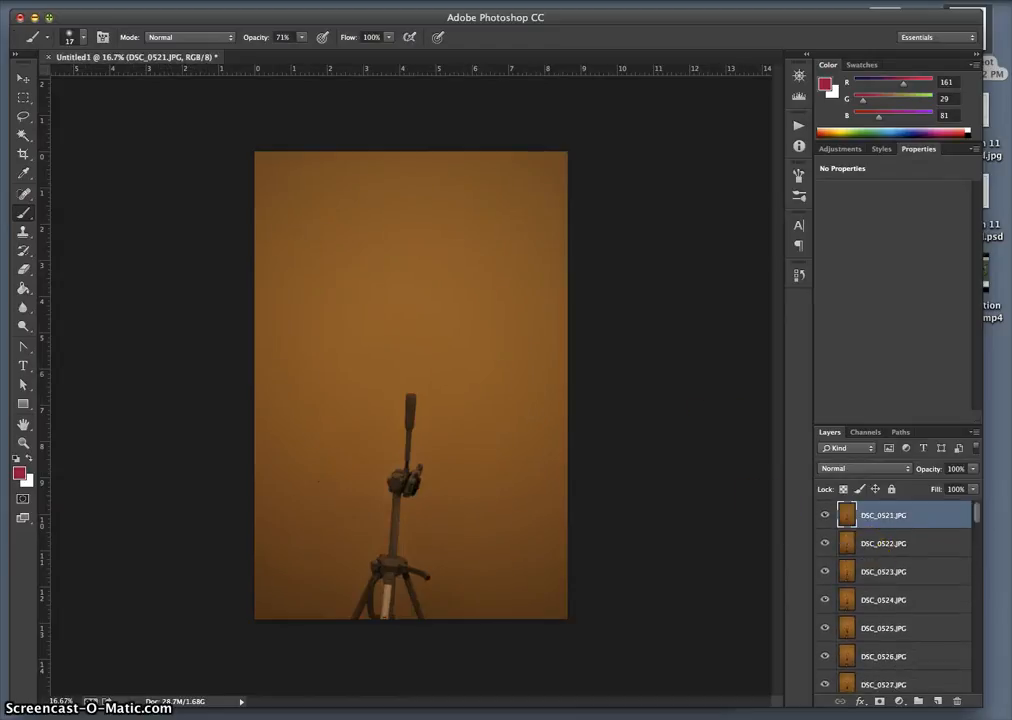
Step: Save the layered document in Photoshop format in the Magpie Mask Project folder, named with the author's full name plus "Assign 11 Magpie Mask not alligned"
{"action": "left_click", "coordinate": [118, 1]}
{"action": "left_click", "coordinate": [133, 155]}
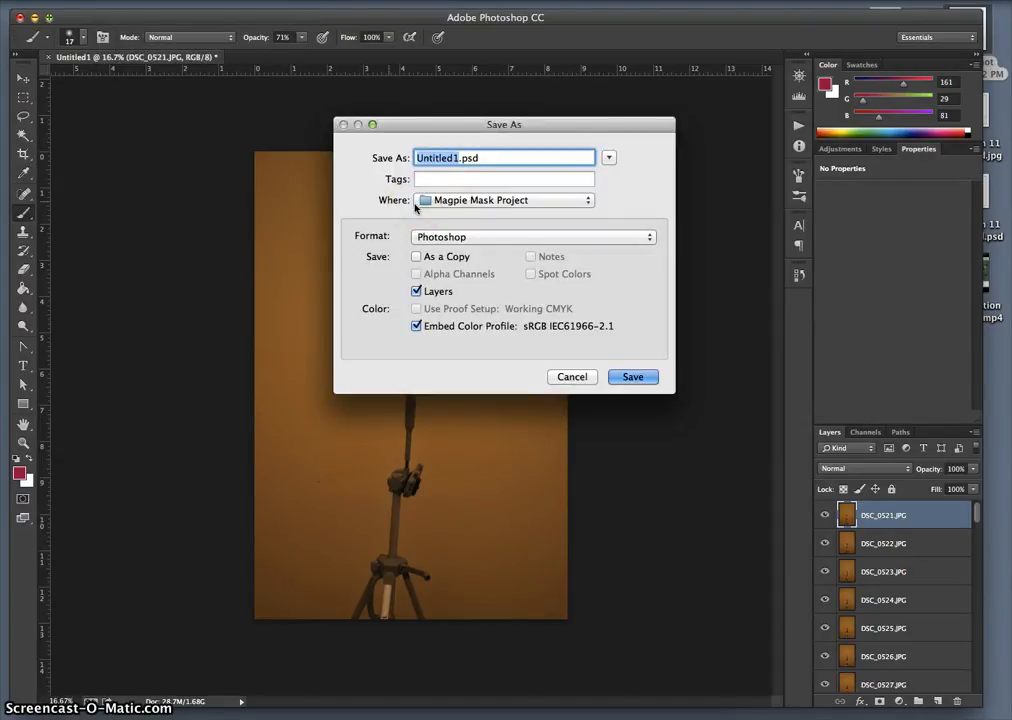
{"action": "type", "text": "K"}
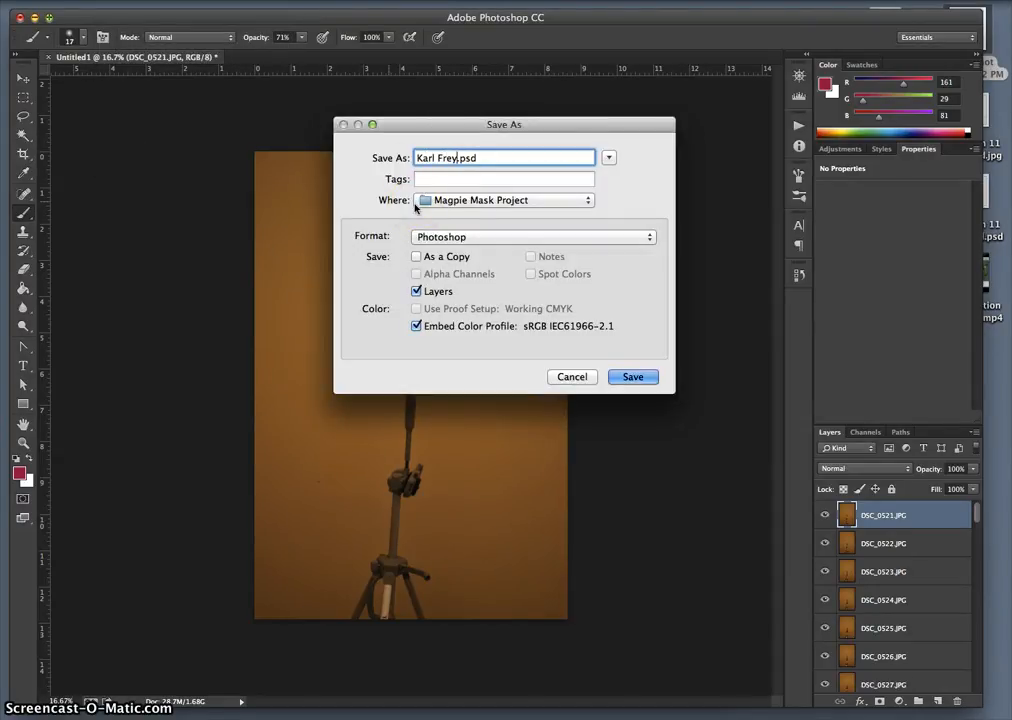
{"action": "type", "text": "arl Frey Assign 11"}
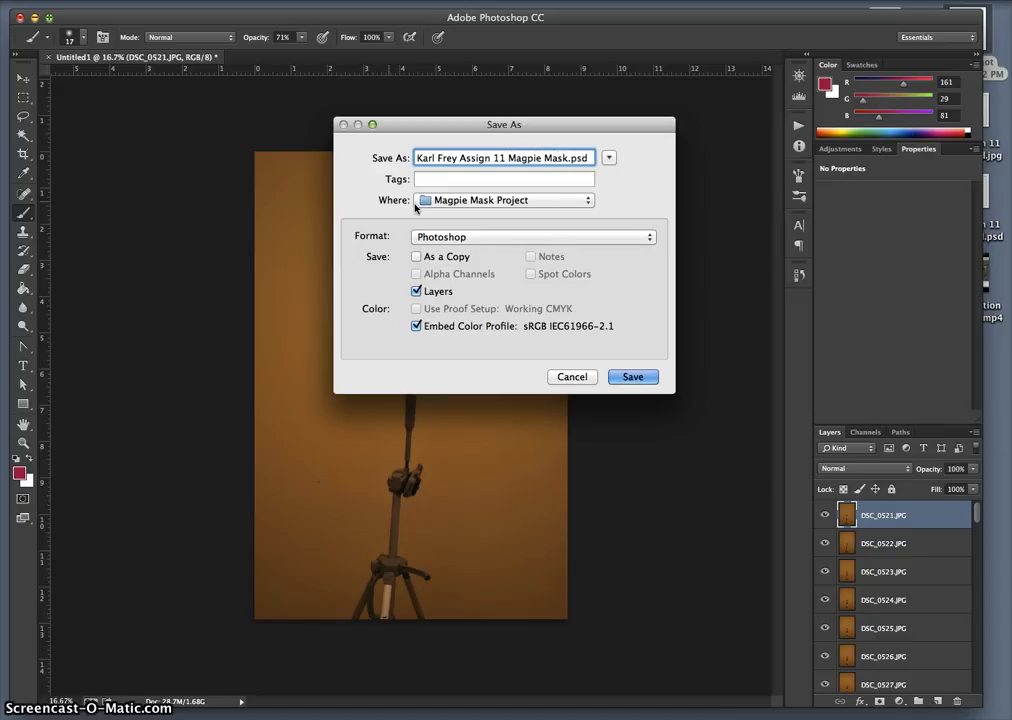
{"action": "type", "text": " Magpie Mask not aligned"}
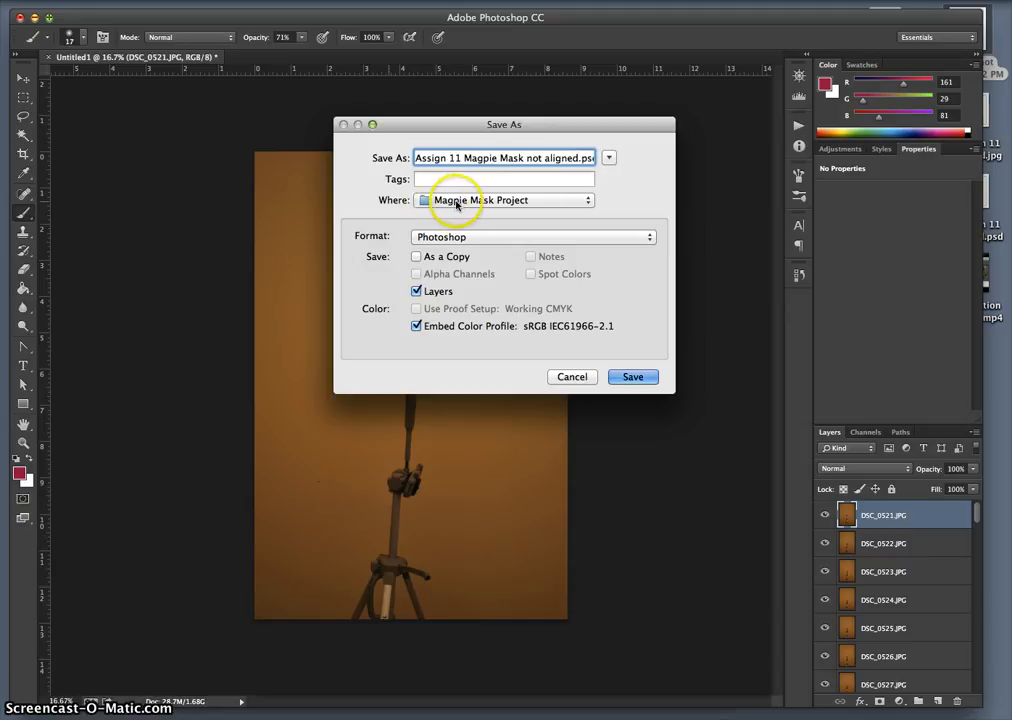
{"action": "left_click", "coordinate": [549, 158]}
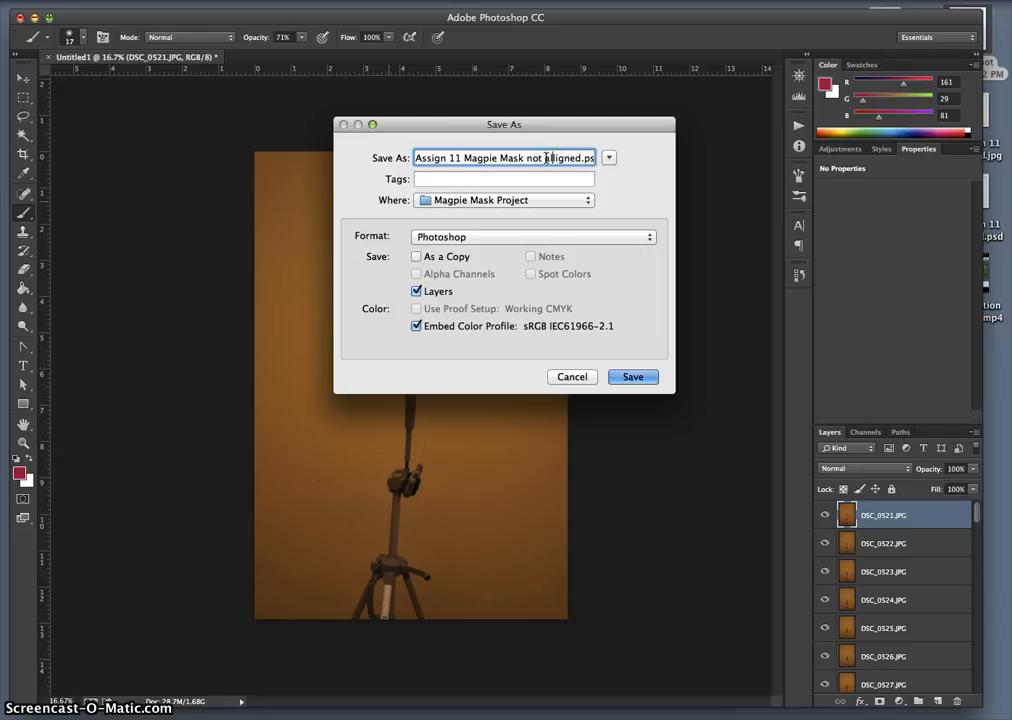
{"action": "key", "text": "super+d"}
{"action": "left_click", "coordinate": [637, 377]}
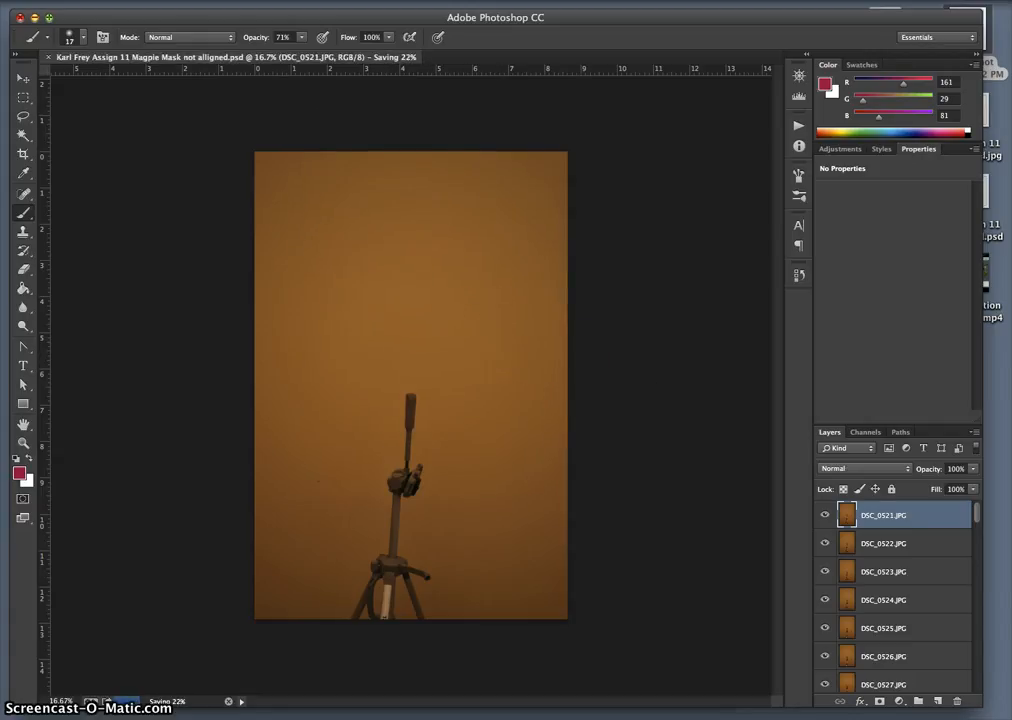
Step: Start another Load Files into Stack script and browse from Documents to the Magpie Mask Project folder within 11. Metamorphosis
{"action": "left_click", "coordinate": [113, 1]}
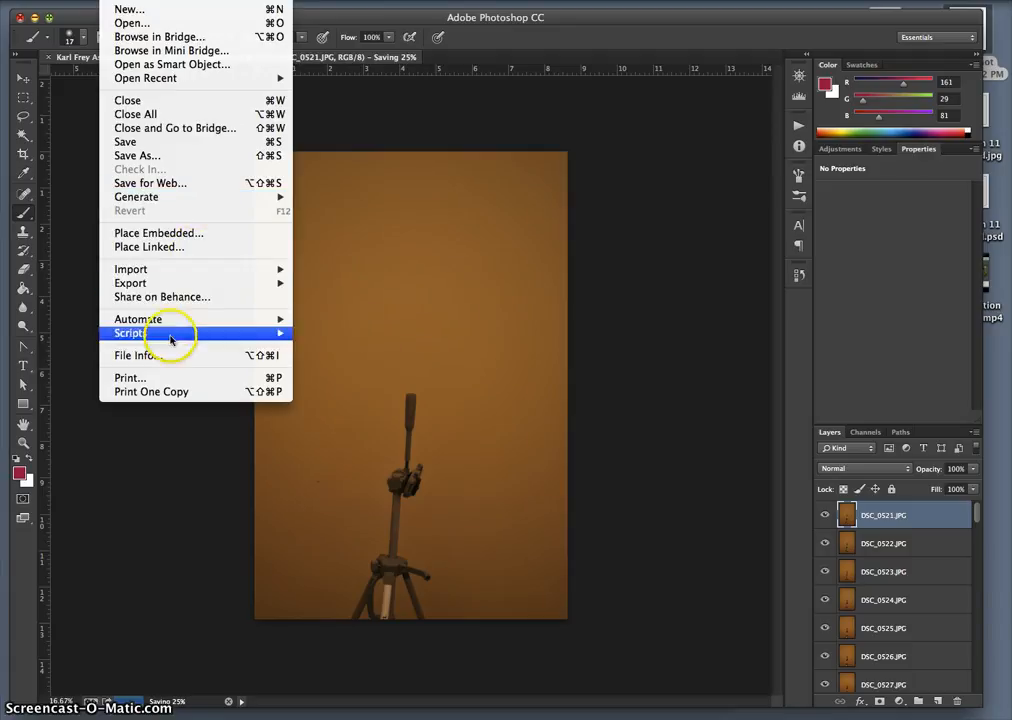
{"action": "mouse_move", "coordinate": [172, 336]}
{"action": "left_click", "coordinate": [368, 495]}
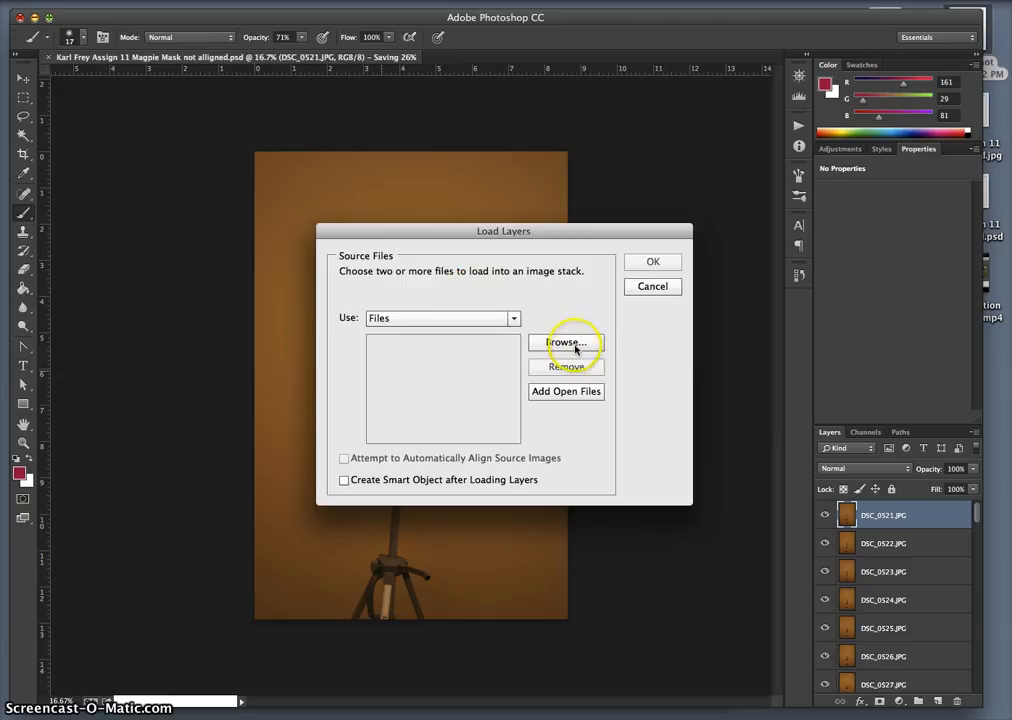
{"action": "left_click", "coordinate": [557, 344]}
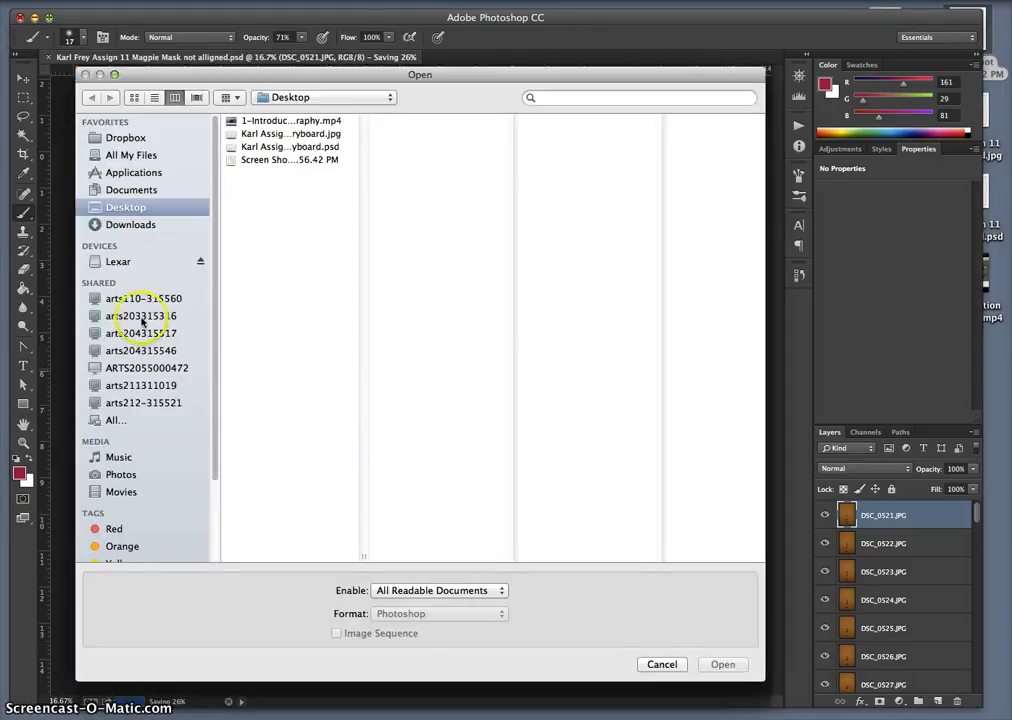
{"action": "left_click", "coordinate": [123, 190]}
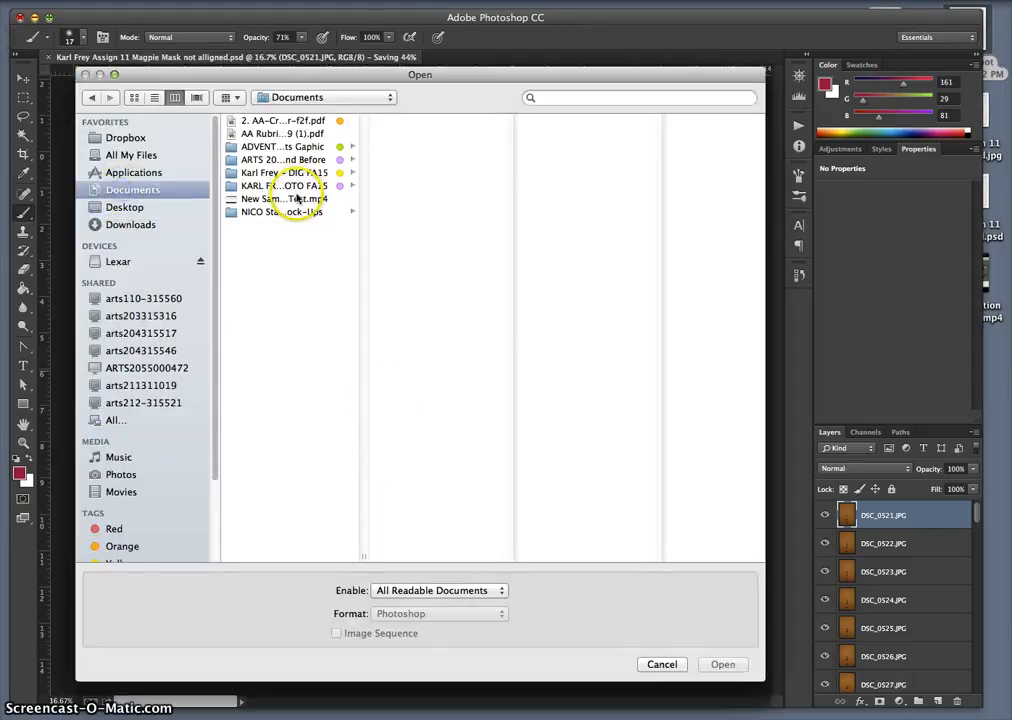
{"action": "left_click", "coordinate": [250, 185]}
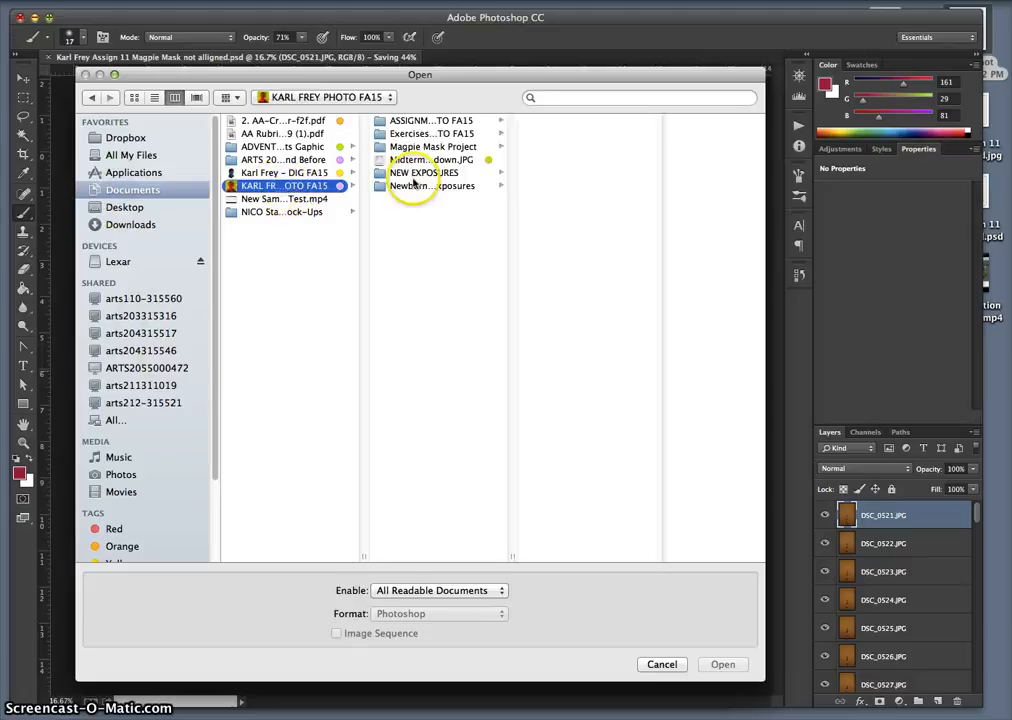
{"action": "left_click", "coordinate": [424, 121]}
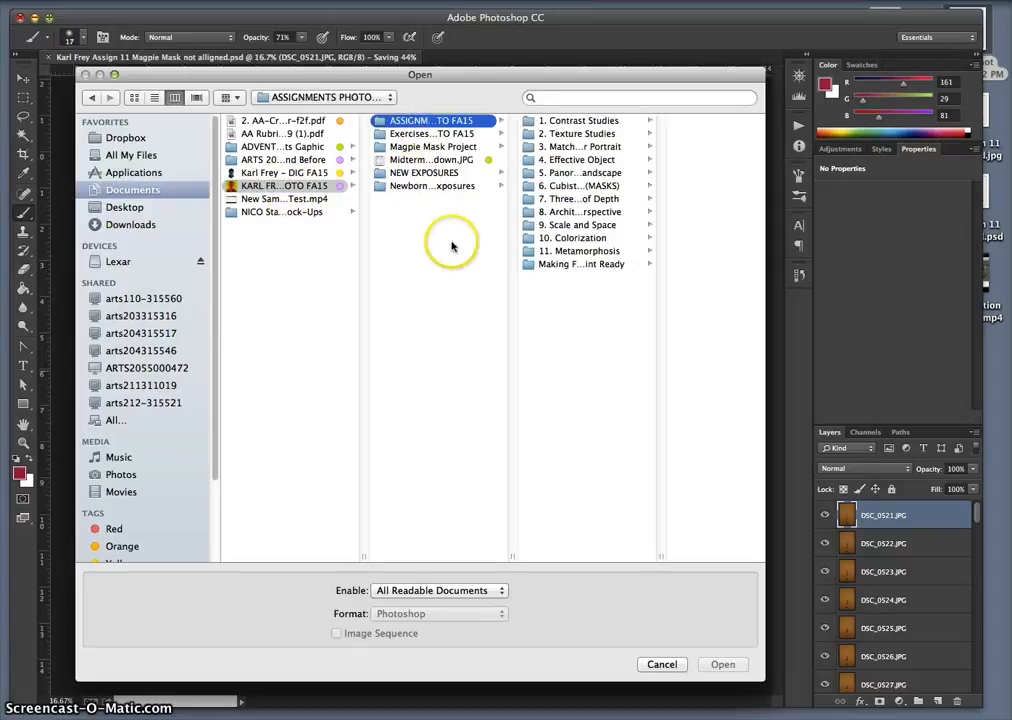
{"action": "left_click", "coordinate": [568, 251]}
{"action": "left_click", "coordinate": [675, 133]}
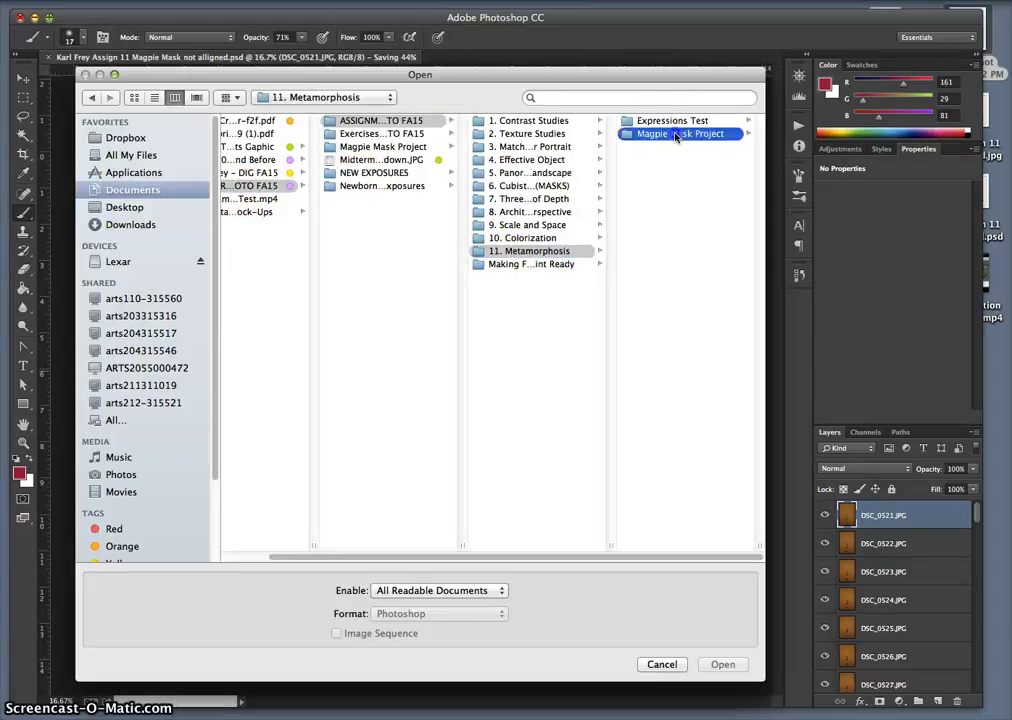
Step: Add DSC_0521.JPG through DSC_0593.JPG, enable Attempt to Automatically Align Source Images and load them as a layer stack
{"action": "left_click", "coordinate": [657, 121]}
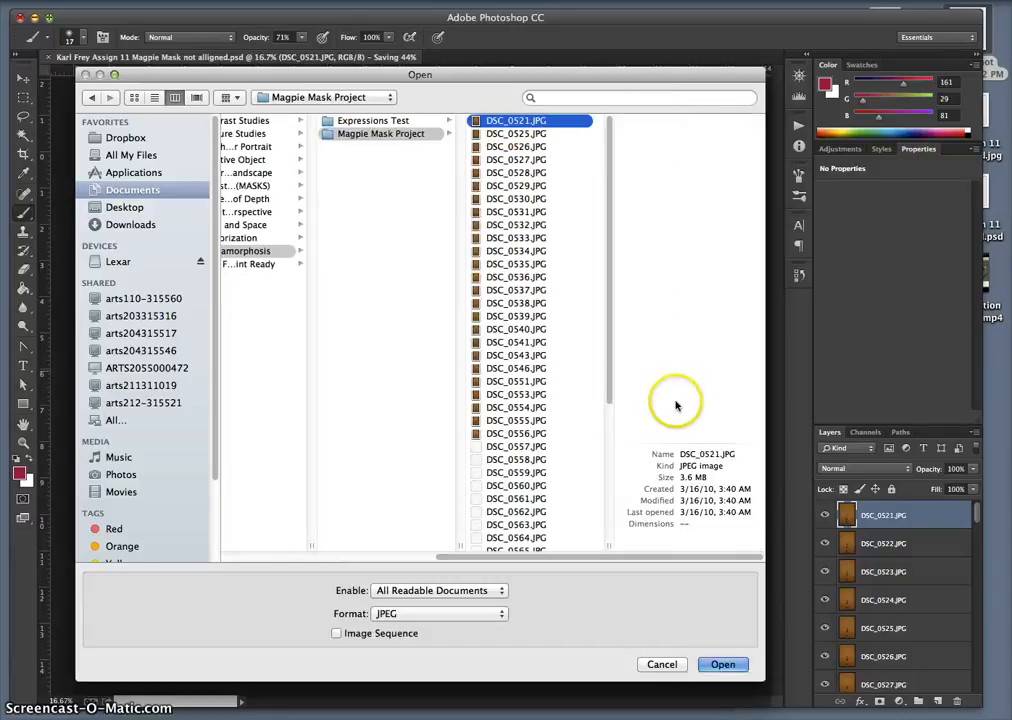
{"action": "scroll", "coordinate": [553, 412], "scroll_direction": "down", "scroll_amount": 5}
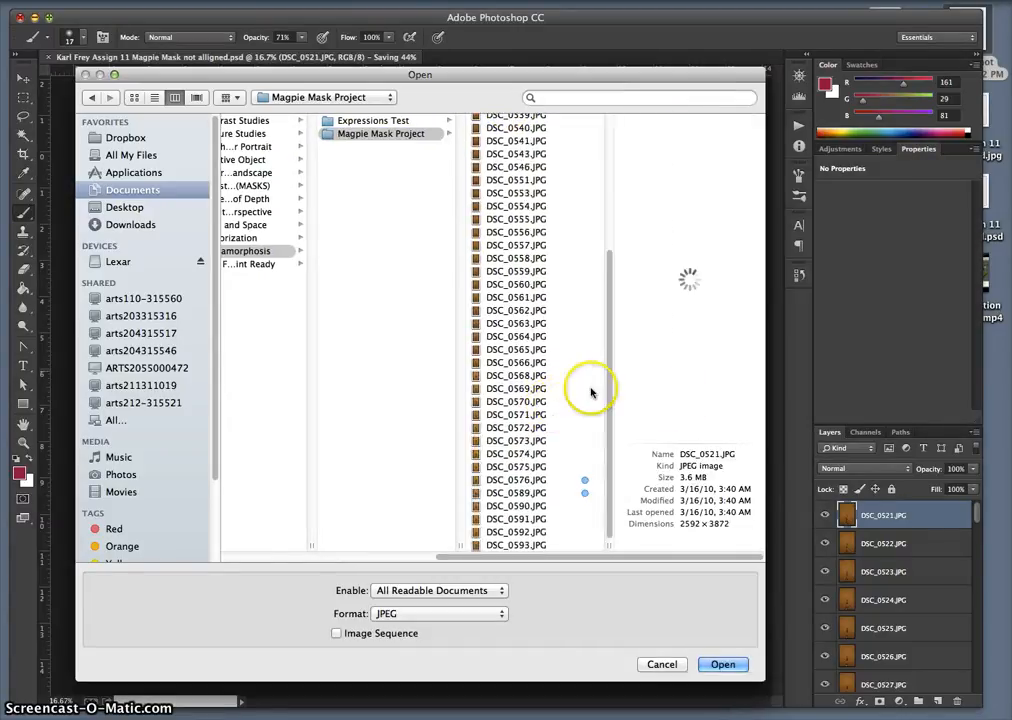
{"action": "left_click", "coordinate": [509, 546], "text": "shift"}
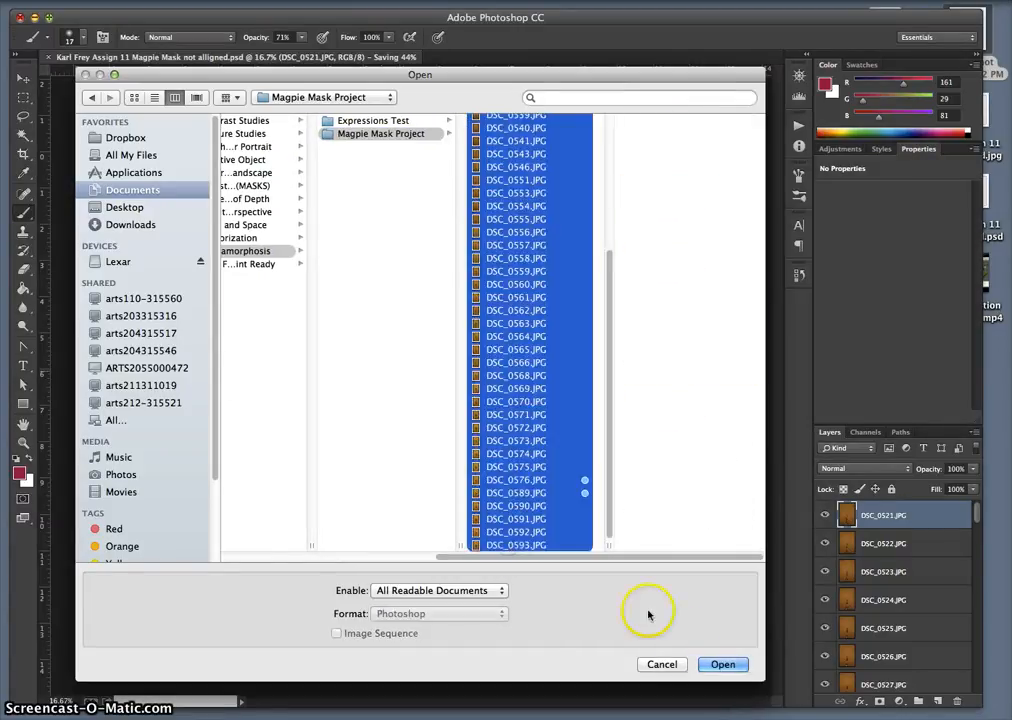
{"action": "left_click", "coordinate": [720, 664]}
{"action": "left_click", "coordinate": [380, 461]}
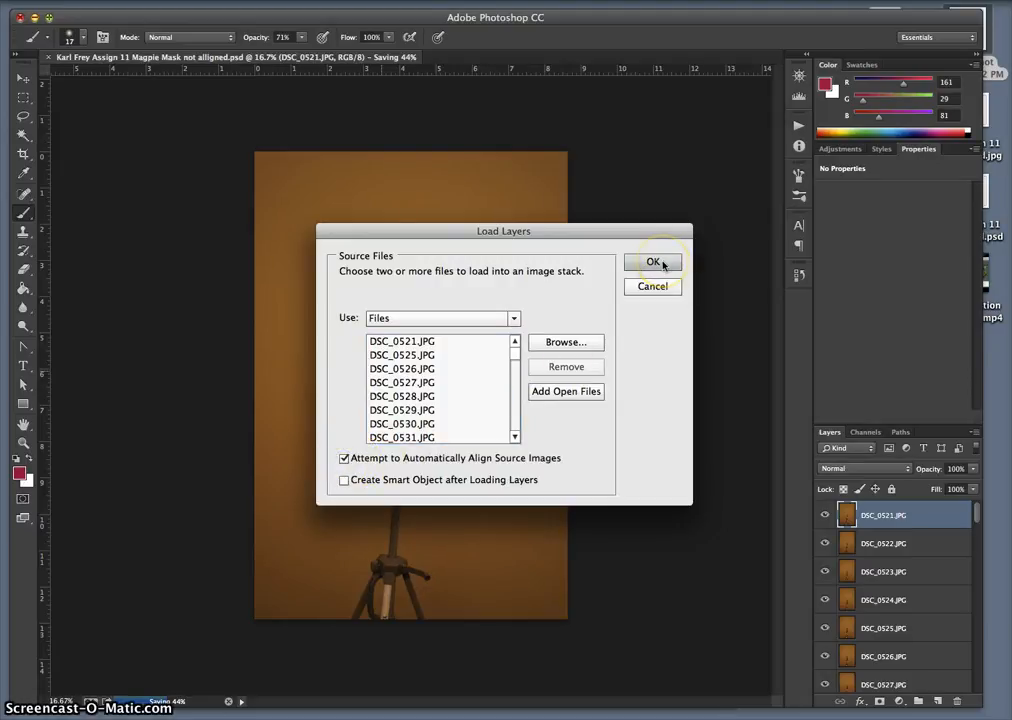
{"action": "left_click", "coordinate": [662, 263]}
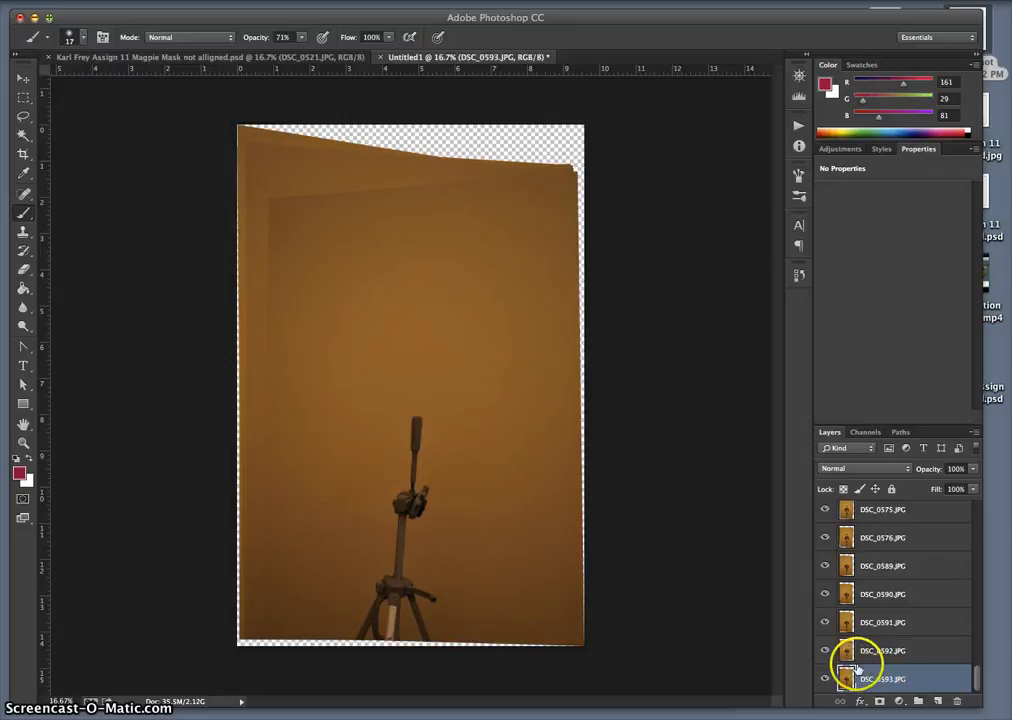
Step: Show the Timeline, create a frame animation and make its frames from the aligned document's layers
{"action": "scroll", "coordinate": [862, 668], "scroll_direction": "up", "scroll_amount": 5}
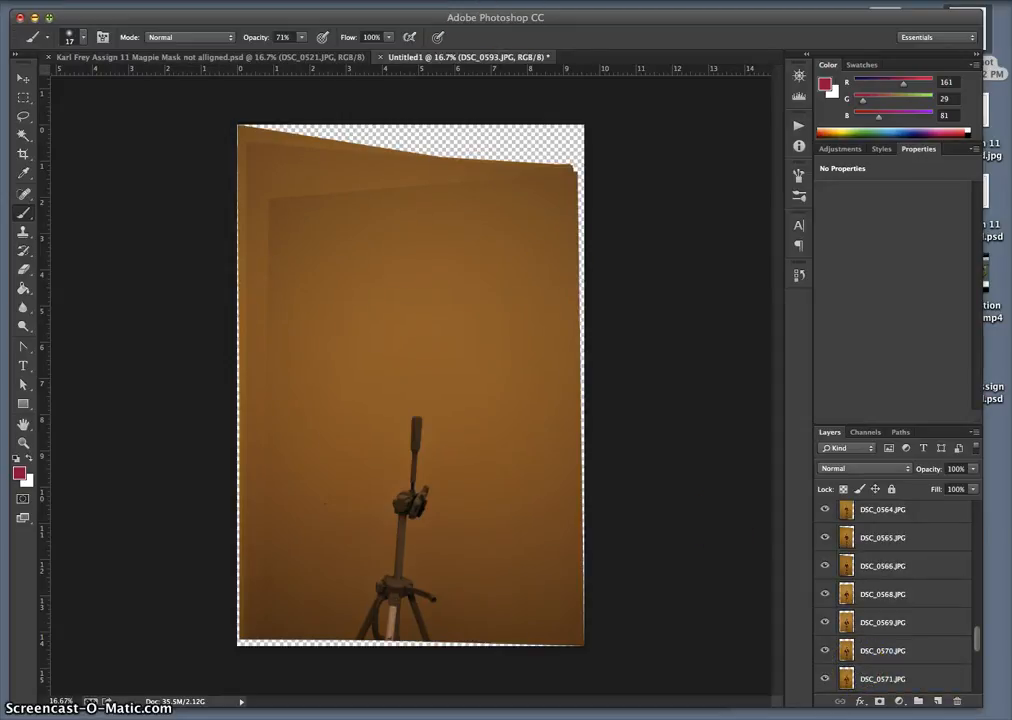
{"action": "left_click", "coordinate": [452, 1]}
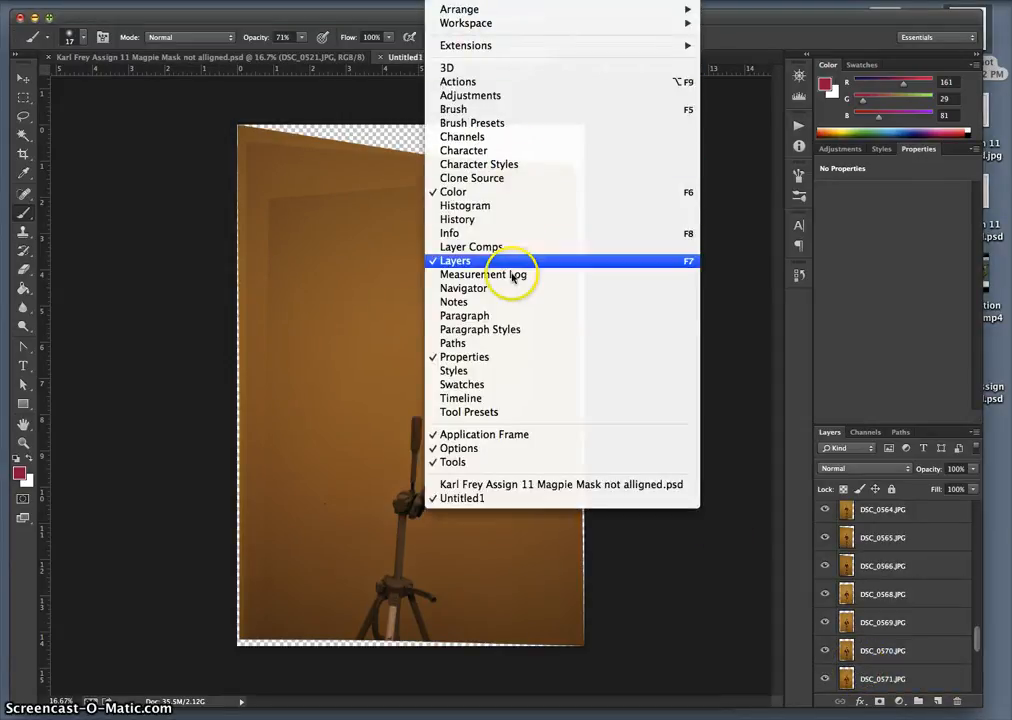
{"action": "left_click", "coordinate": [500, 399]}
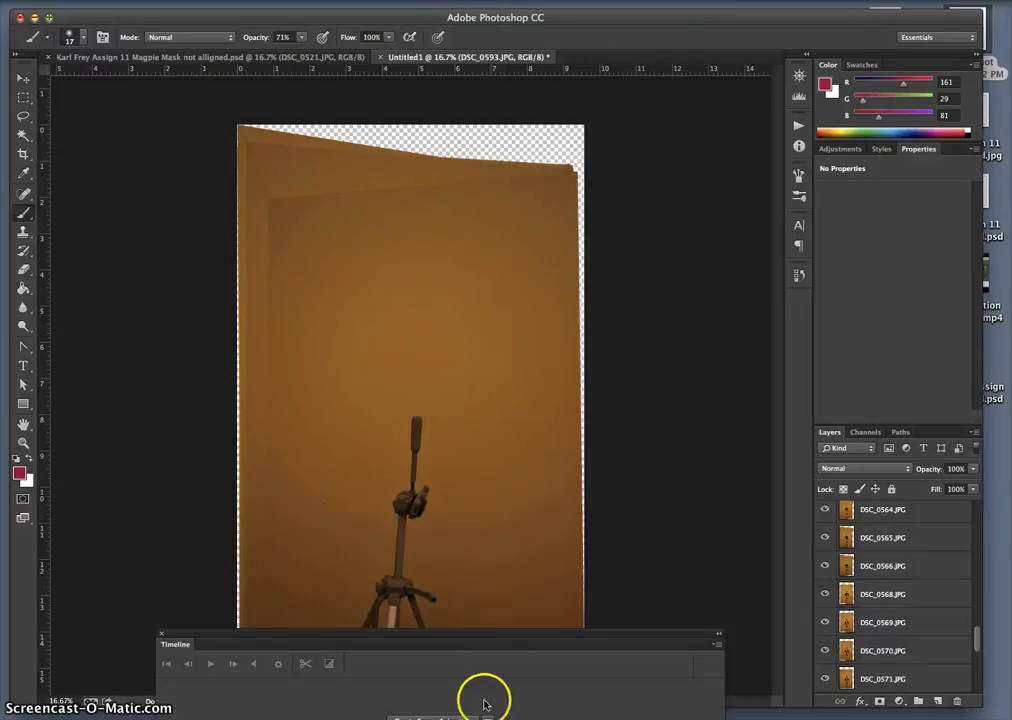
{"action": "left_click", "coordinate": [432, 717]}
{"action": "left_click", "coordinate": [717, 645]}
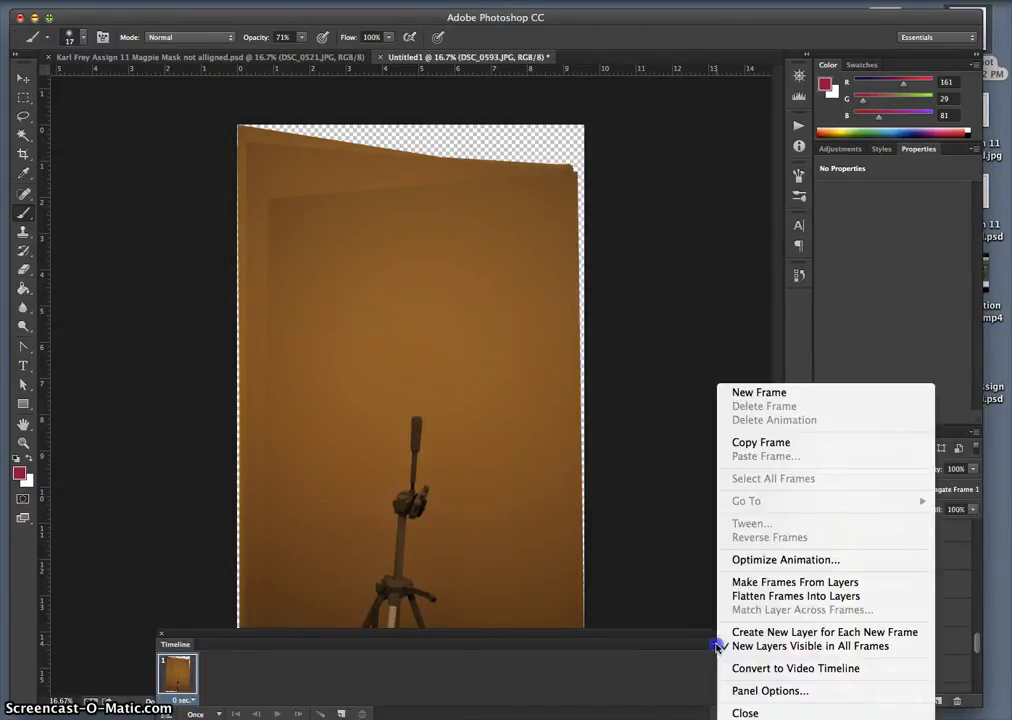
{"action": "left_click", "coordinate": [740, 582]}
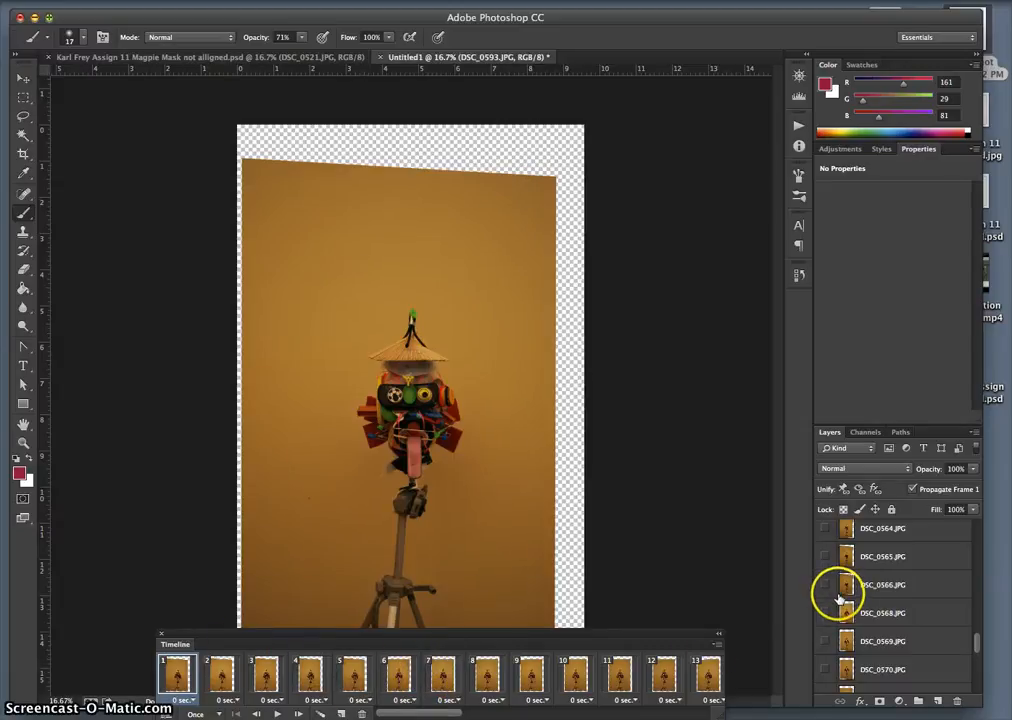
{"action": "scroll", "coordinate": [838, 596], "scroll_direction": "down", "scroll_amount": 5}
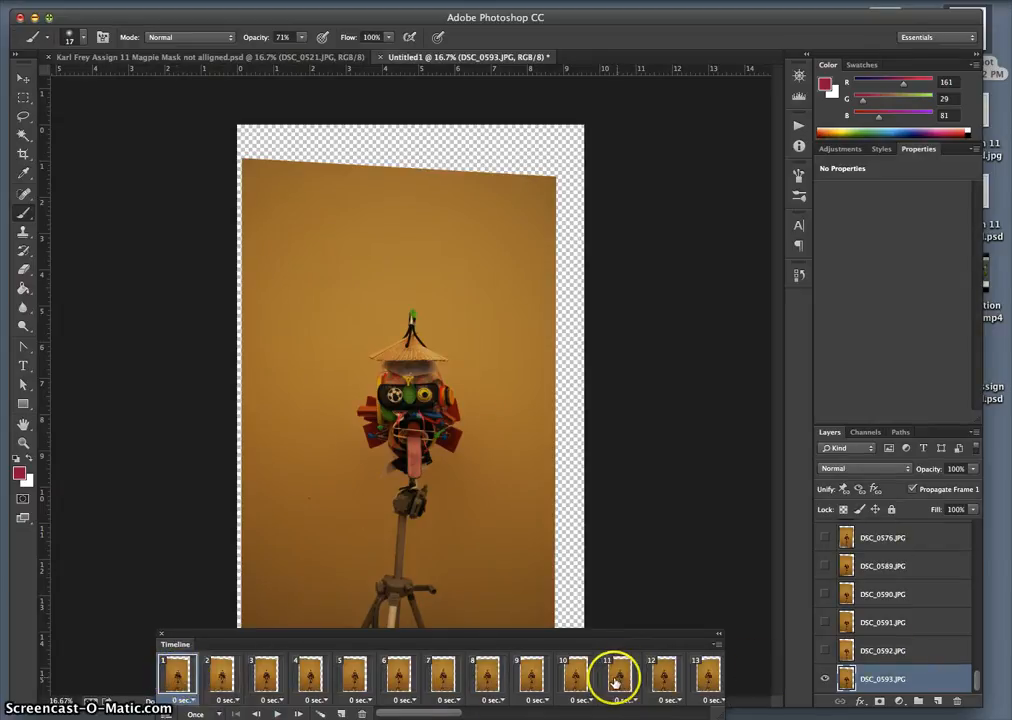
Step: Select all animation frames from 1 to 49 and set their frame delay to 0.5 seconds
{"action": "scroll", "coordinate": [615, 679], "scroll_direction": "right", "scroll_amount": 10}
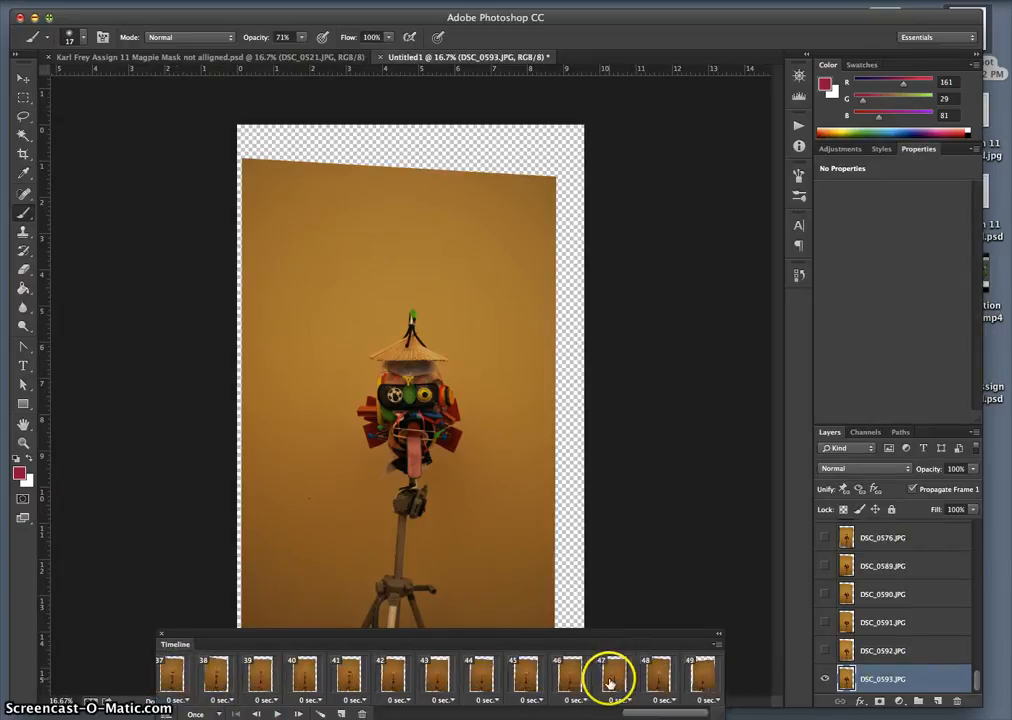
{"action": "left_click", "coordinate": [703, 673], "text": "shift"}
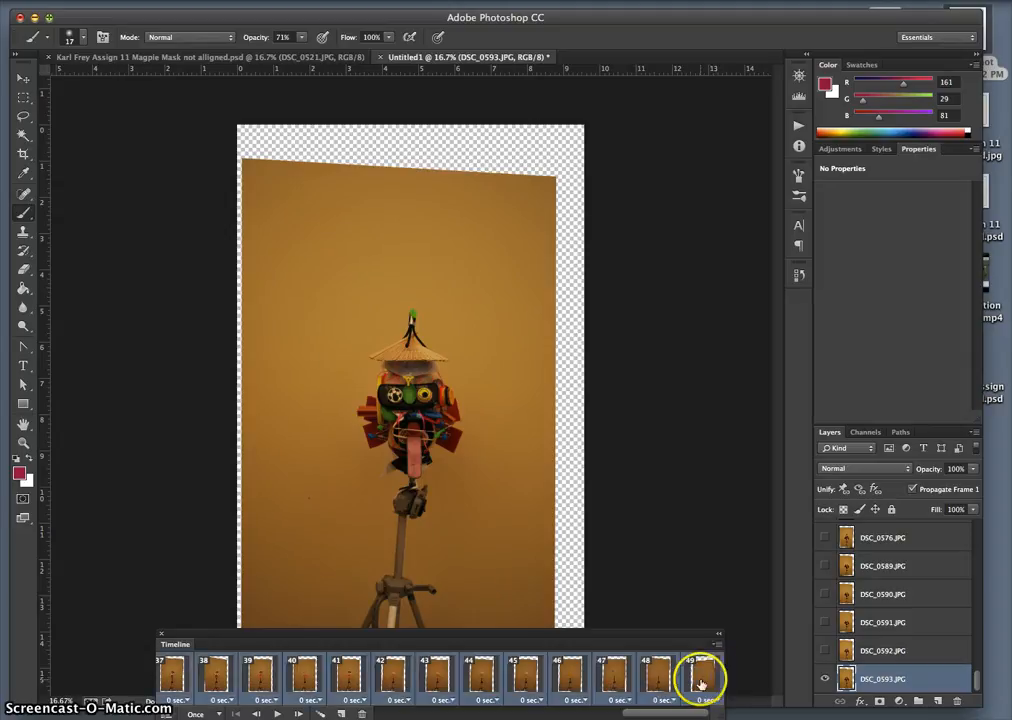
{"action": "scroll", "coordinate": [600, 672], "scroll_direction": "left", "scroll_amount": 10}
{"action": "scroll", "coordinate": [541, 675], "scroll_direction": "right", "scroll_amount": 10}
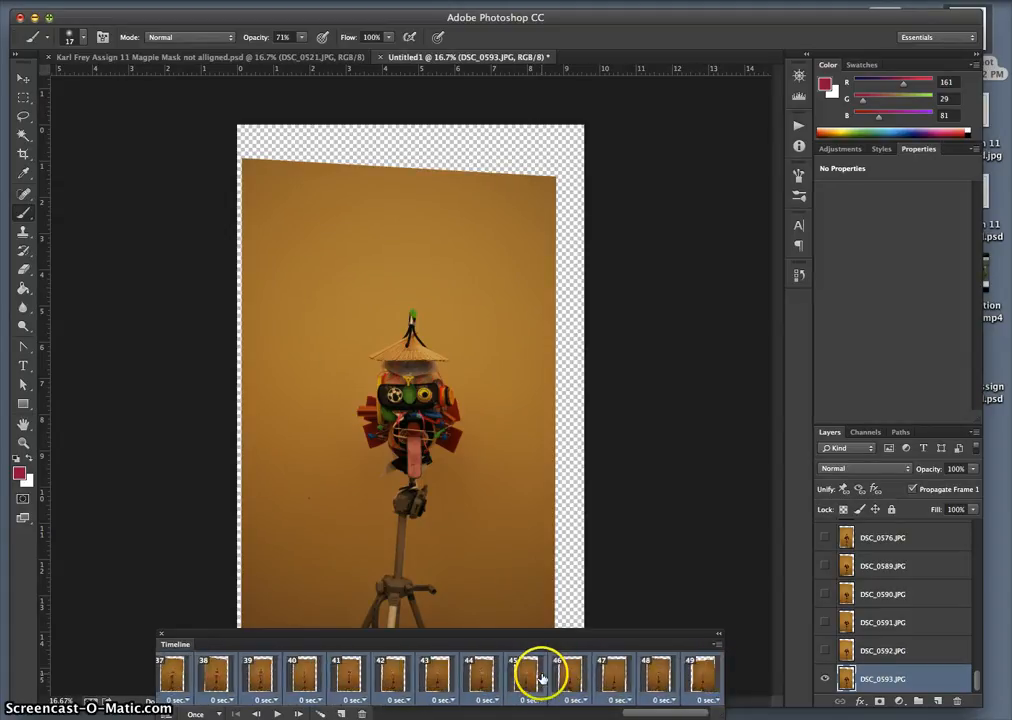
{"action": "left_click", "coordinate": [709, 701]}
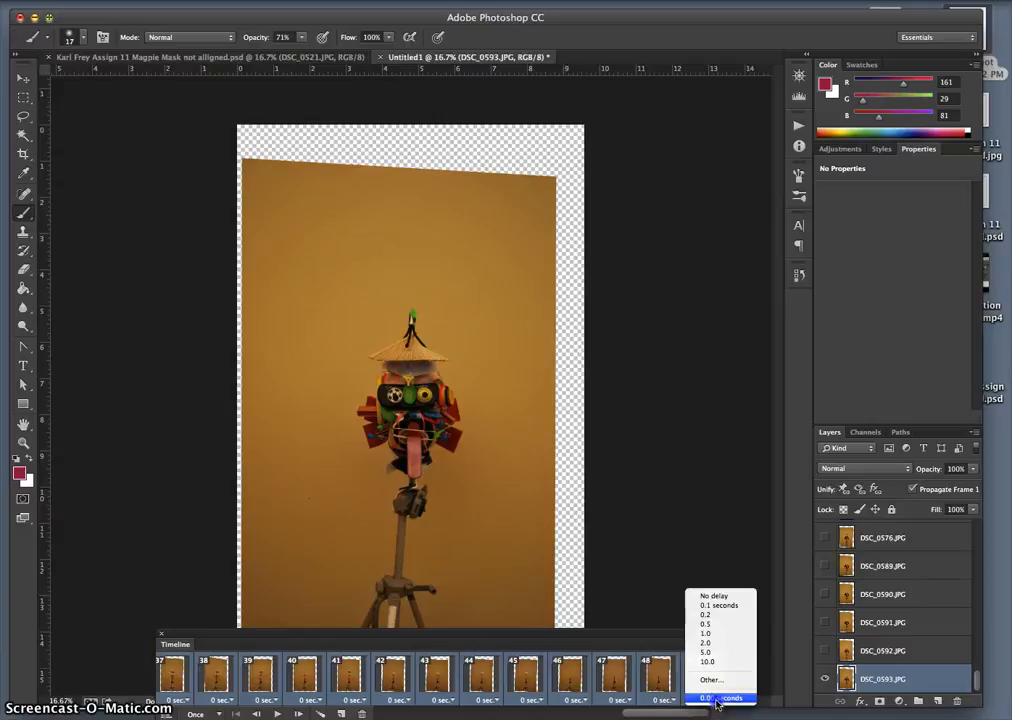
{"action": "left_click", "coordinate": [711, 625]}
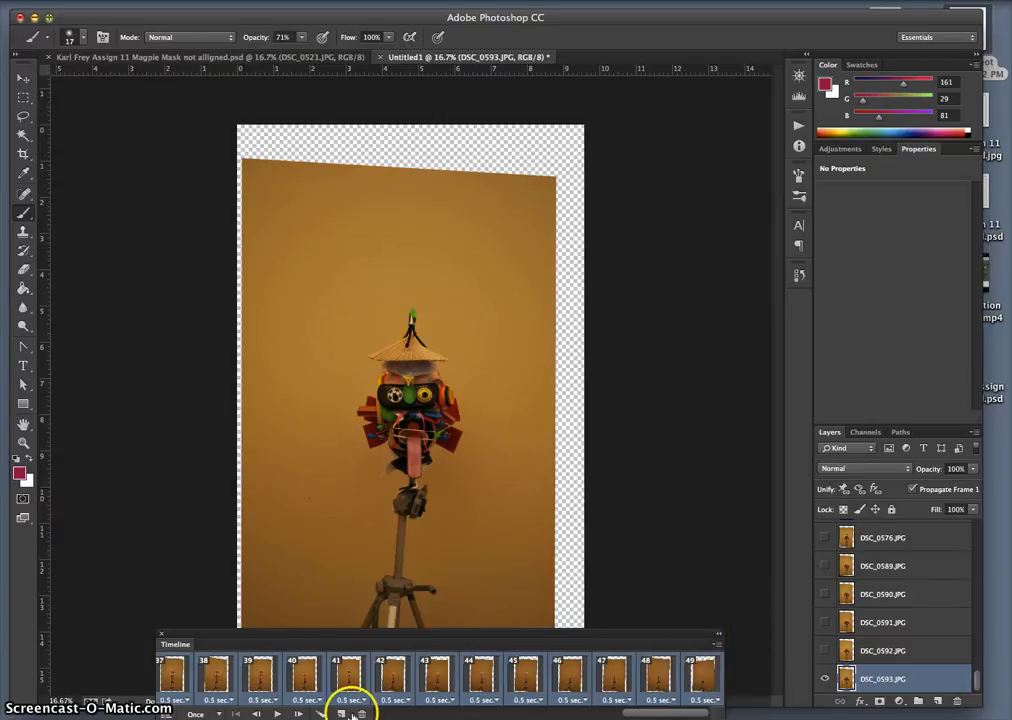
Step: Set the animation's looping to Forever, play the whole sequence and stop the playback
{"action": "left_click", "coordinate": [218, 712]}
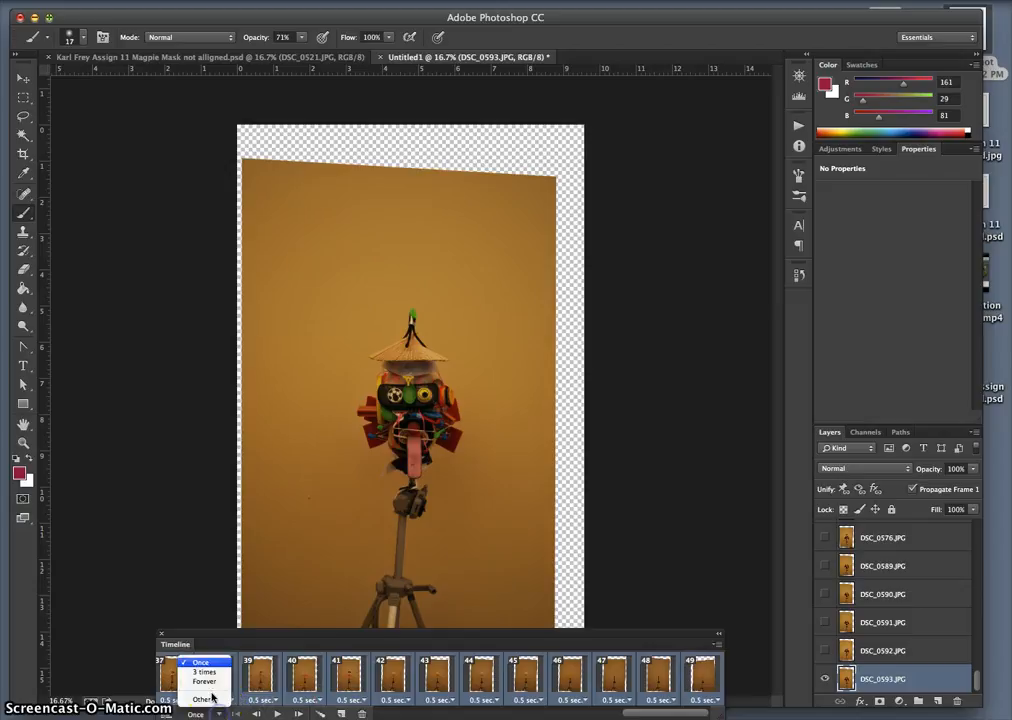
{"action": "left_click", "coordinate": [207, 684]}
{"action": "left_click", "coordinate": [278, 713]}
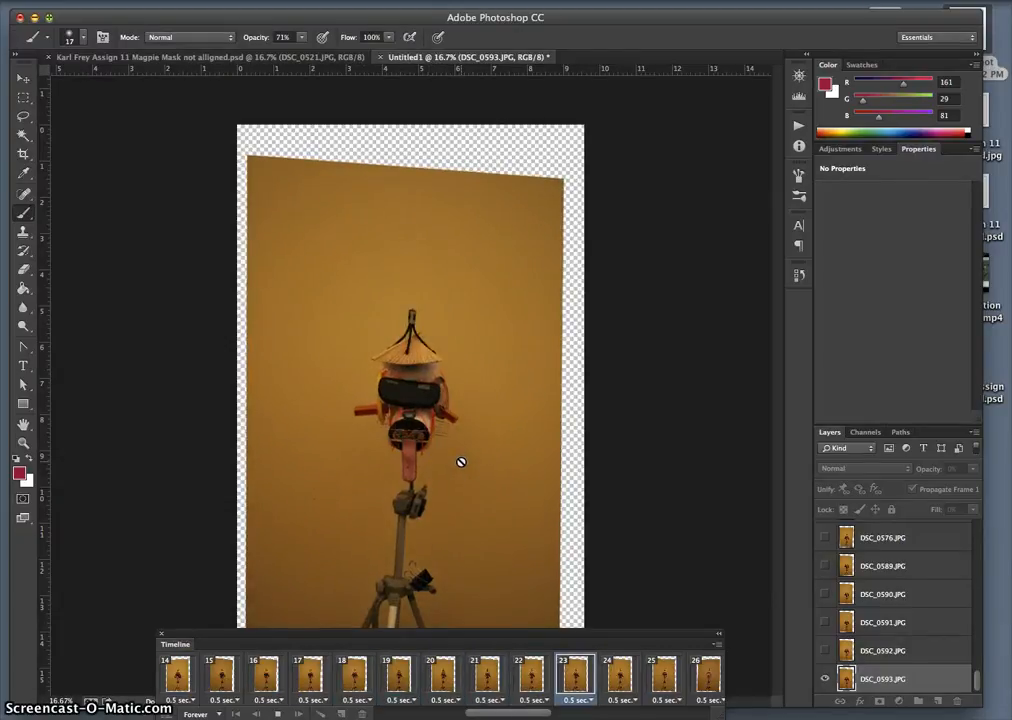
{"action": "left_click", "coordinate": [421, 412]}
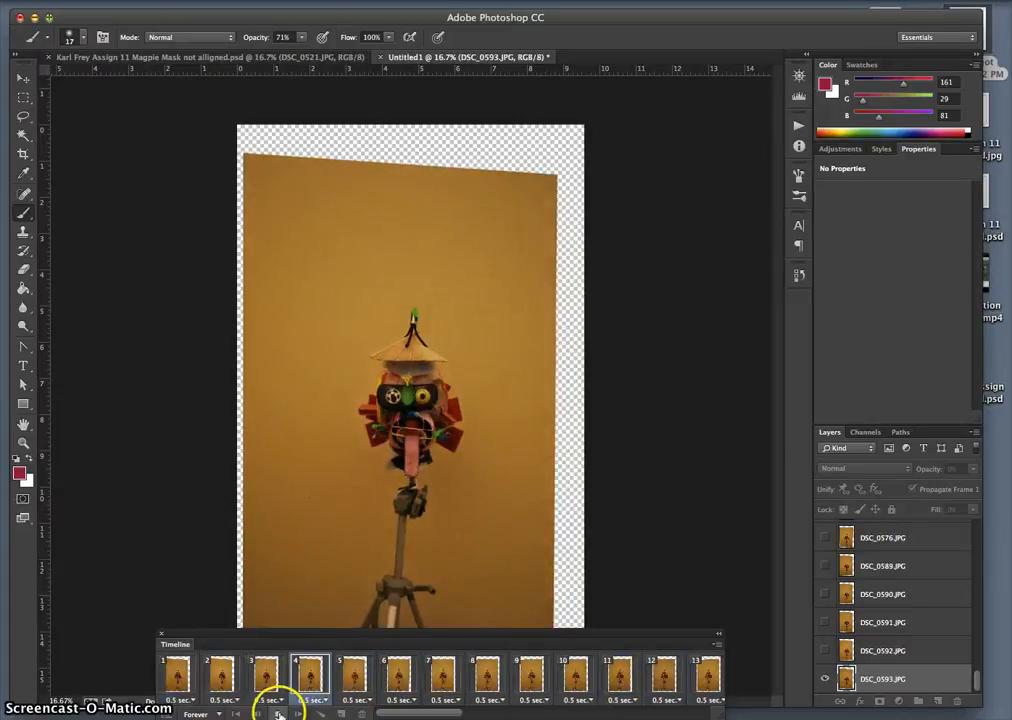
{"action": "left_click", "coordinate": [278, 713]}
Step: Examine animation frames 46 through 49 one by one to compare how the bare-tripod and sponge shots line up
{"action": "scroll", "coordinate": [480, 676], "scroll_direction": "right", "scroll_amount": 15}
{"action": "left_click", "coordinate": [657, 676]}
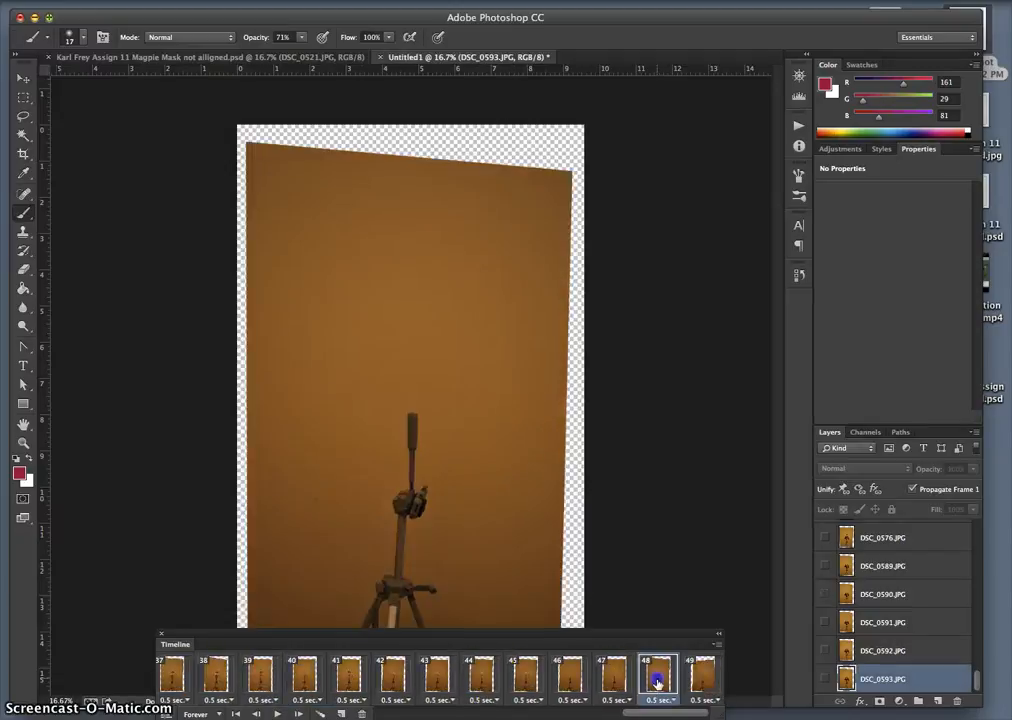
{"action": "left_click", "coordinate": [702, 678]}
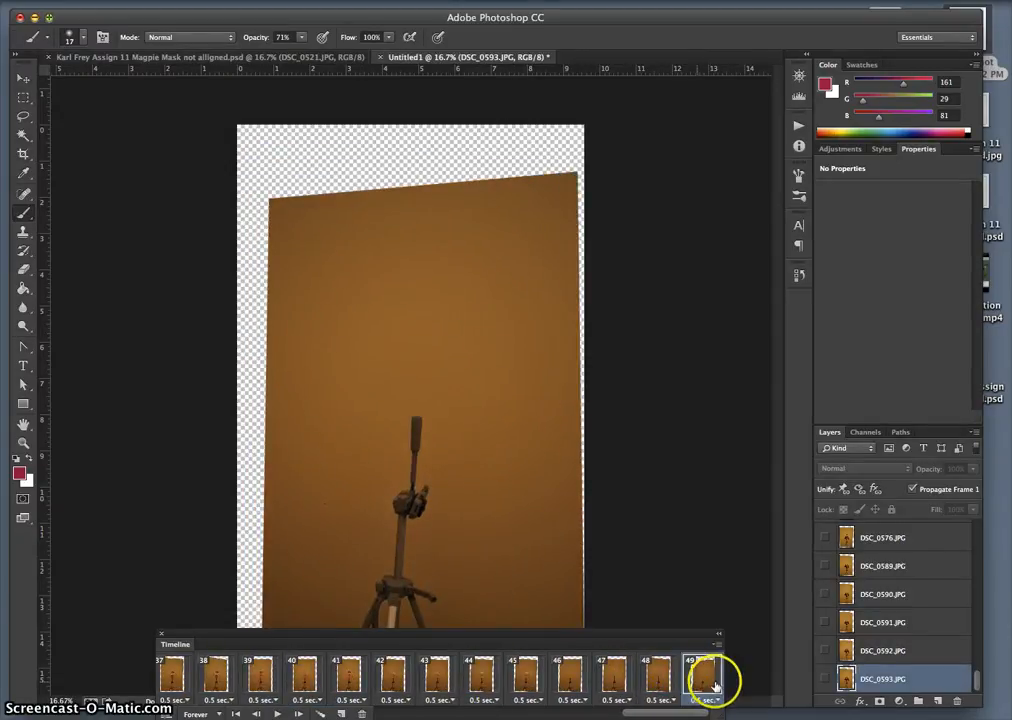
{"action": "left_click", "coordinate": [655, 677]}
{"action": "left_click", "coordinate": [613, 676]}
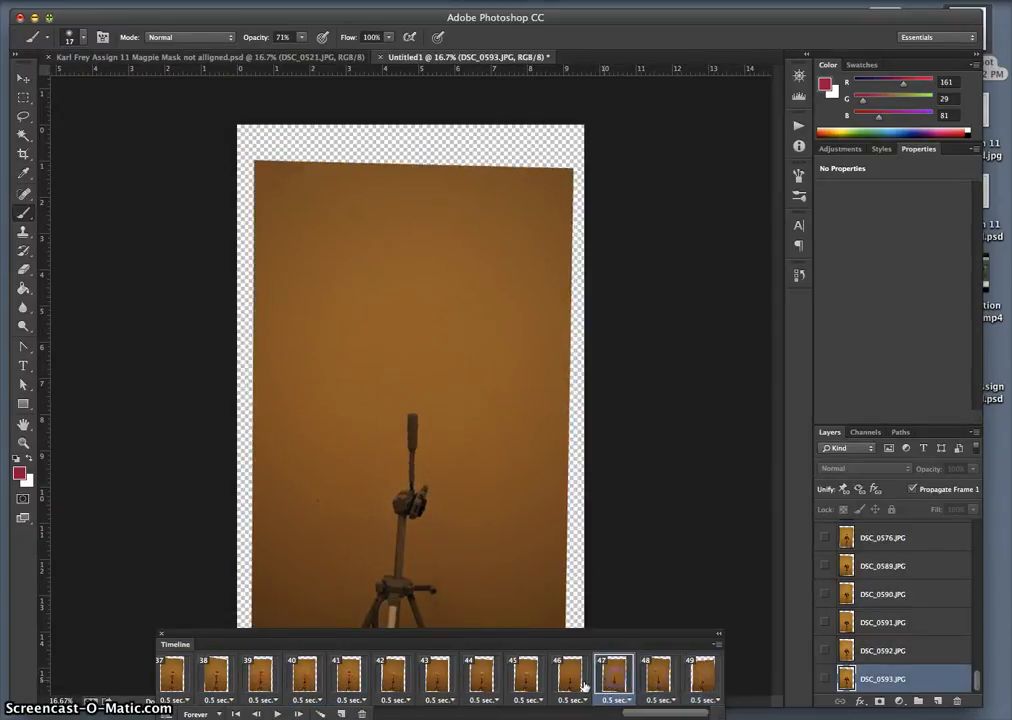
{"action": "left_click", "coordinate": [571, 679]}
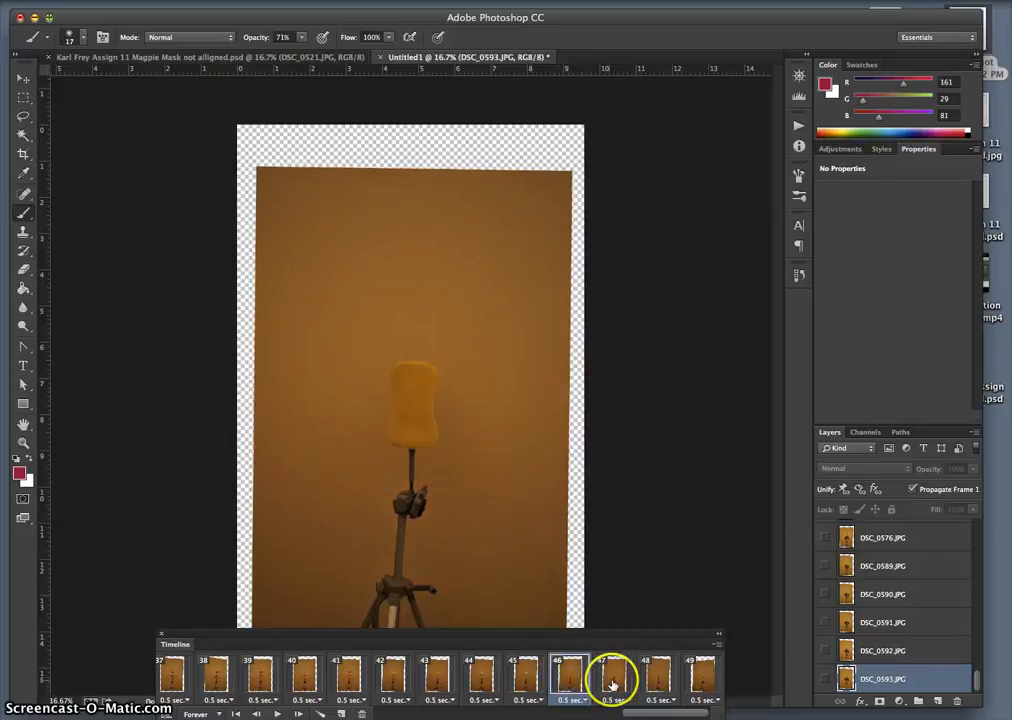
{"action": "left_click", "coordinate": [613, 680]}
{"action": "left_click", "coordinate": [654, 681]}
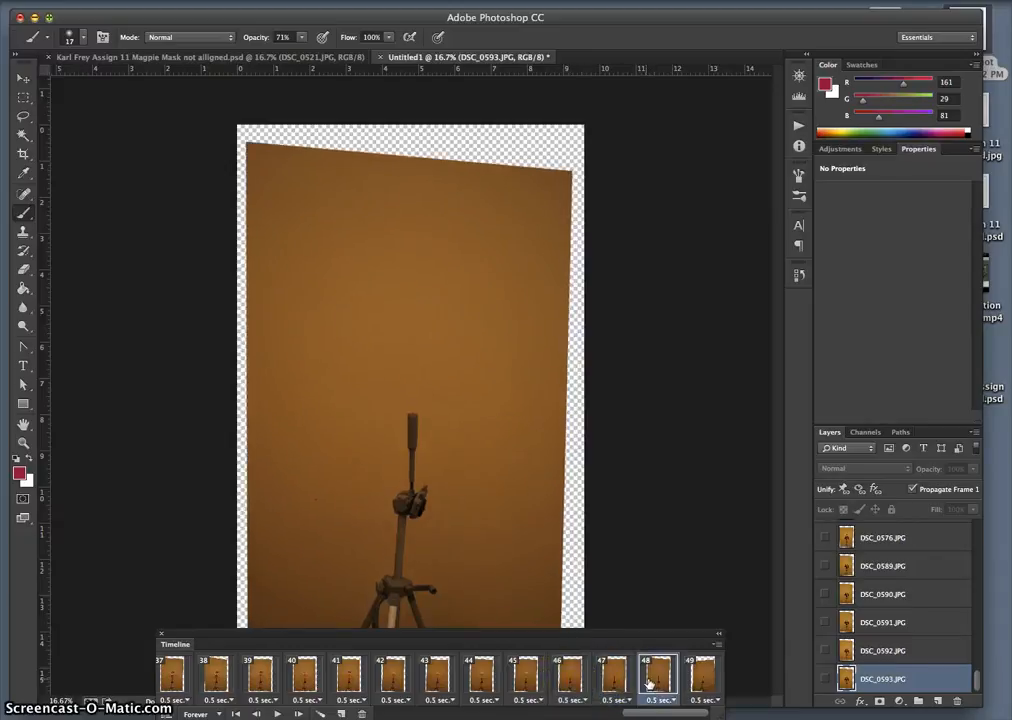
{"action": "left_click", "coordinate": [612, 678]}
{"action": "left_click", "coordinate": [572, 677]}
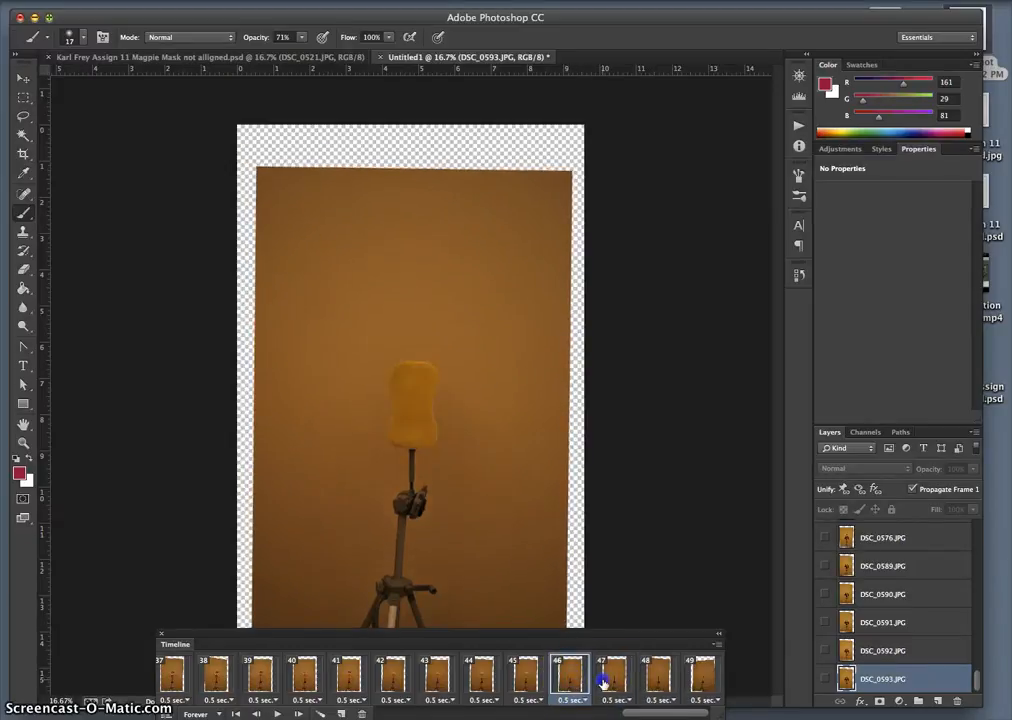
{"action": "left_click", "coordinate": [610, 679]}
{"action": "left_click", "coordinate": [657, 677]}
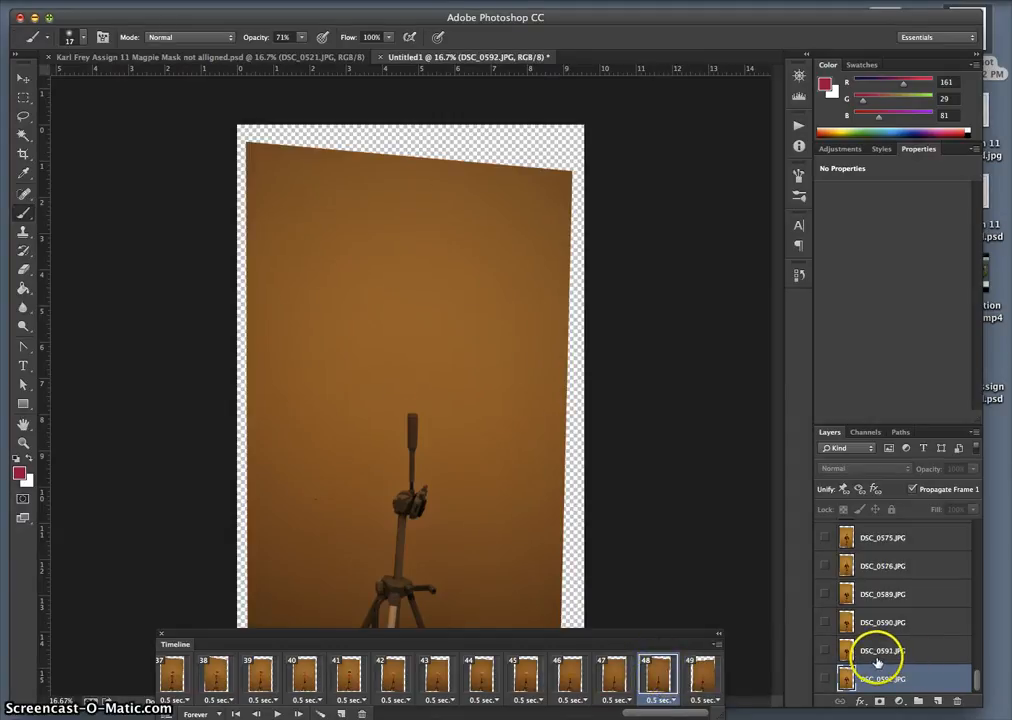
{"action": "left_click", "coordinate": [615, 679]}
{"action": "left_click", "coordinate": [658, 680]}
{"action": "left_click", "coordinate": [684, 680]}
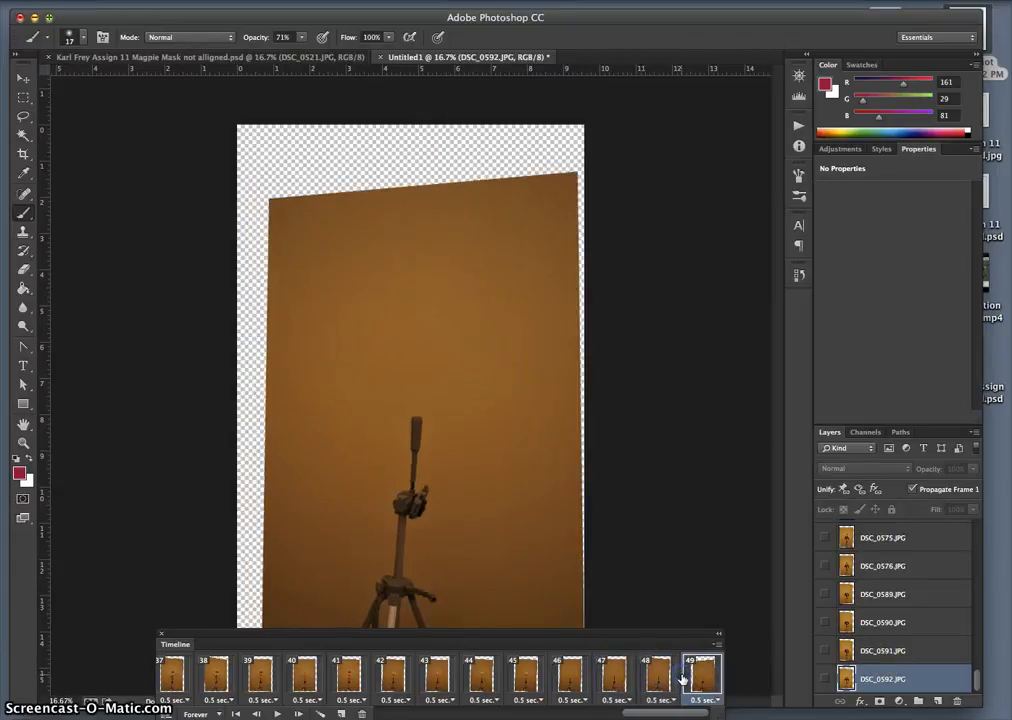
{"action": "left_click", "coordinate": [621, 680]}
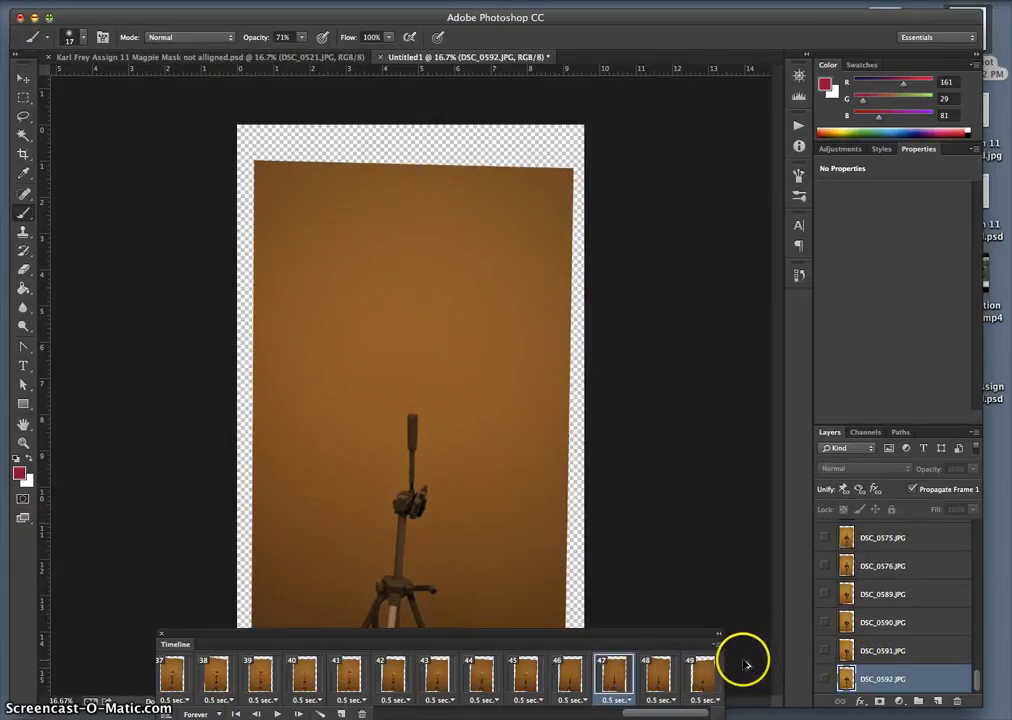
{"action": "left_click", "coordinate": [690, 660]}
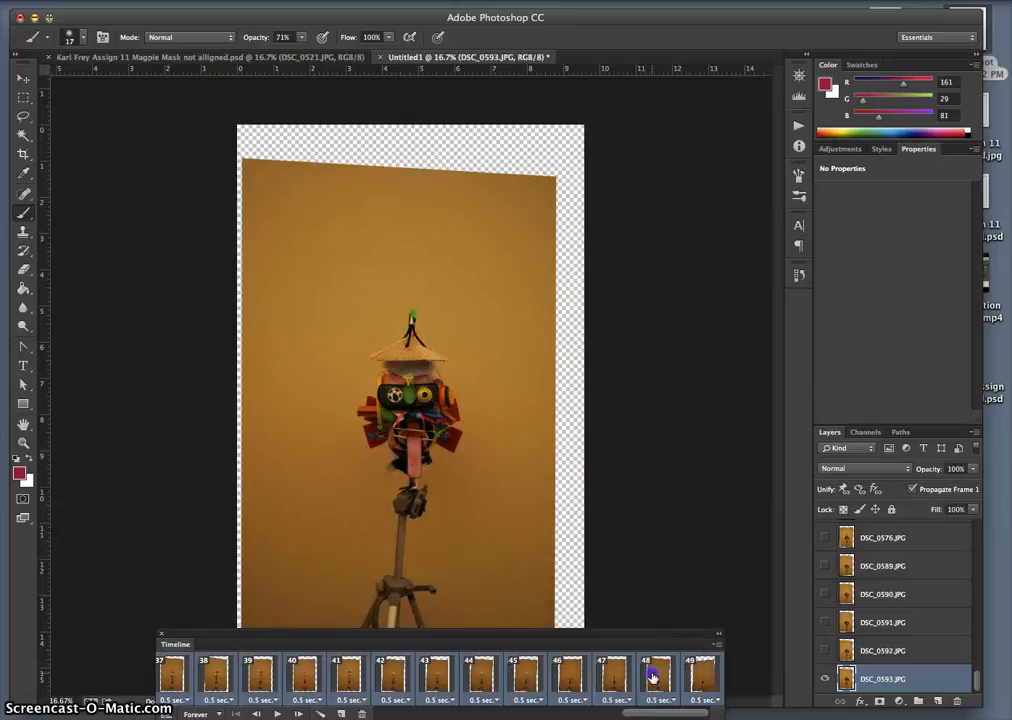
Step: Delete animation frame 48 and the final frame after it, which hold the two most skewed bare-tripod shots
{"action": "left_click", "coordinate": [652, 678]}
{"action": "left_click", "coordinate": [572, 680]}
{"action": "left_click", "coordinate": [614, 680]}
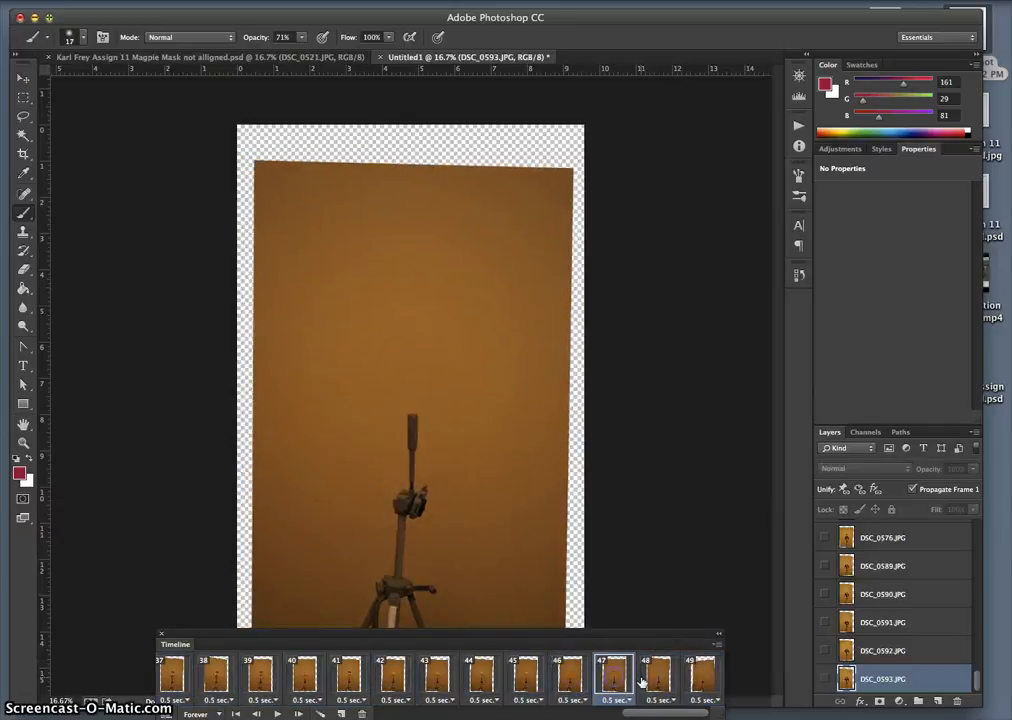
{"action": "left_click", "coordinate": [652, 678]}
{"action": "left_click_drag", "start_coordinate": [601, 689], "coordinate": [362, 713]}
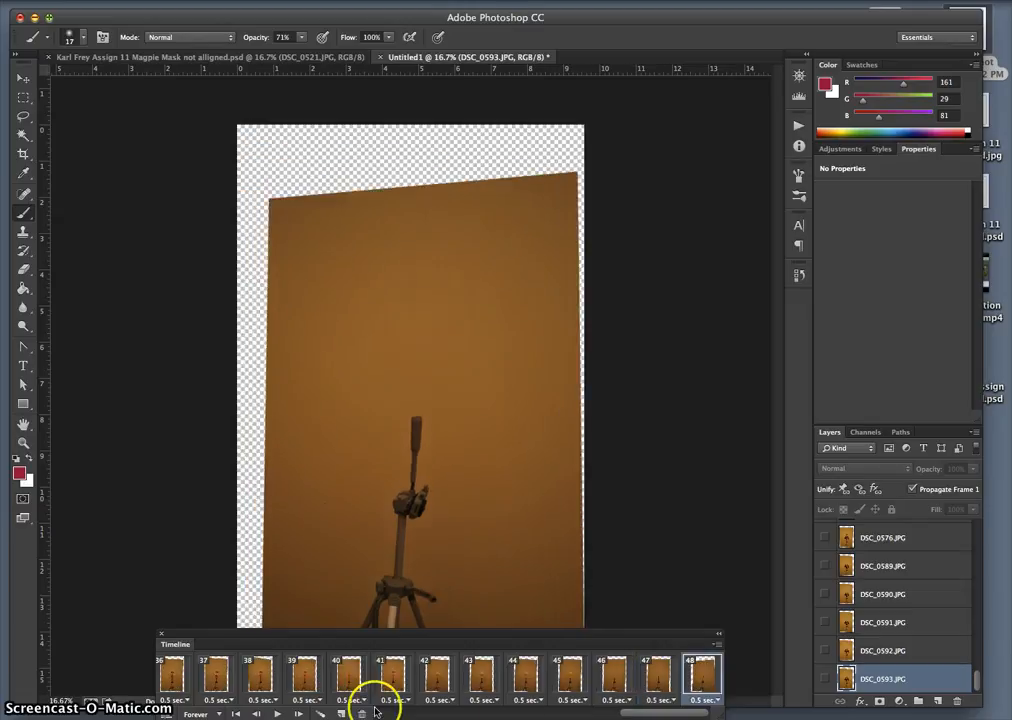
{"action": "left_click", "coordinate": [656, 675]}
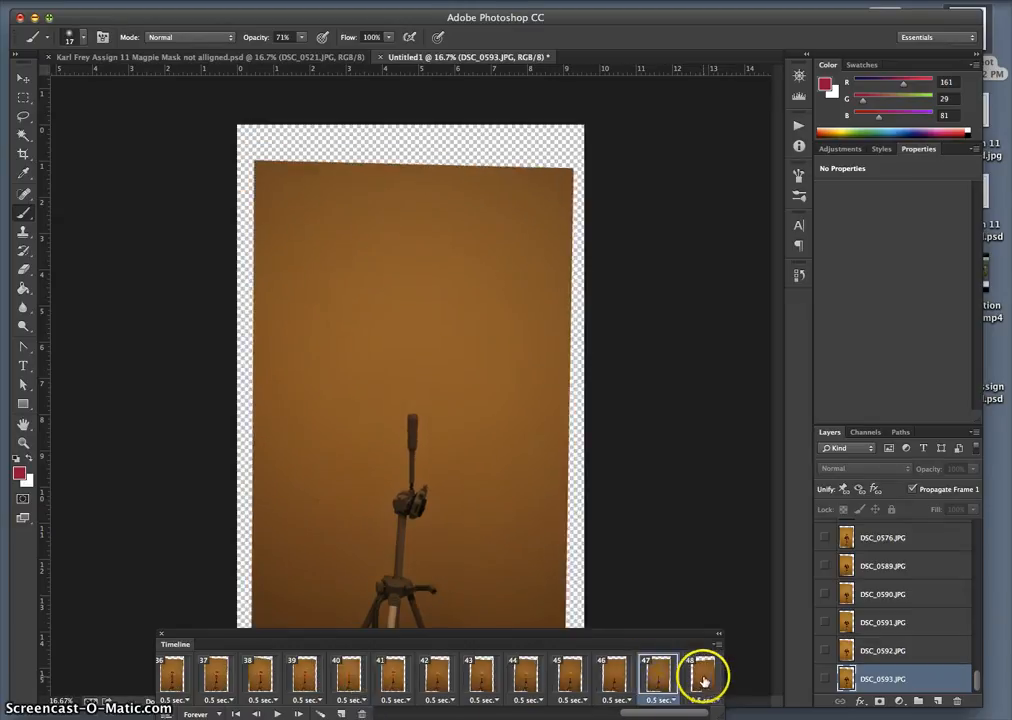
{"action": "left_click", "coordinate": [362, 713]}
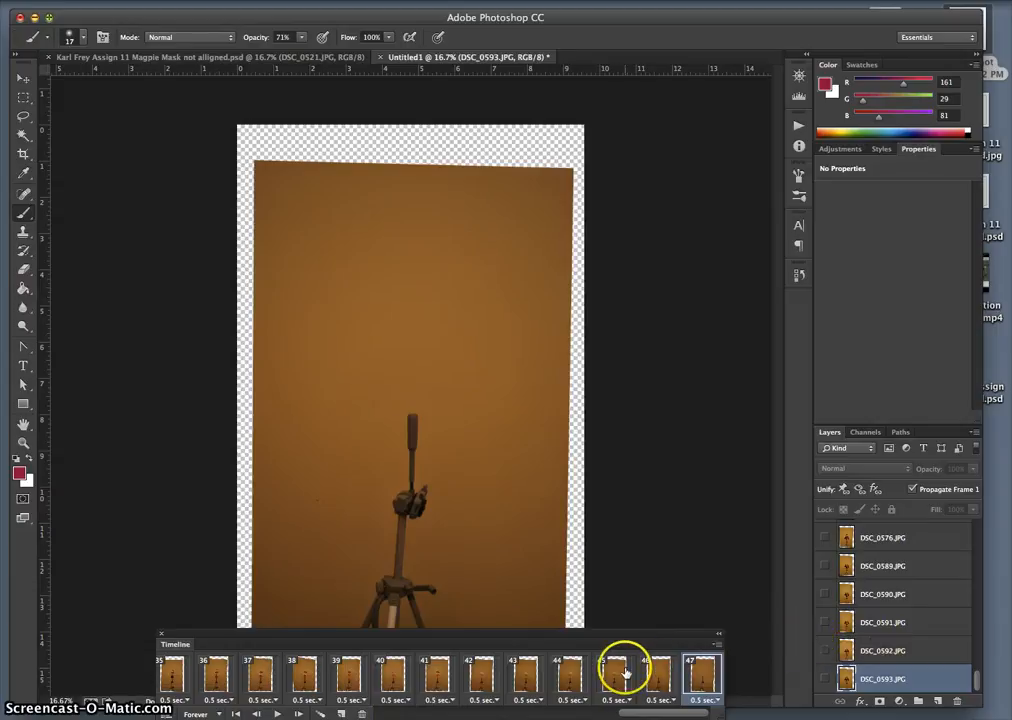
Step: Check frames 44 through 47 against the top of the layer stack to identify which photo layer each frame uses
{"action": "left_click", "coordinate": [625, 672]}
{"action": "left_click", "coordinate": [657, 675]}
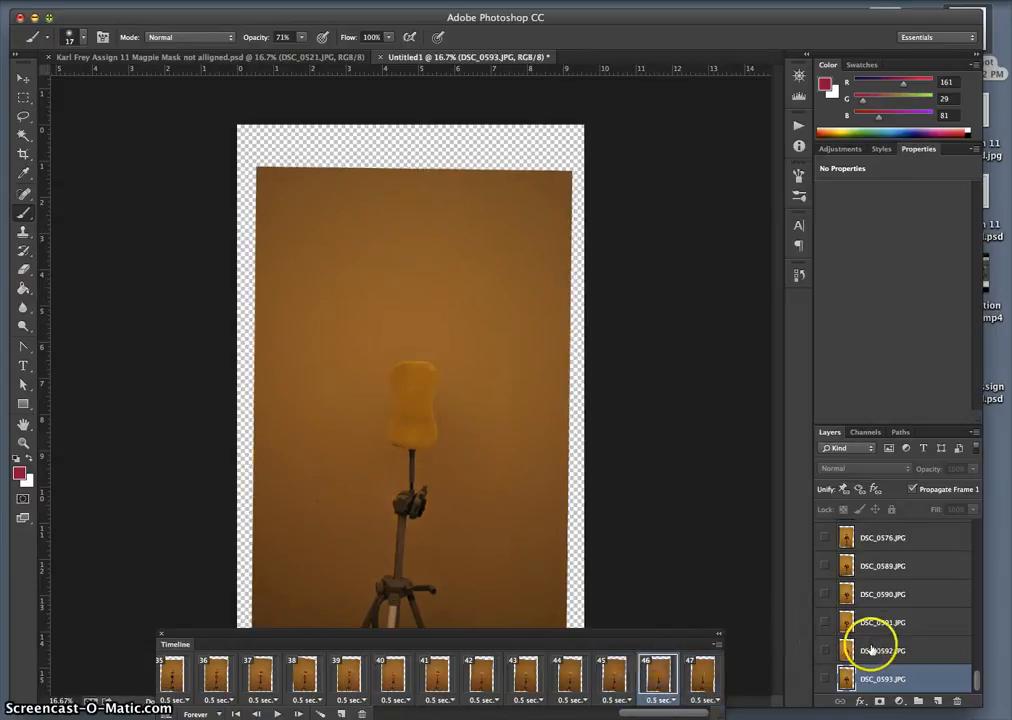
{"action": "scroll", "coordinate": [865, 640], "scroll_direction": "up", "scroll_amount": 15}
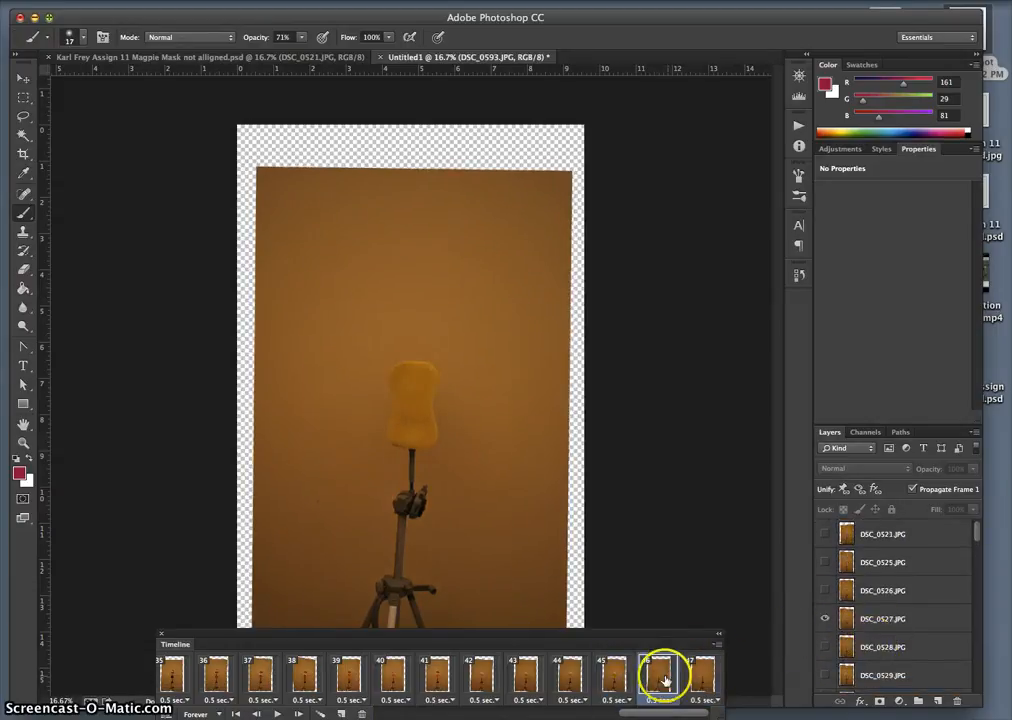
{"action": "left_click", "coordinate": [700, 674]}
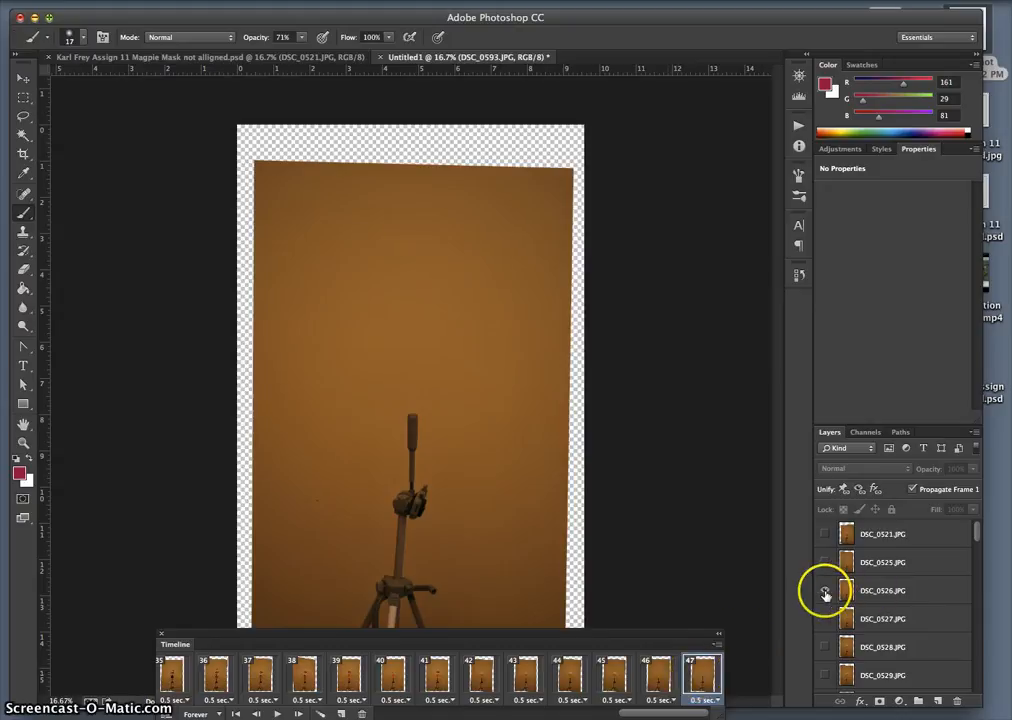
{"action": "left_click", "coordinate": [657, 676]}
{"action": "left_click", "coordinate": [614, 676]}
{"action": "left_click", "coordinate": [575, 678]}
{"action": "left_click", "coordinate": [614, 676]}
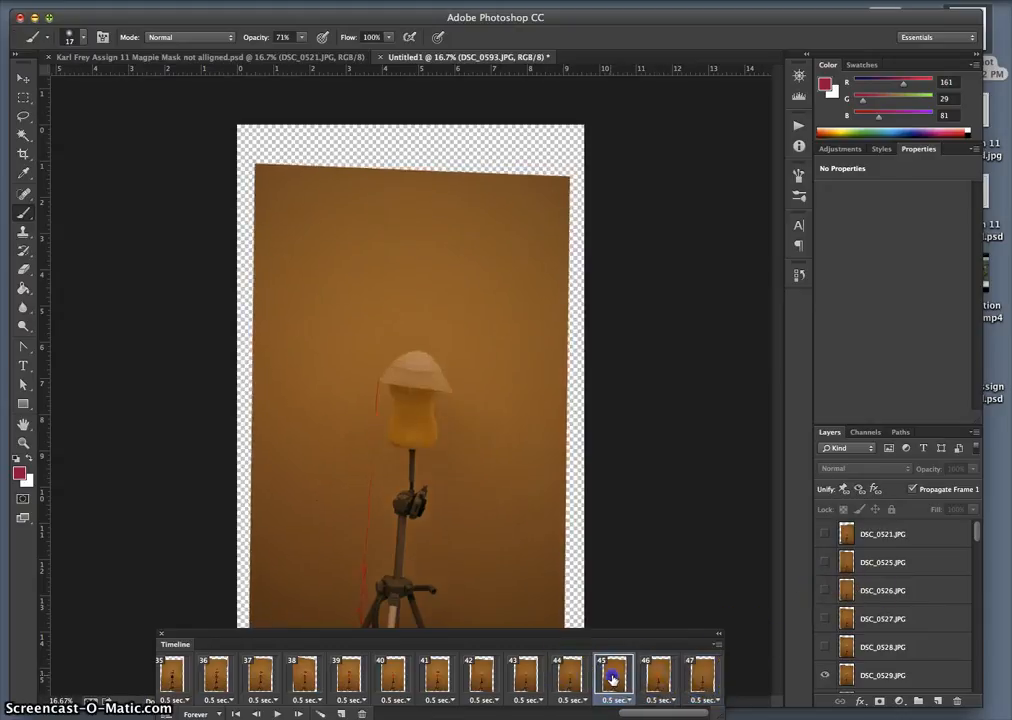
{"action": "left_click", "coordinate": [657, 676]}
{"action": "left_click", "coordinate": [700, 674]}
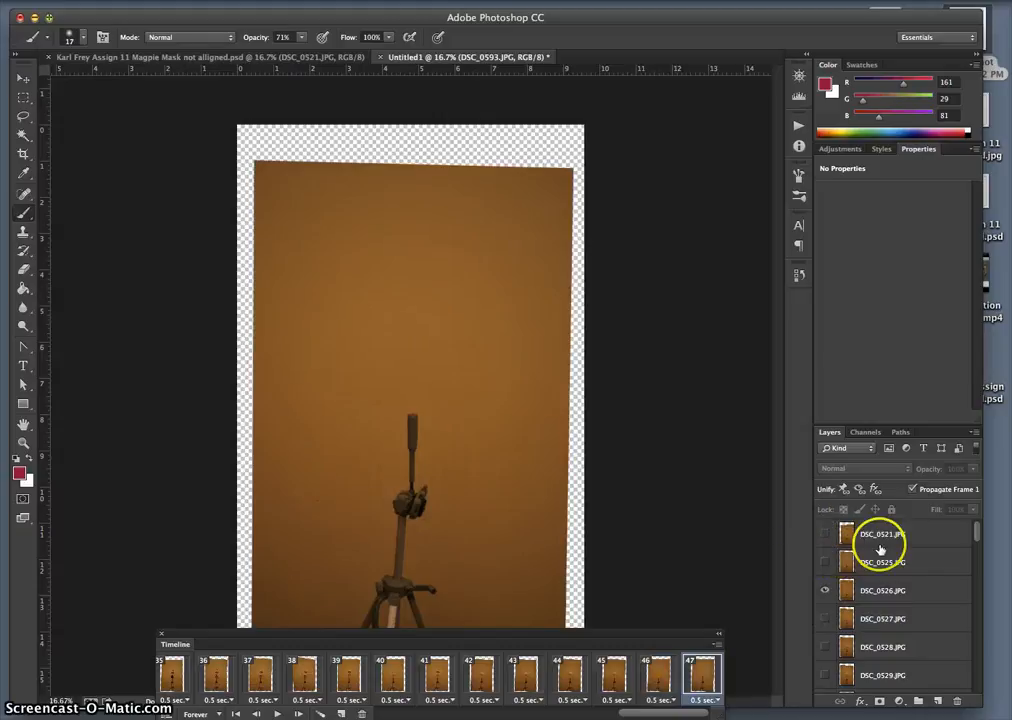
Step: Delete the unused layers DSC_0525.JPG and DSC_0521.JPG from the layer stack
{"action": "left_click", "coordinate": [890, 563]}
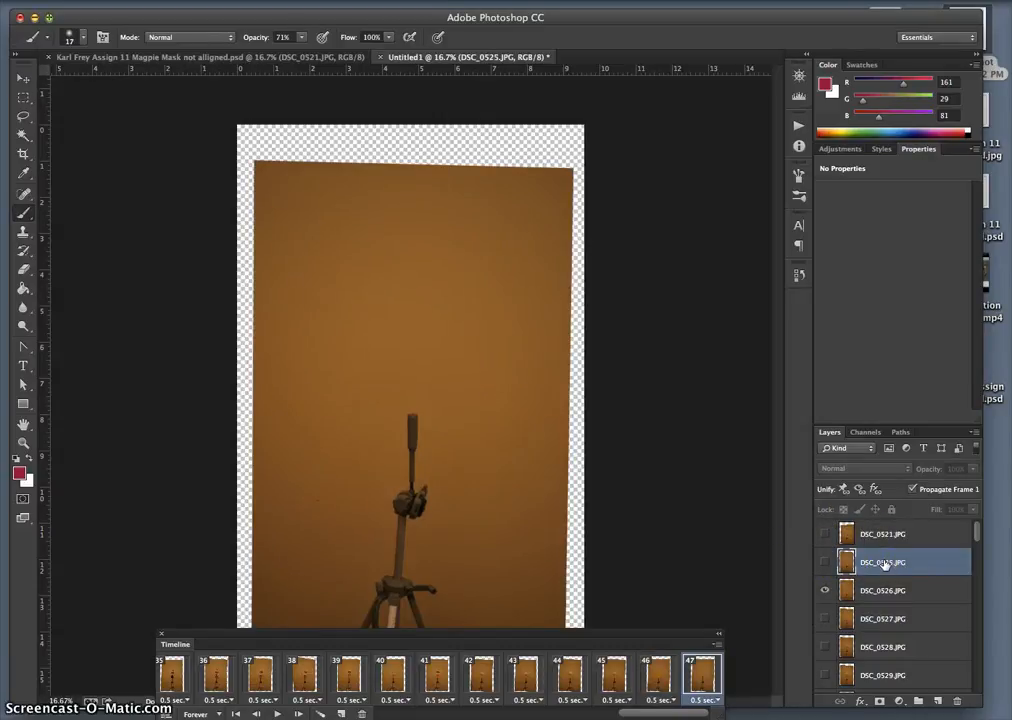
{"action": "key", "text": "Delete"}
{"action": "left_click", "coordinate": [875, 537]}
{"action": "key", "text": "Delete"}
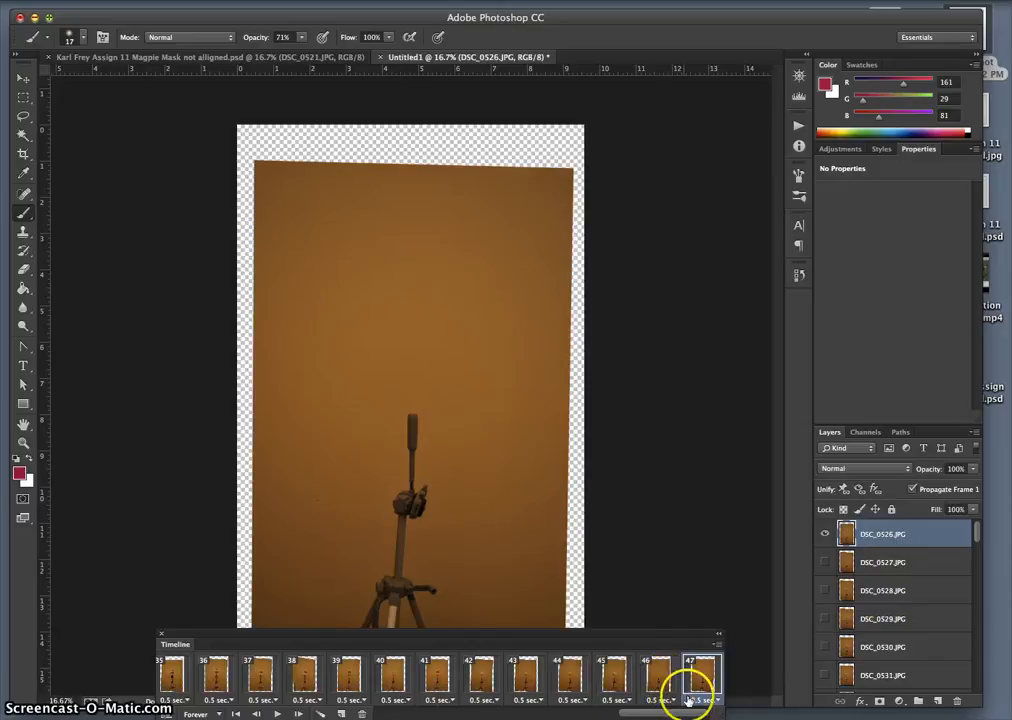
Step: Play the animation, stop it and compare frames 30 through 33 for a shot that does not fit the sequence
{"action": "left_click", "coordinate": [277, 714]}
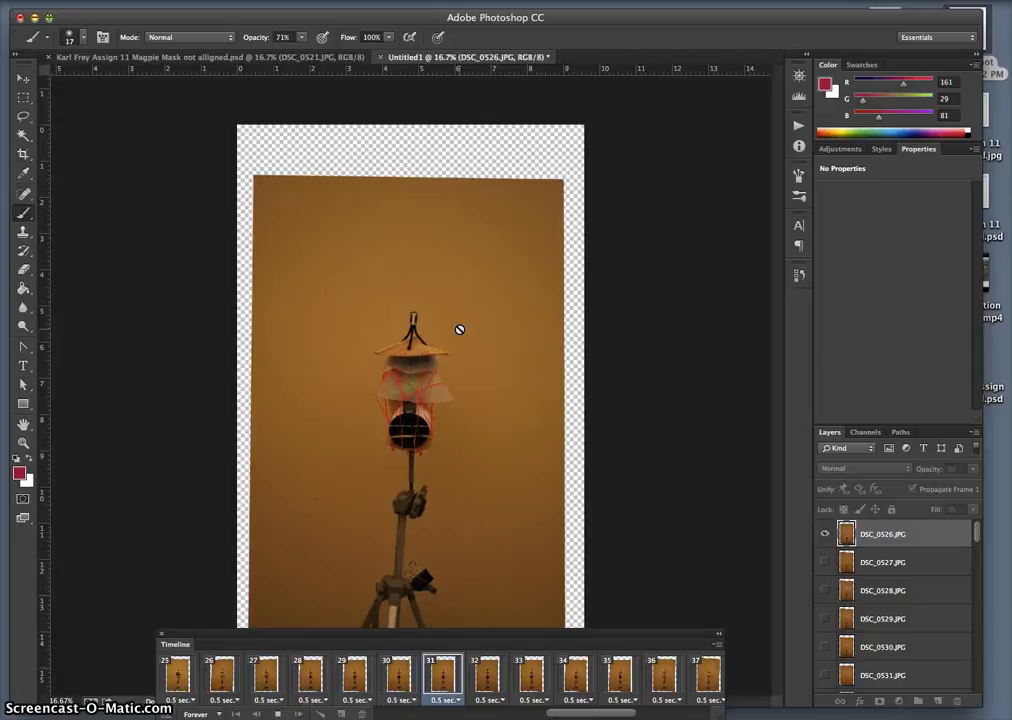
{"action": "left_click", "coordinate": [440, 323]}
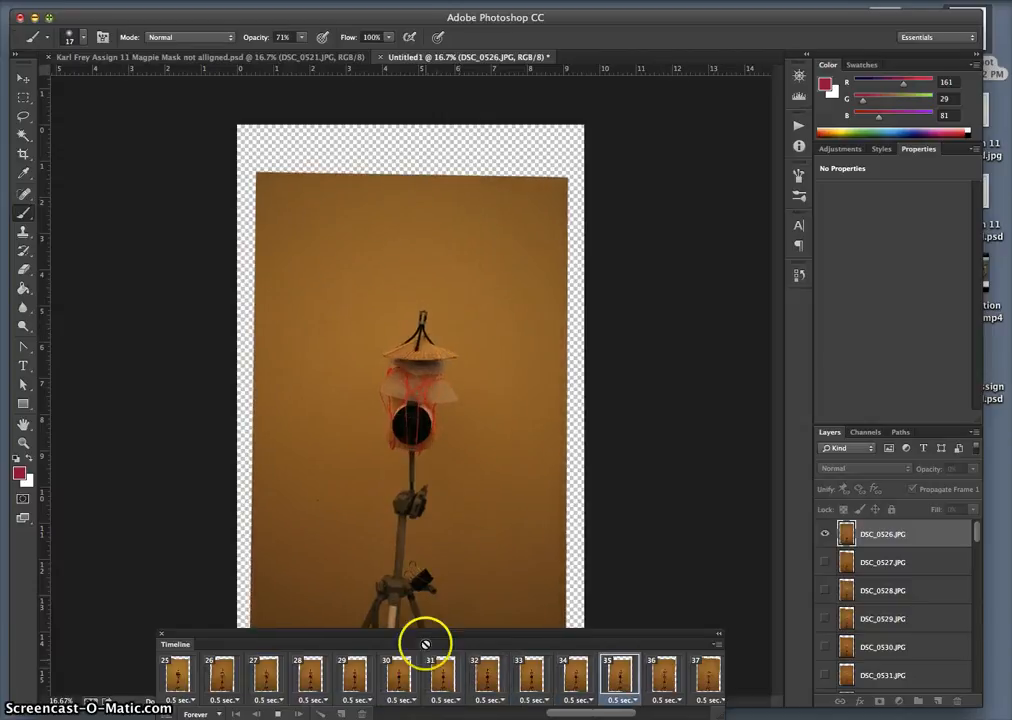
{"action": "left_click", "coordinate": [397, 683]}
{"action": "left_click", "coordinate": [438, 683]}
{"action": "left_click", "coordinate": [473, 681]}
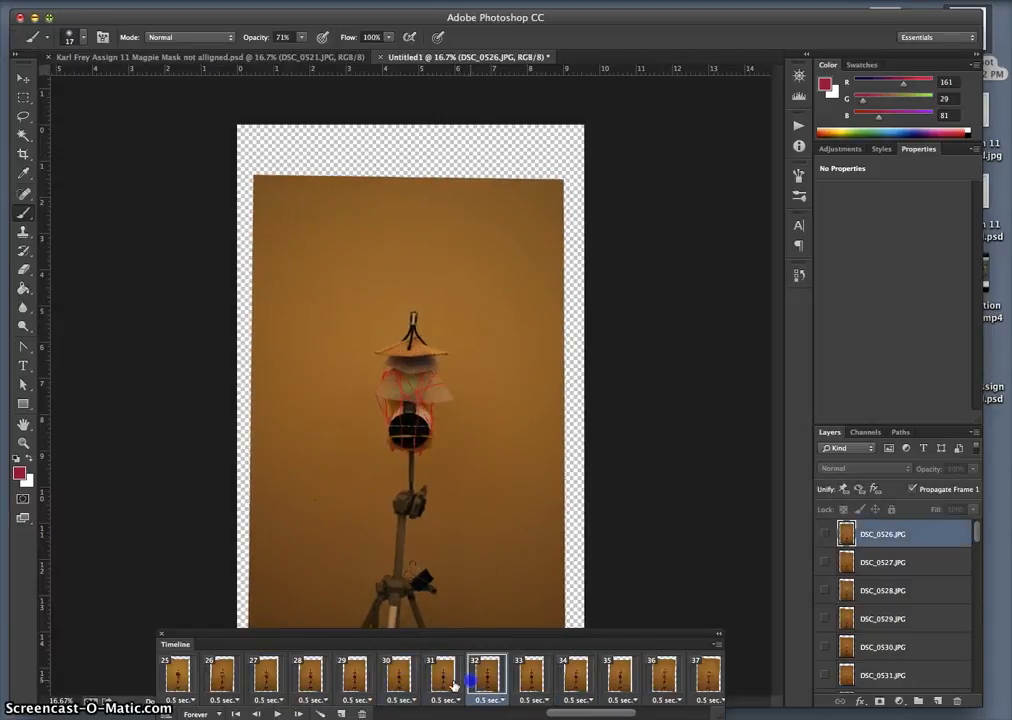
{"action": "left_click", "coordinate": [518, 678]}
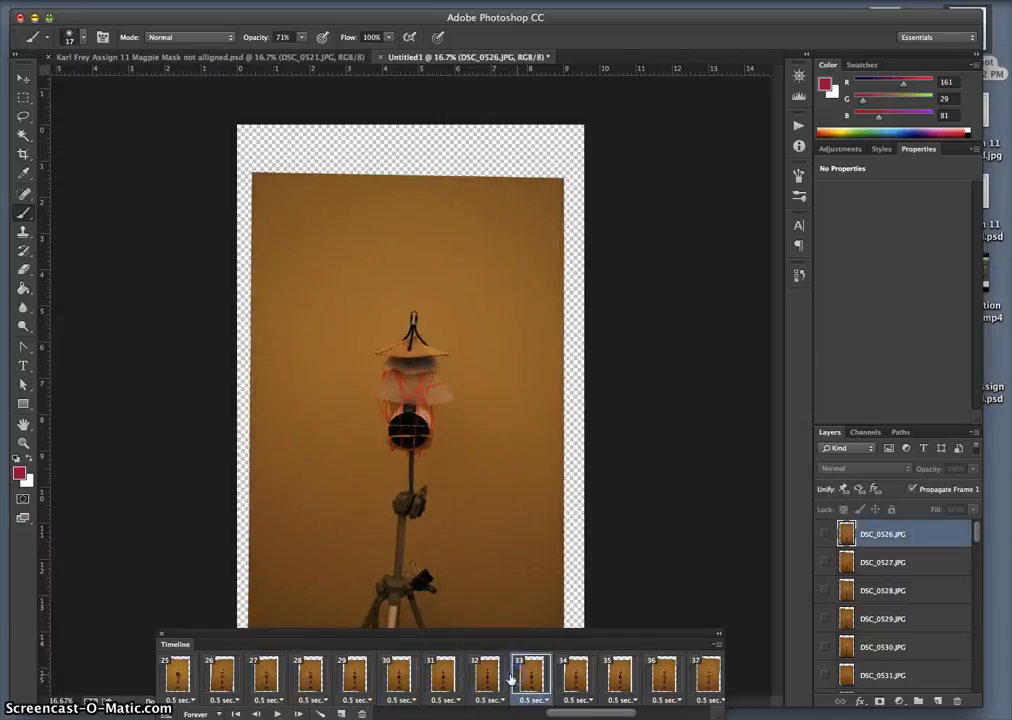
{"action": "left_click", "coordinate": [443, 683]}
{"action": "left_click", "coordinate": [487, 681]}
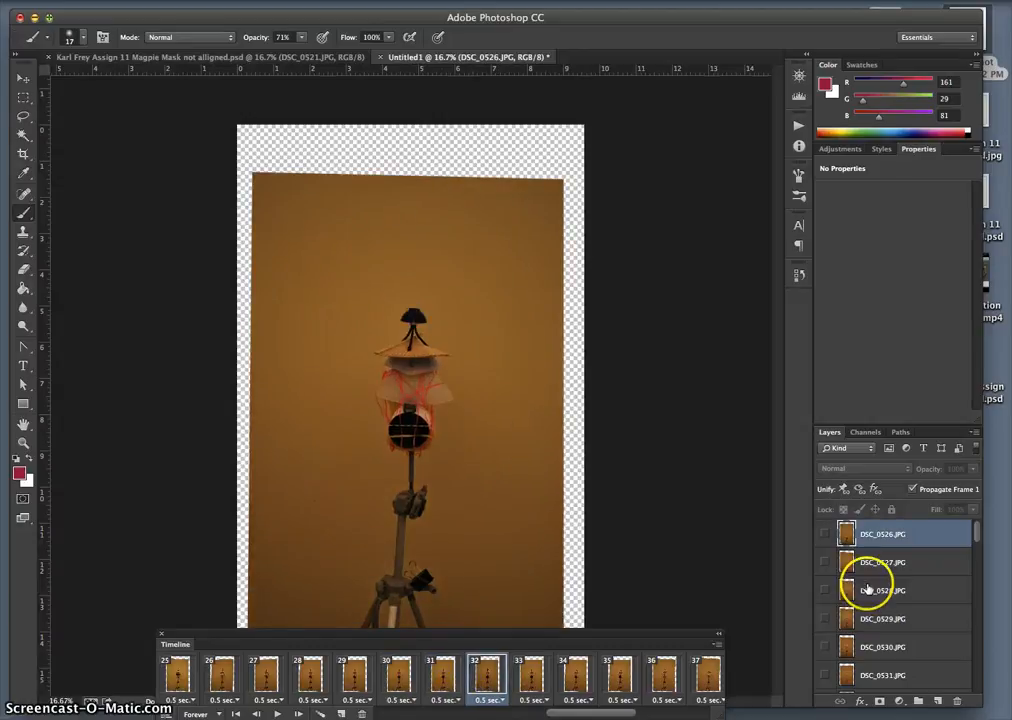
Step: Locate the visible DSC_0541.JPG layer of frame 32 and delete that frame from the animation
{"action": "scroll", "coordinate": [865, 590], "scroll_direction": "down", "scroll_amount": 5}
{"action": "scroll", "coordinate": [868, 590], "scroll_direction": "up", "scroll_amount": 3}
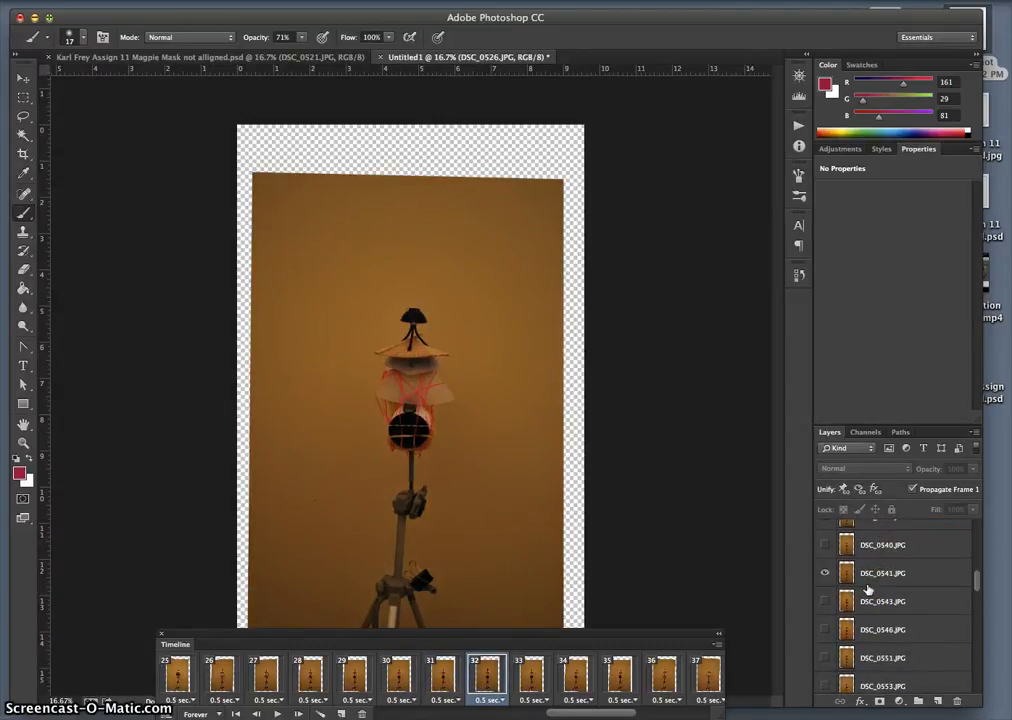
{"action": "left_click", "coordinate": [876, 576]}
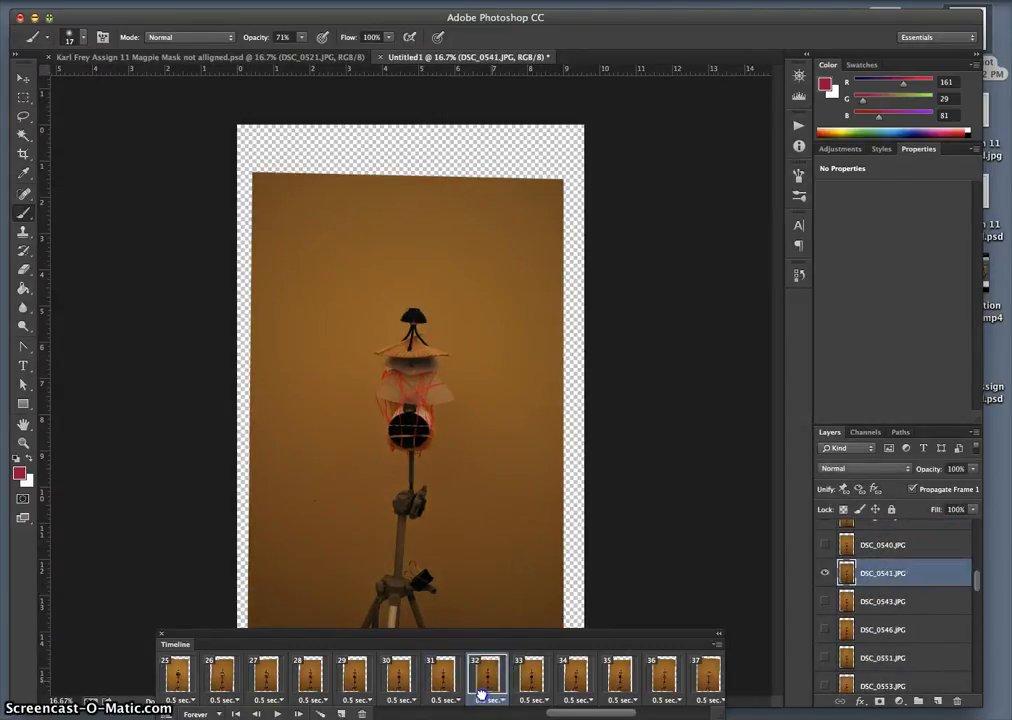
{"action": "left_click_drag", "start_coordinate": [392, 717], "coordinate": [361, 715]}
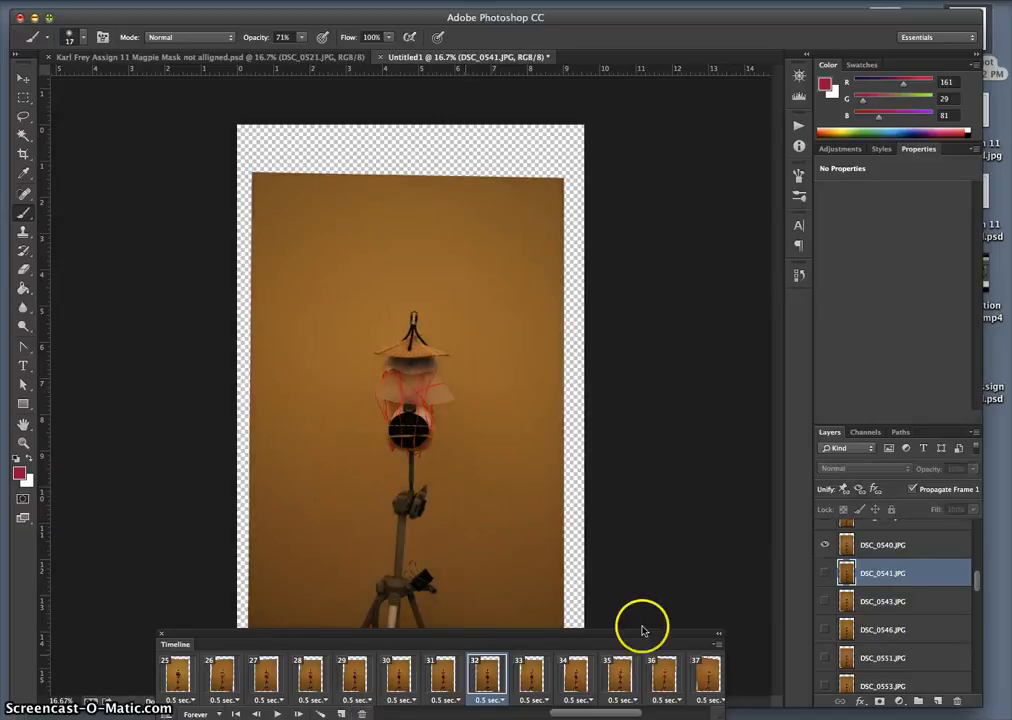
Step: Recheck frames 31 and 32, and delete the DSC_0541.JPG layer from the layer stack
{"action": "left_click", "coordinate": [442, 679]}
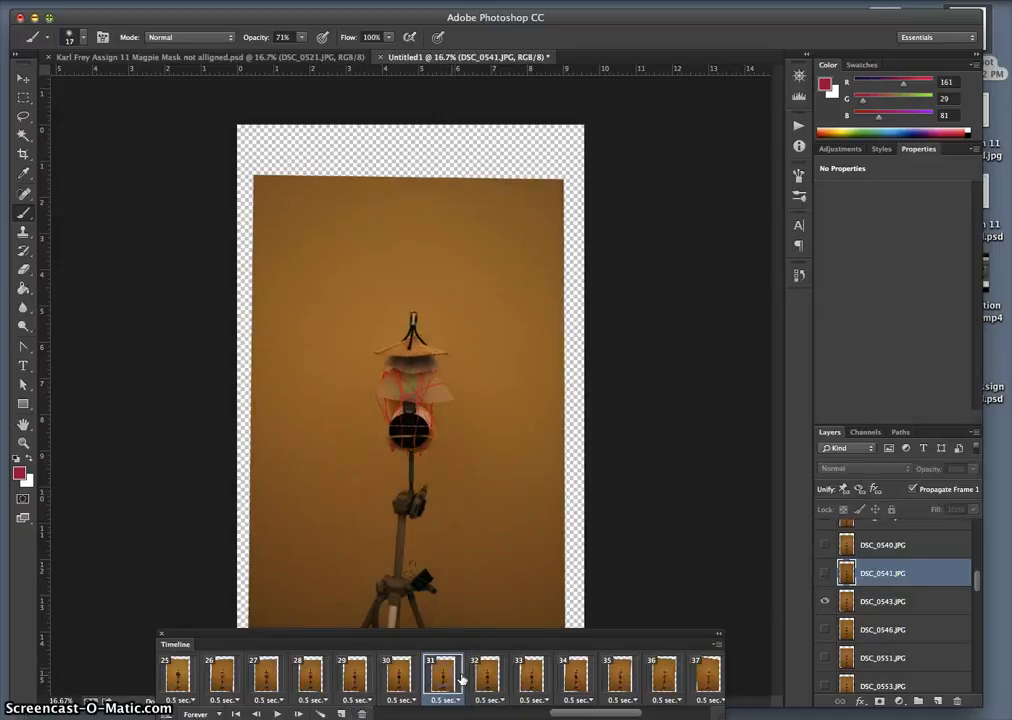
{"action": "left_click", "coordinate": [487, 679]}
{"action": "left_click", "coordinate": [878, 585]}
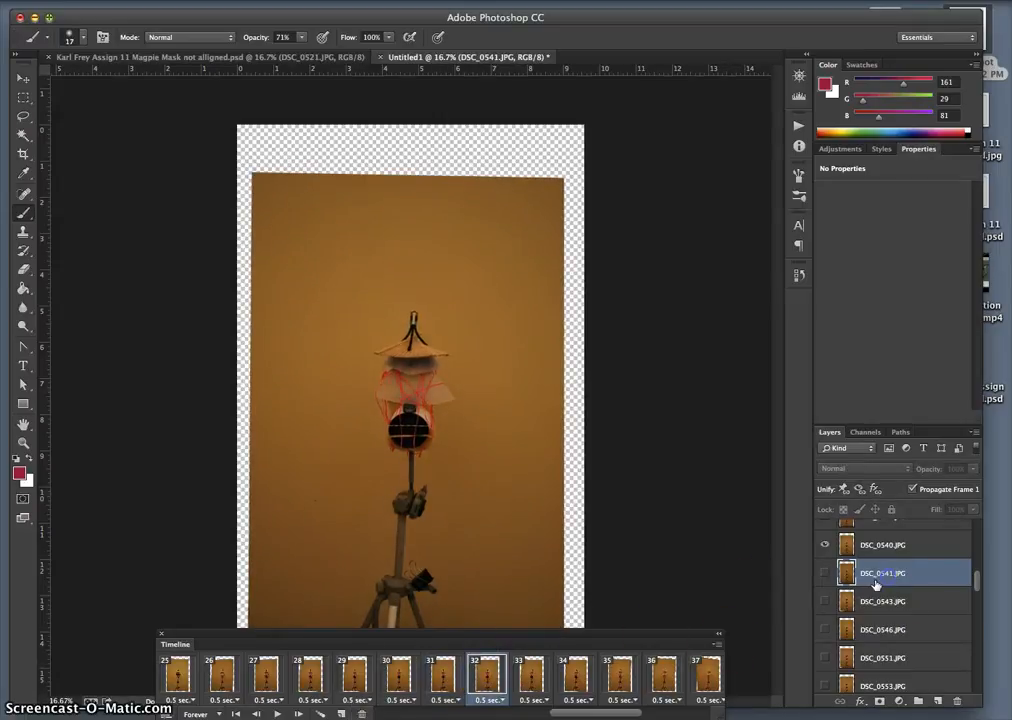
{"action": "key", "text": "Delete"}
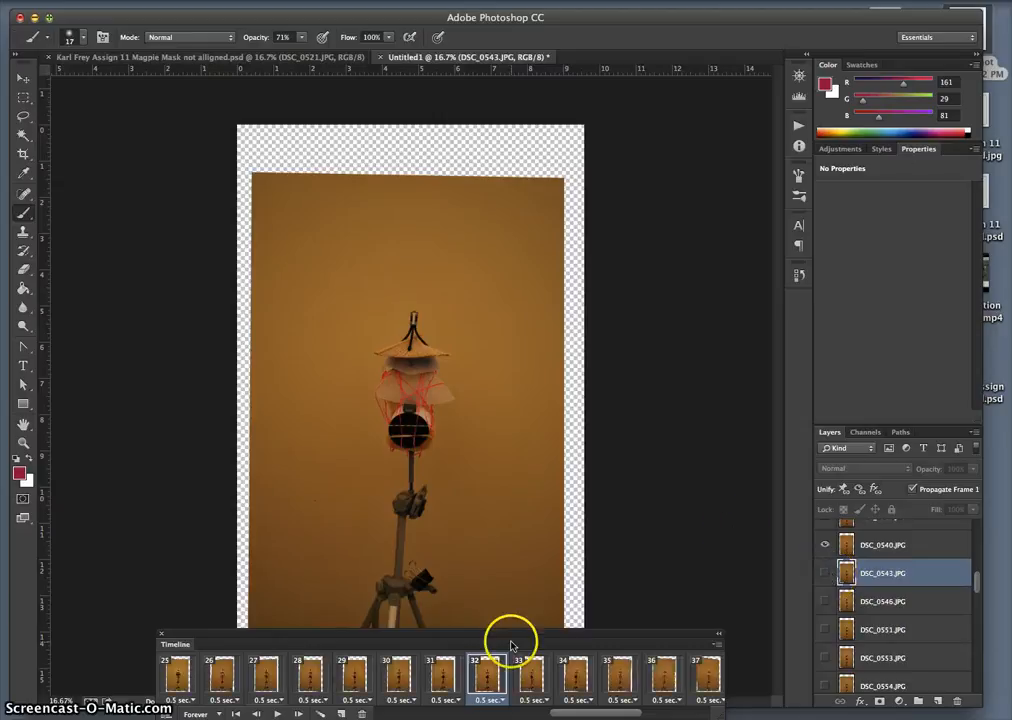
Step: Compare frames 31 and 32 once more, play the trimmed animation and stop the playback
{"action": "left_click", "coordinate": [444, 680]}
{"action": "left_click", "coordinate": [490, 680]}
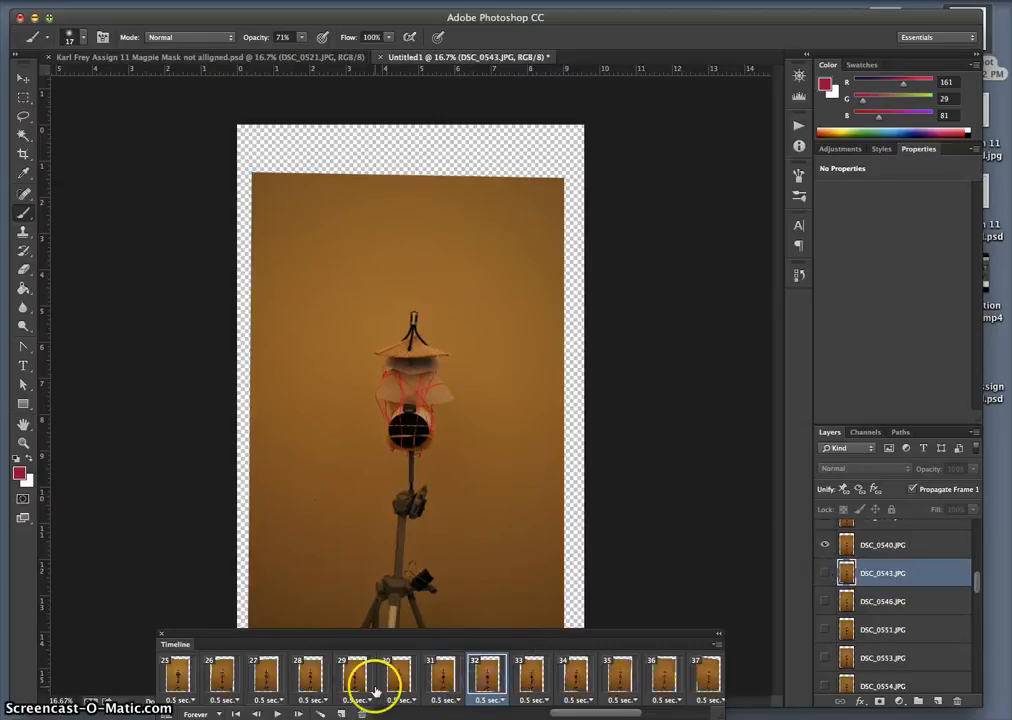
{"action": "left_click", "coordinate": [279, 713]}
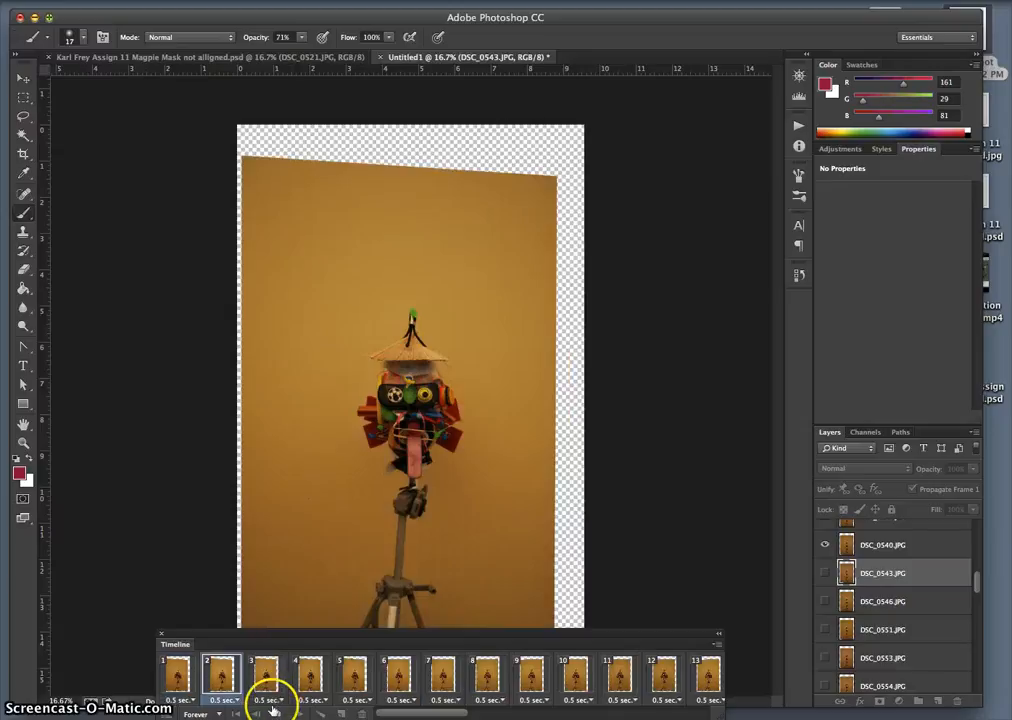
{"action": "left_click", "coordinate": [275, 711]}
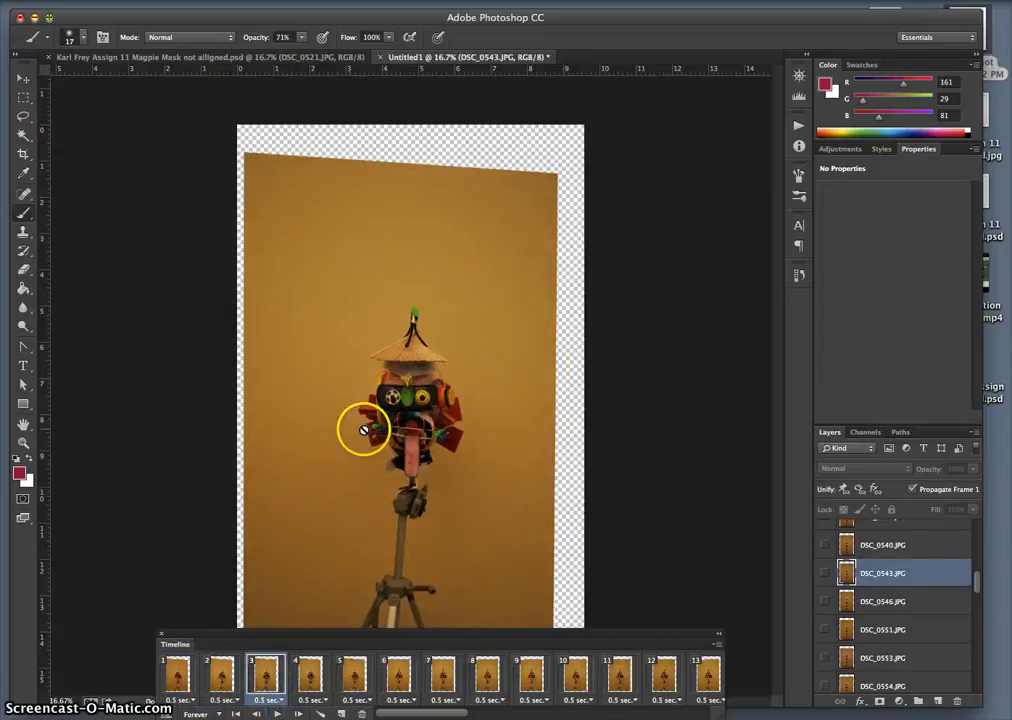
Step: Select all animation frames from 1 to 46 and reverse their order
{"action": "left_click", "coordinate": [176, 673]}
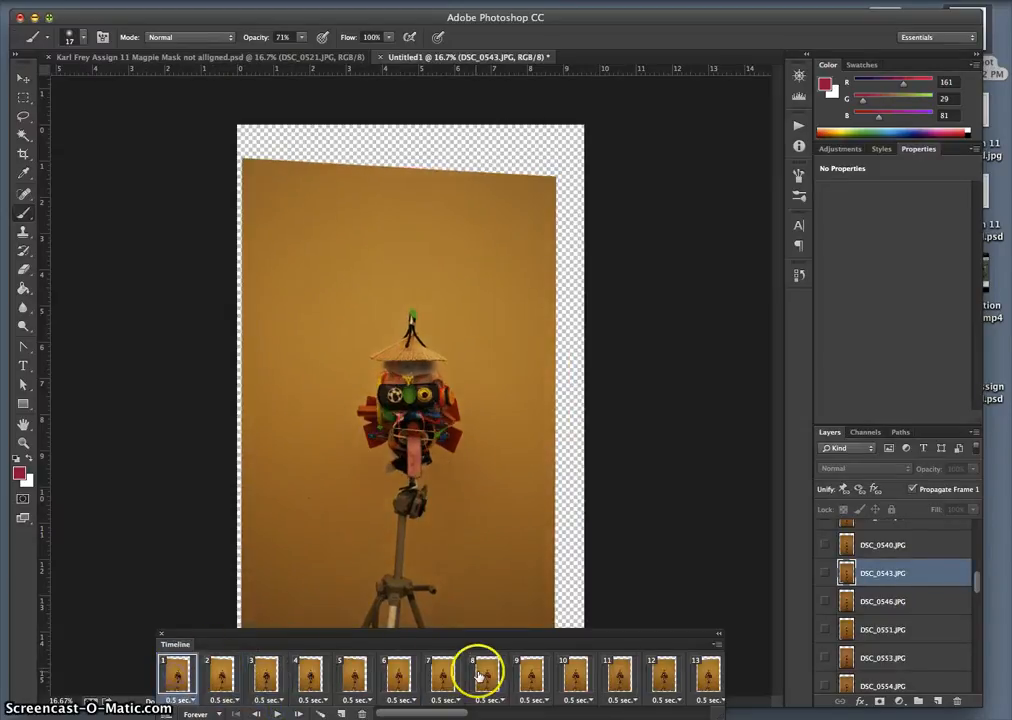
{"action": "scroll", "coordinate": [478, 677], "scroll_direction": "right", "scroll_amount": 15}
{"action": "left_click", "coordinate": [698, 679], "text": "shift"}
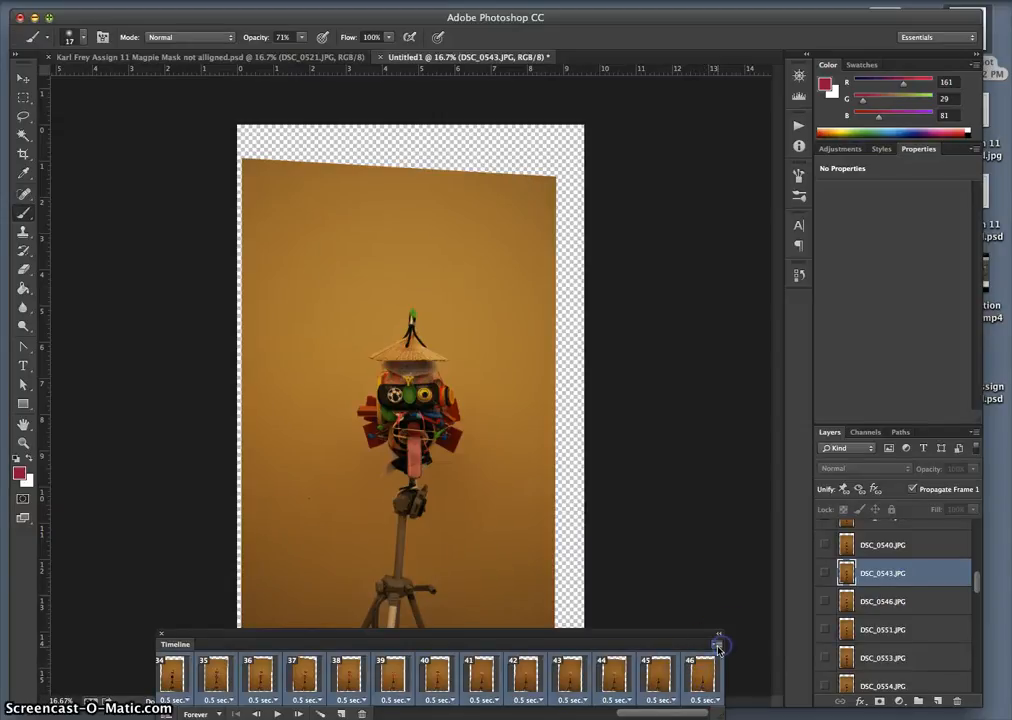
{"action": "left_click", "coordinate": [719, 649]}
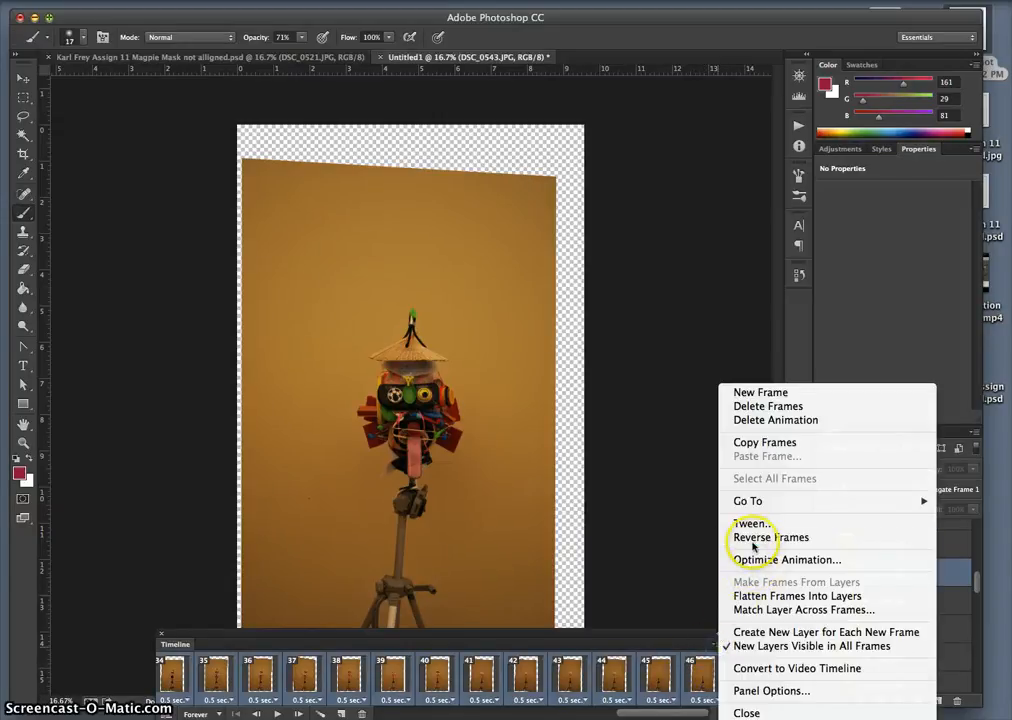
{"action": "left_click", "coordinate": [752, 538]}
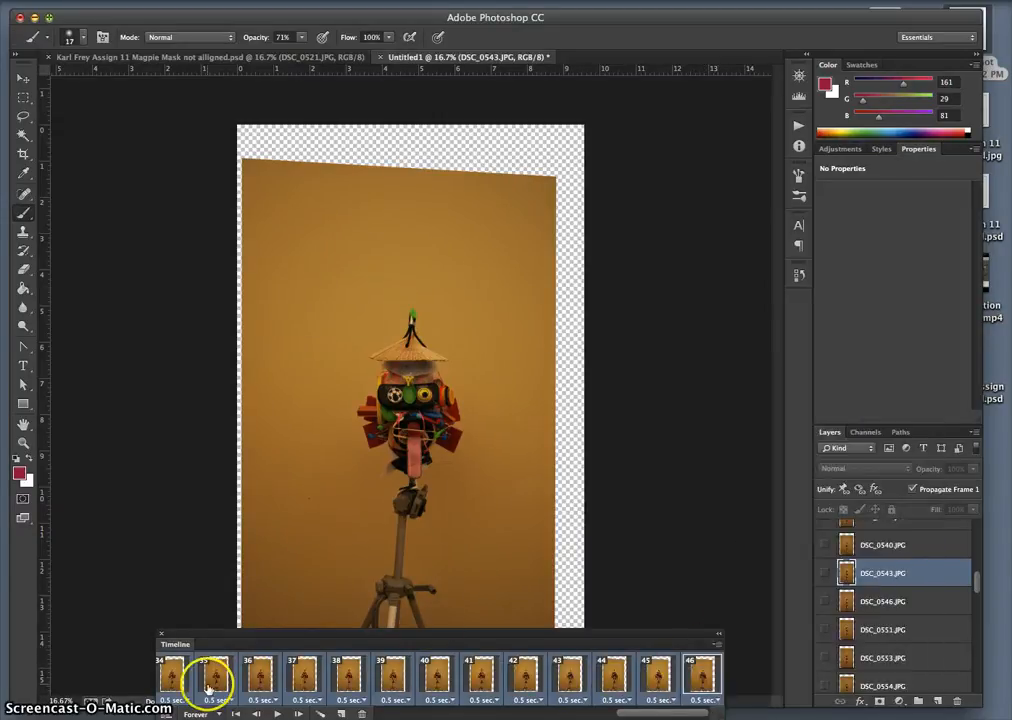
Step: Play the reversed animation from frame 1, and end on the last frame, 46
{"action": "scroll", "coordinate": [523, 671], "scroll_direction": "left", "scroll_amount": 5}
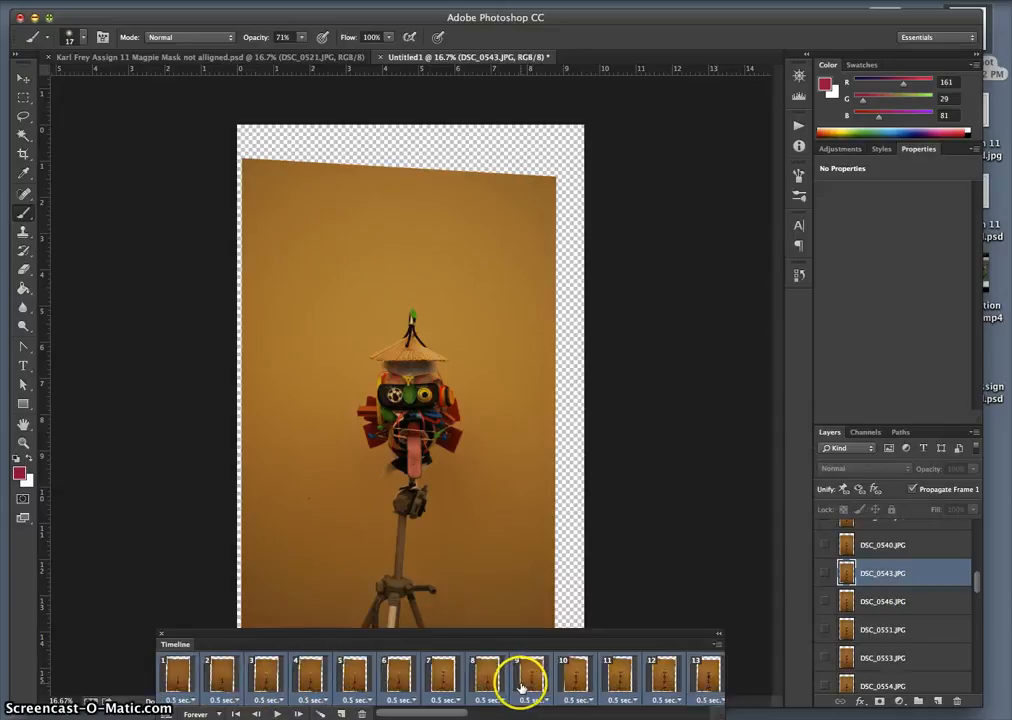
{"action": "left_click", "coordinate": [170, 678]}
{"action": "left_click", "coordinate": [278, 712]}
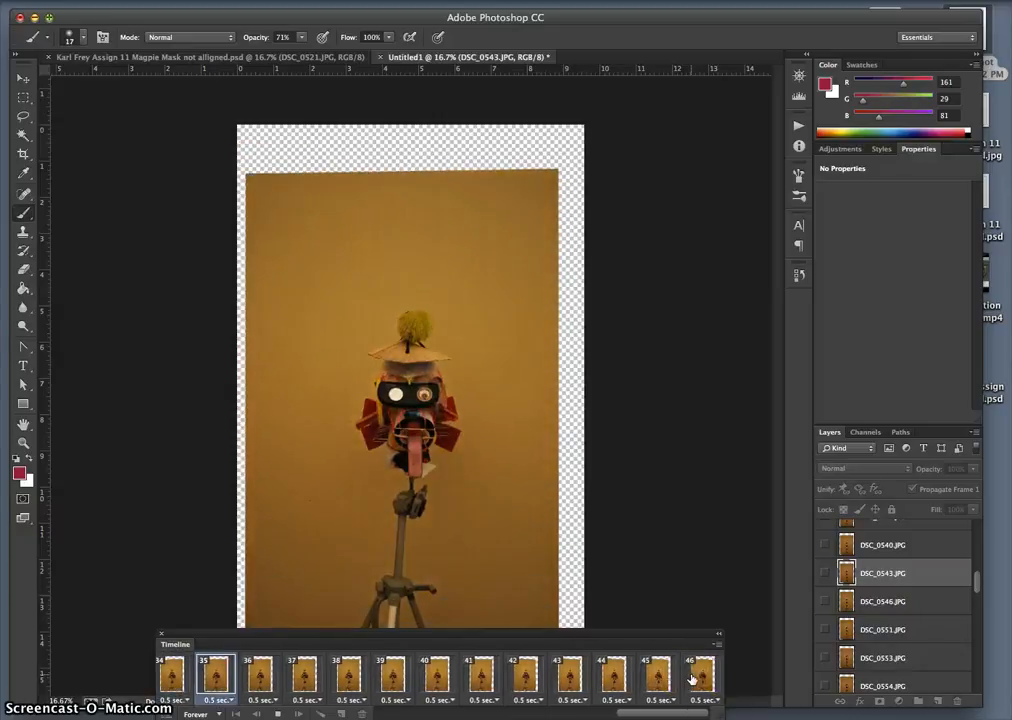
{"action": "left_click", "coordinate": [690, 678]}
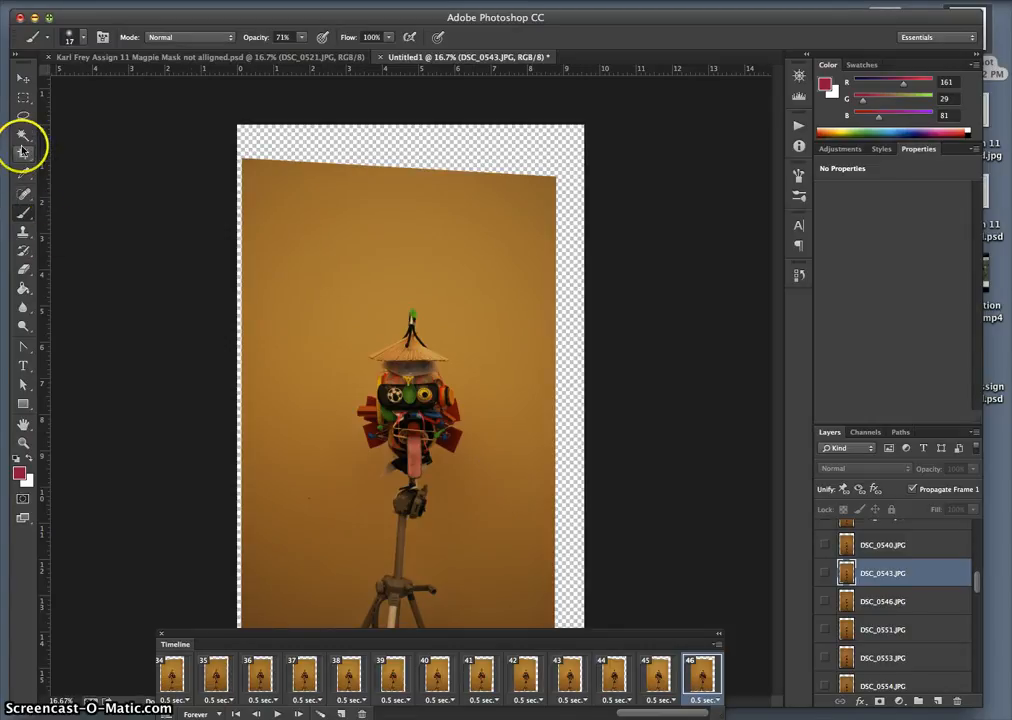
Step: Add a new empty layer above DSC_0526.JPG at the top of the layer stack
{"action": "scroll", "coordinate": [926, 610], "scroll_direction": "up", "scroll_amount": 5}
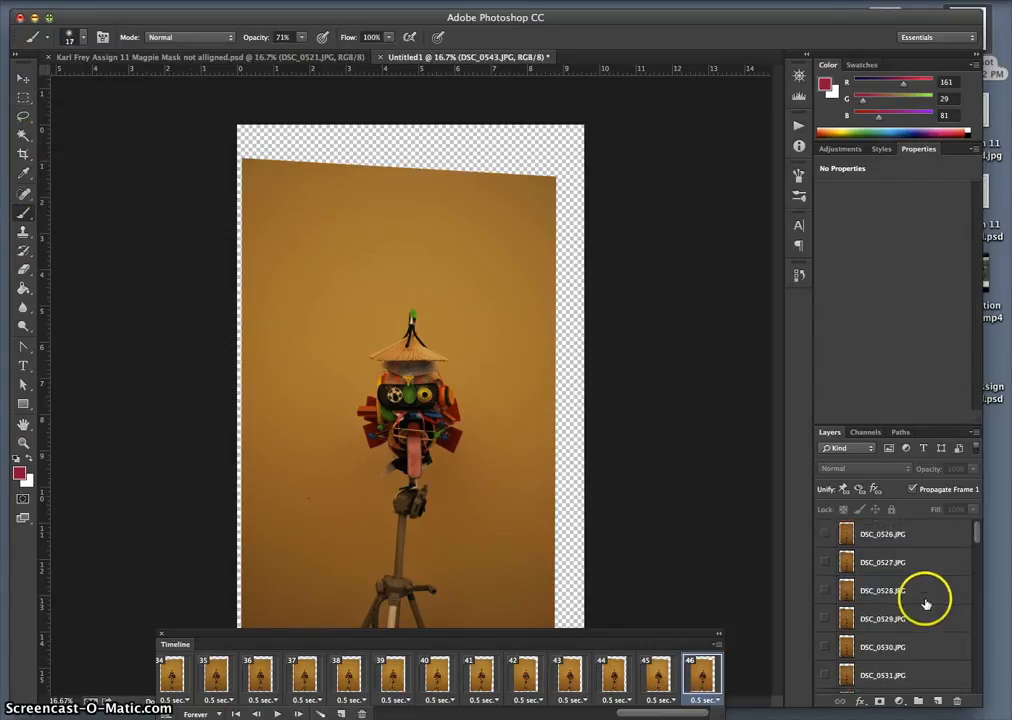
{"action": "left_click", "coordinate": [918, 537]}
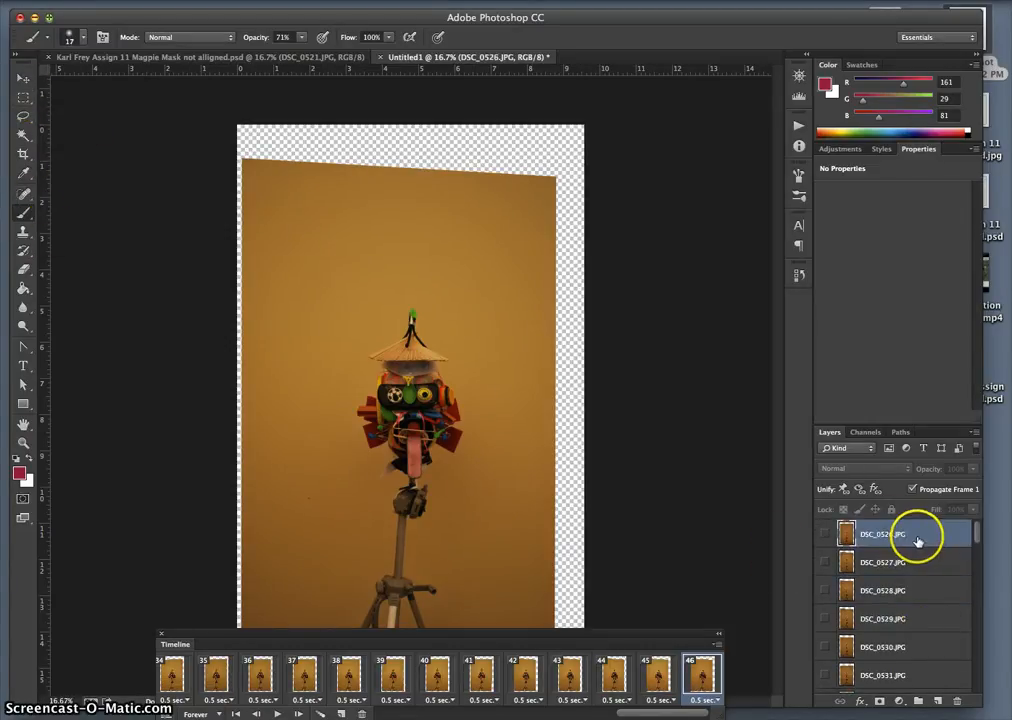
{"action": "left_click", "coordinate": [940, 703]}
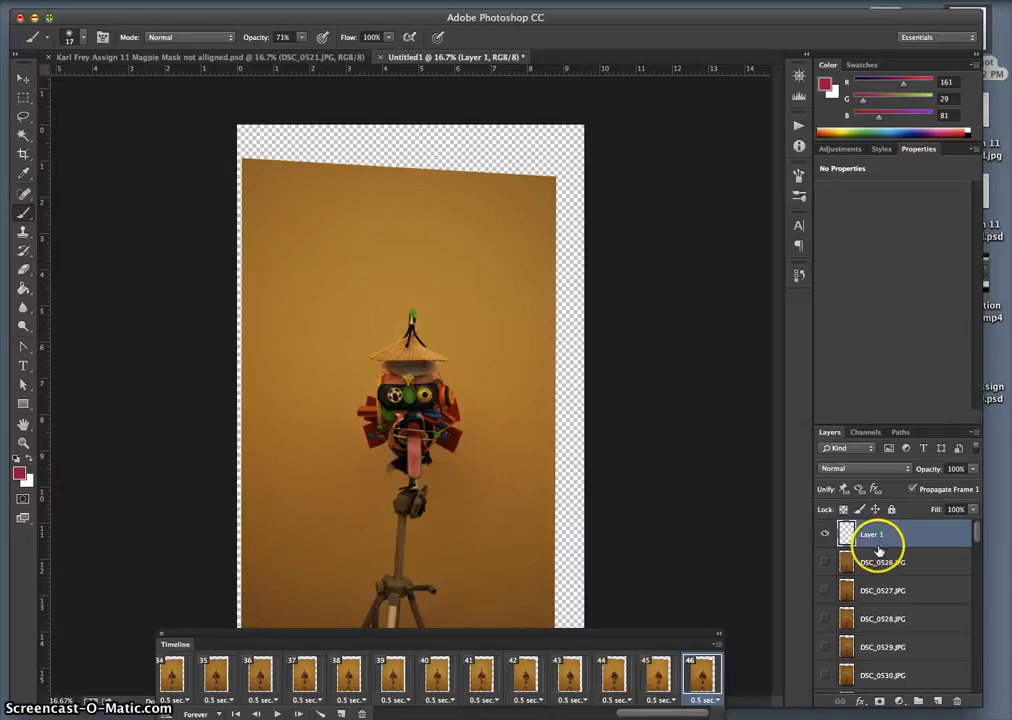
Step: Try square marquee selections of about 5.5 in around the mask
{"action": "left_click", "coordinate": [21, 98]}
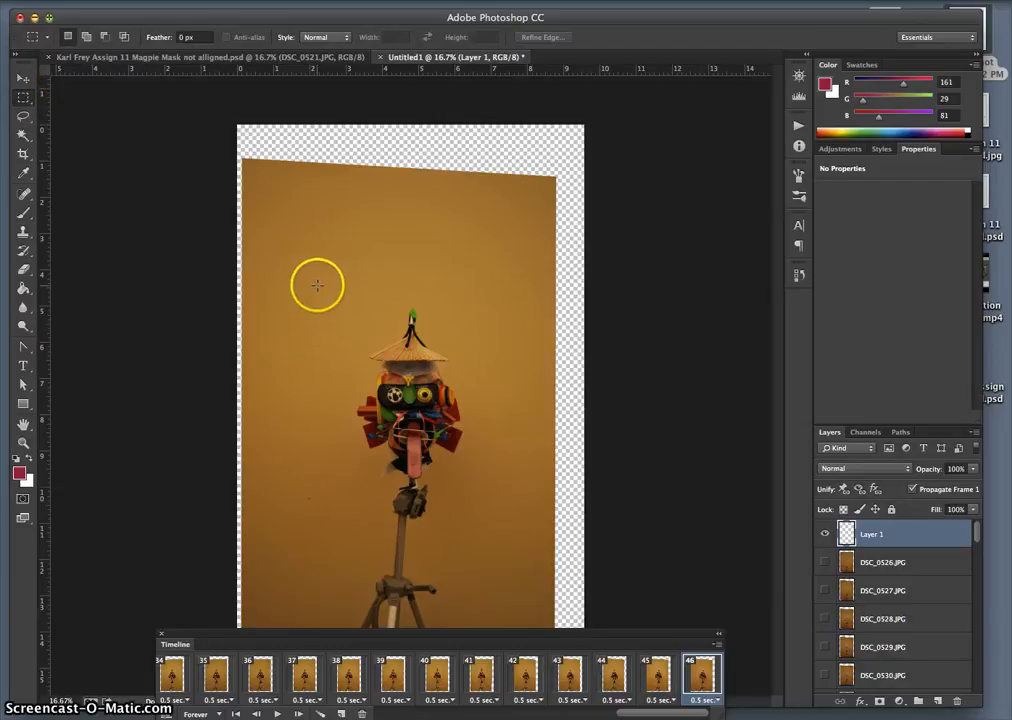
{"action": "left_click_drag", "start_coordinate": [315, 288], "coordinate": [517, 541]}
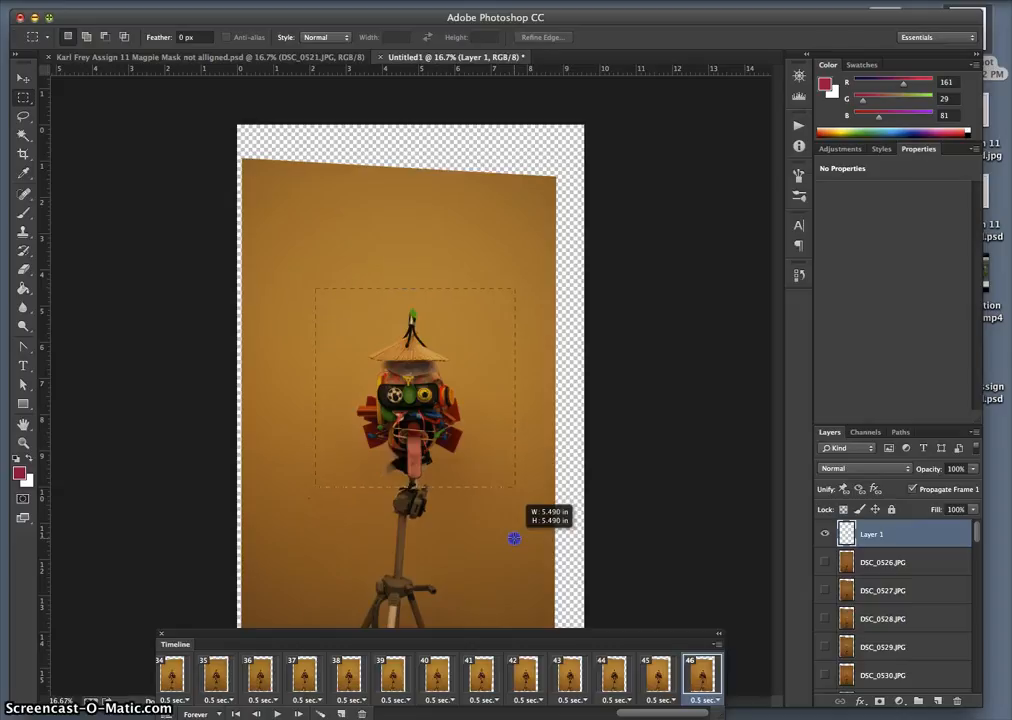
{"action": "left_click_drag", "start_coordinate": [516, 542], "coordinate": [515, 542]}
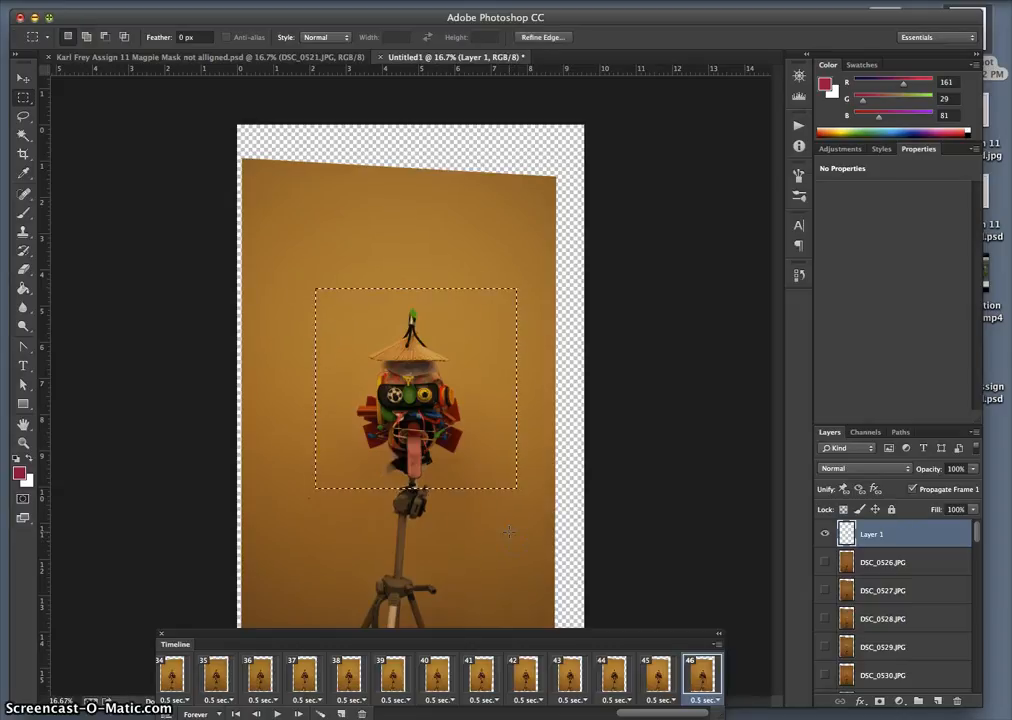
{"action": "left_click", "coordinate": [492, 316]}
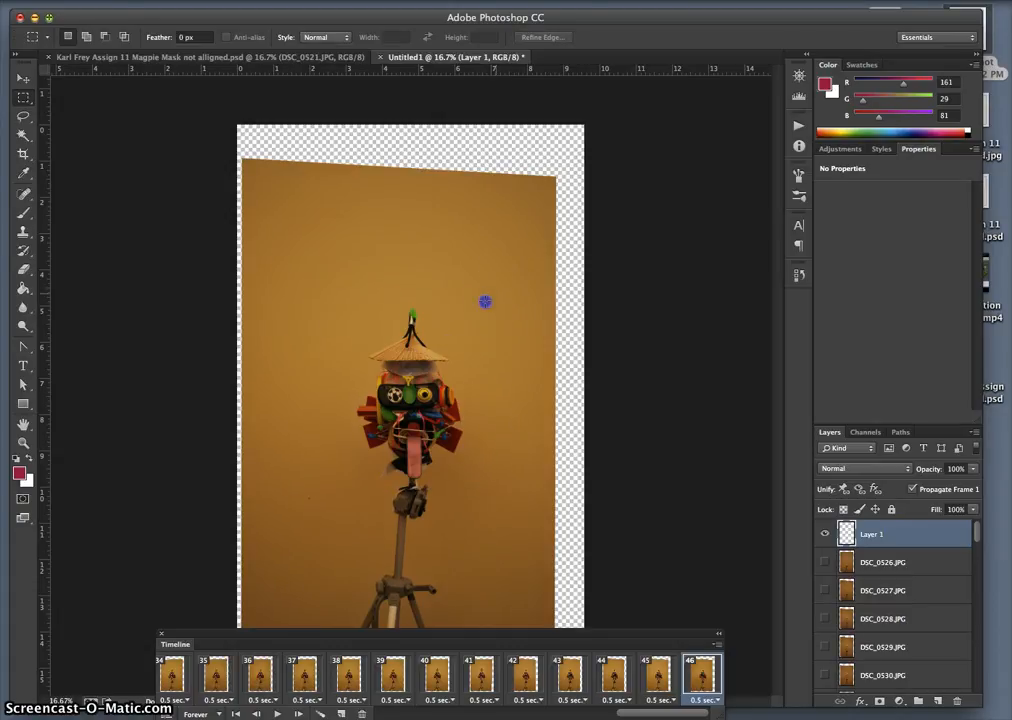
{"action": "left_click_drag", "start_coordinate": [496, 294], "coordinate": [317, 491]}
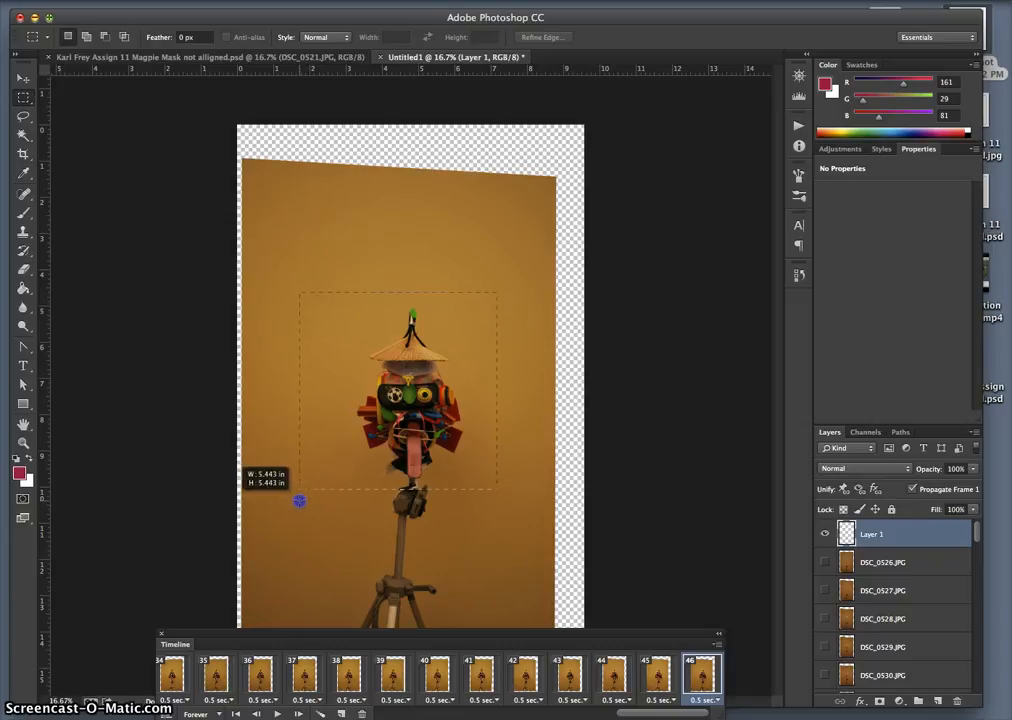
{"action": "left_click_drag", "start_coordinate": [300, 500], "coordinate": [300, 498]}
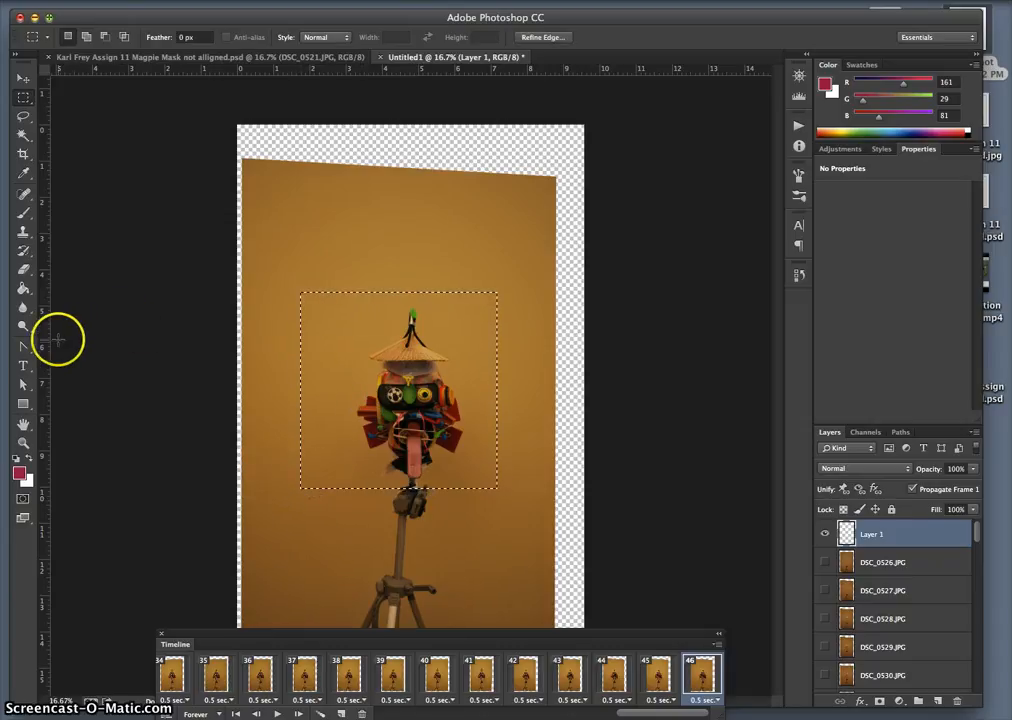
Step: Place a vertical guide at about 2.3 in and a horizontal guide at about 4.5 in, and select a square around the mask from their intersection
{"action": "left_click_drag", "start_coordinate": [46, 343], "coordinate": [320, 365]}
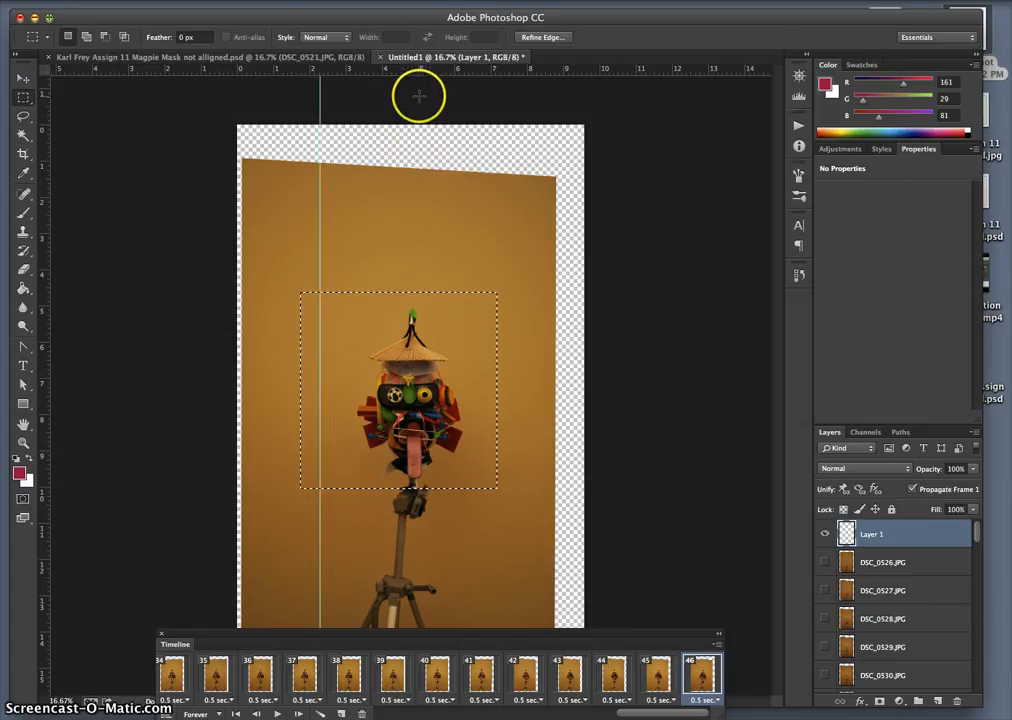
{"action": "left_click_drag", "start_coordinate": [409, 66], "coordinate": [422, 287]}
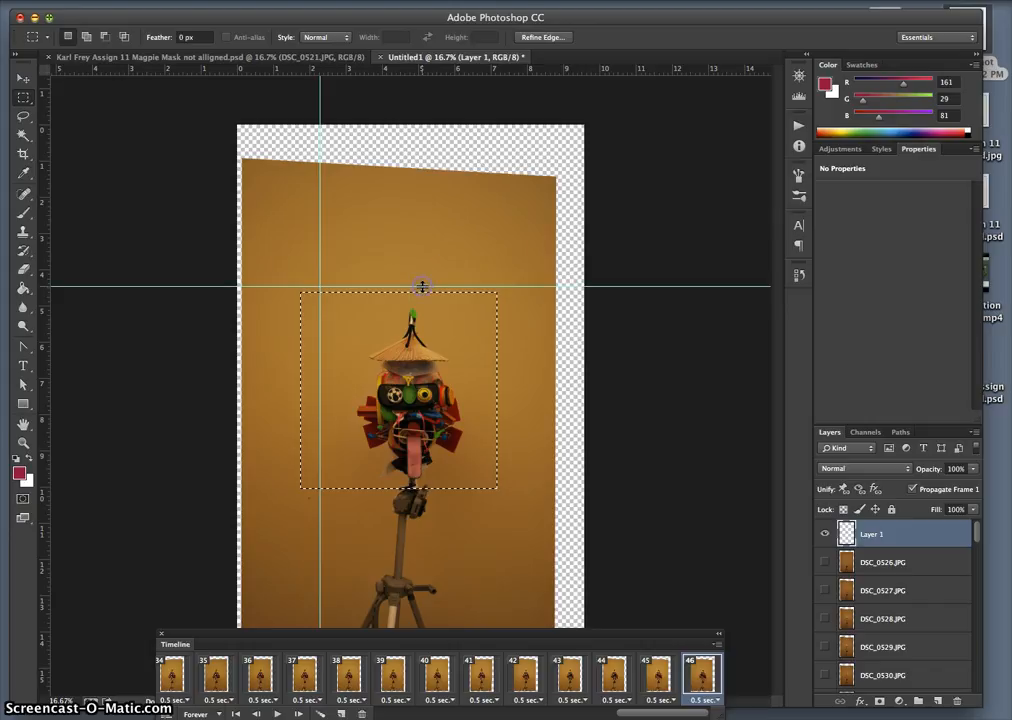
{"action": "left_click", "coordinate": [227, 234]}
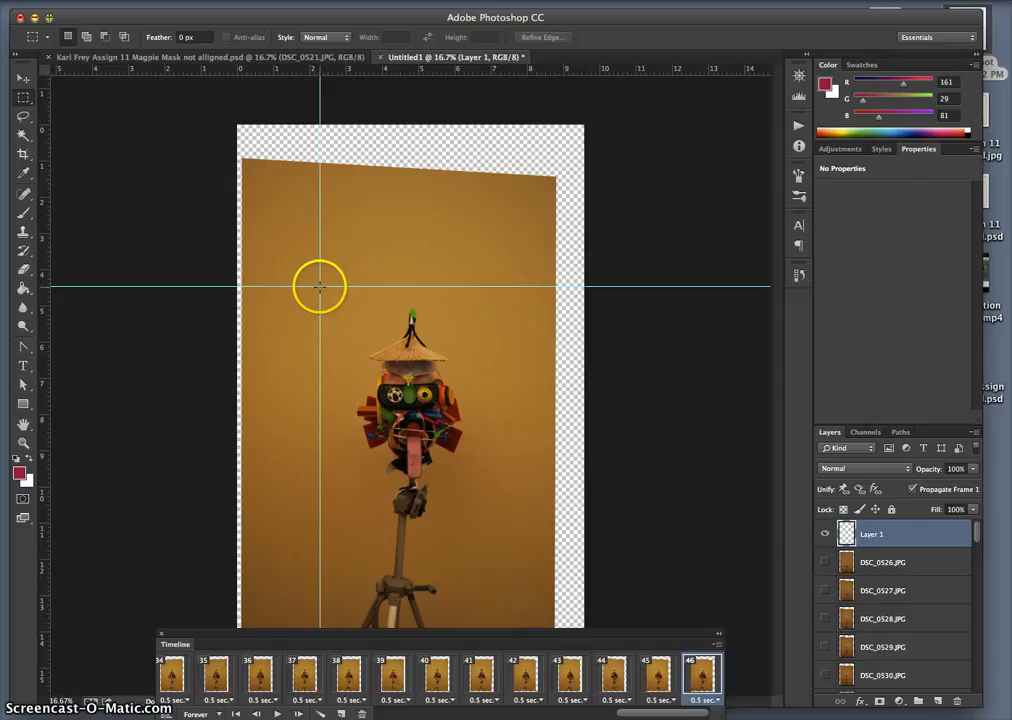
{"action": "left_click_drag", "start_coordinate": [319, 287], "coordinate": [521, 532]}
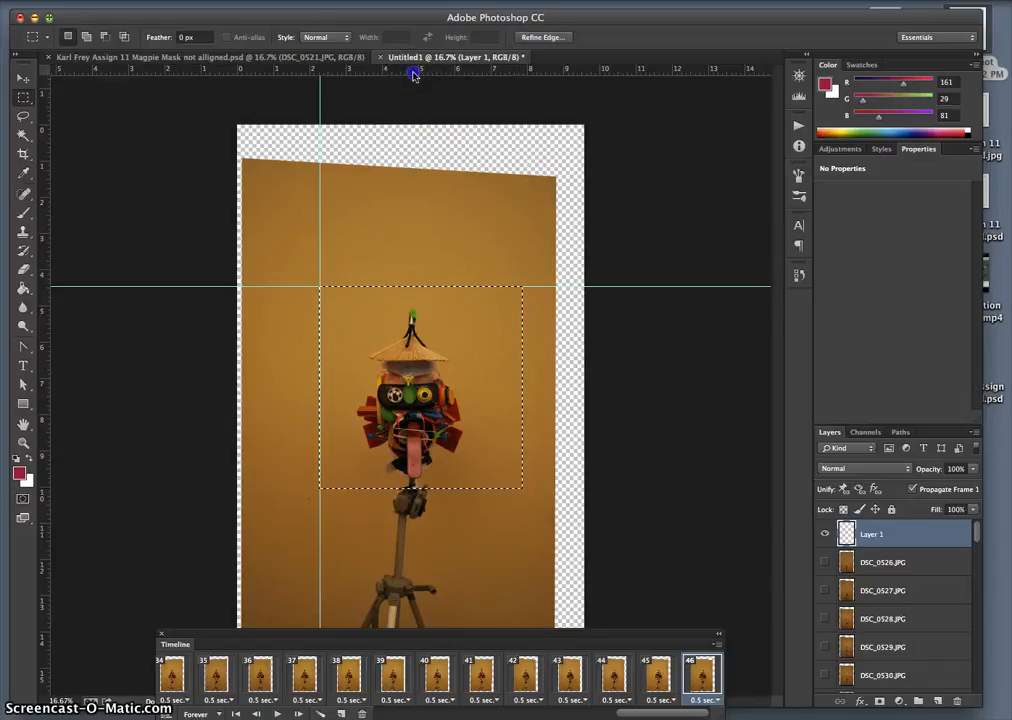
Step: Add a second horizontal guide at about 4.9 in, reselect a square of about 5.05 in from its intersection with the vertical guide, and hide the guides
{"action": "left_click_drag", "start_coordinate": [416, 72], "coordinate": [402, 300]}
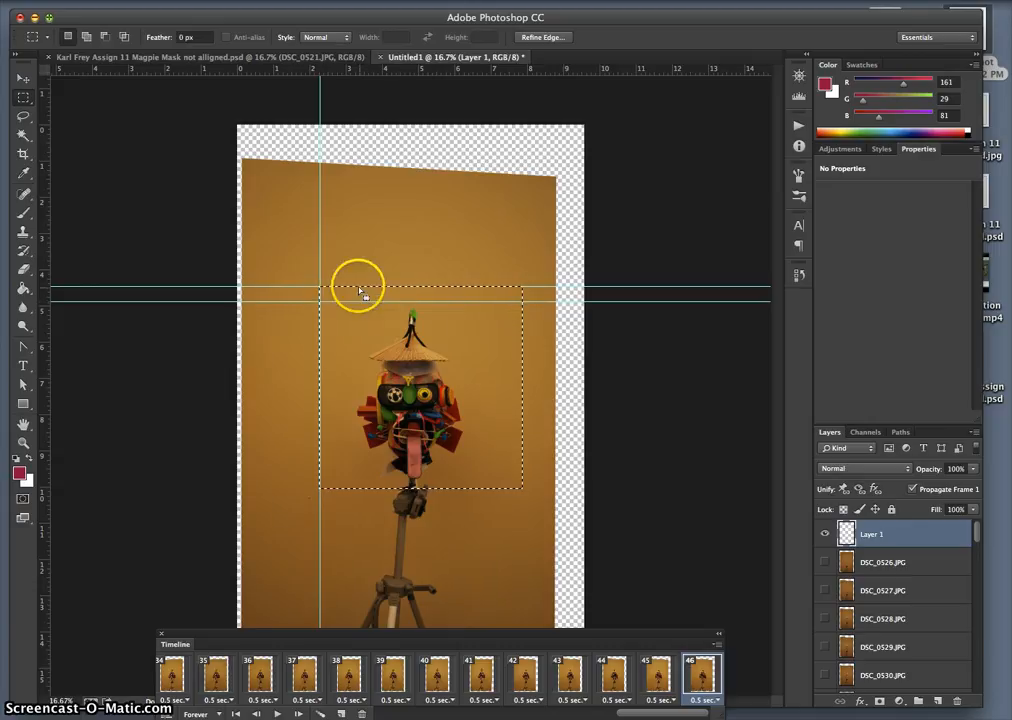
{"action": "left_click", "coordinate": [334, 297]}
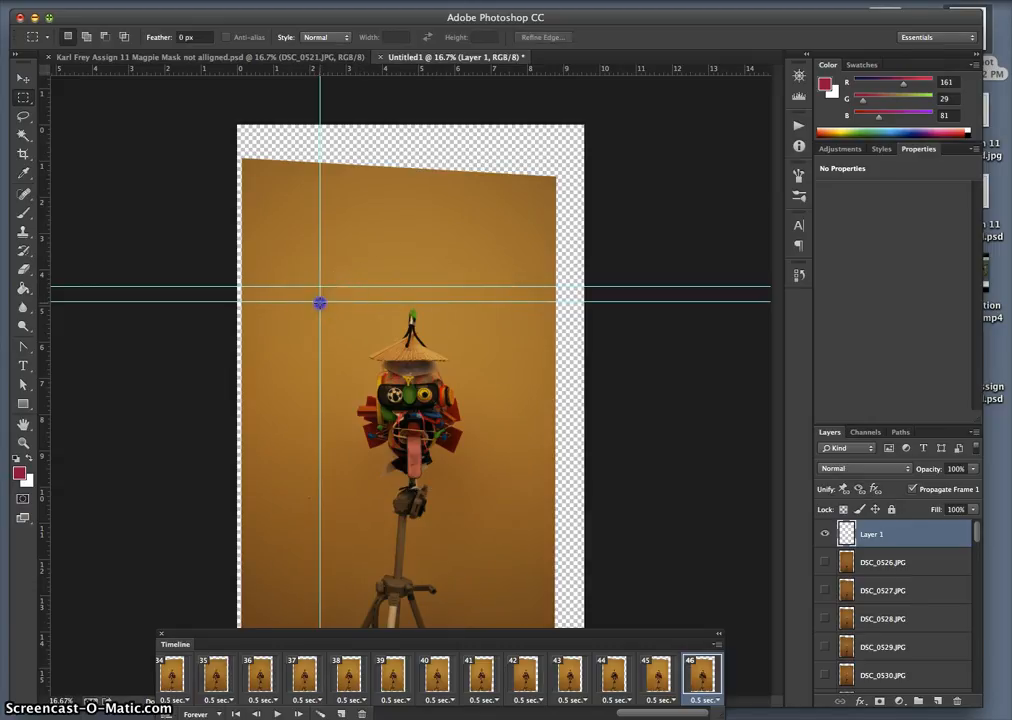
{"action": "left_click_drag", "start_coordinate": [319, 302], "coordinate": [476, 463]}
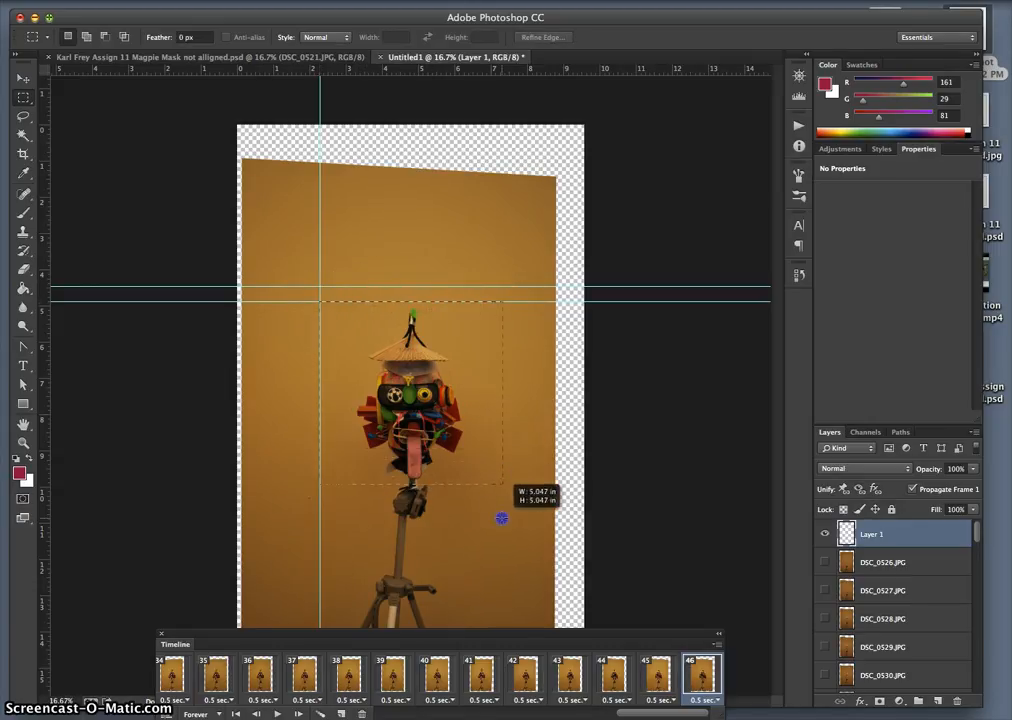
{"action": "left_click_drag", "start_coordinate": [501, 518], "coordinate": [501, 517]}
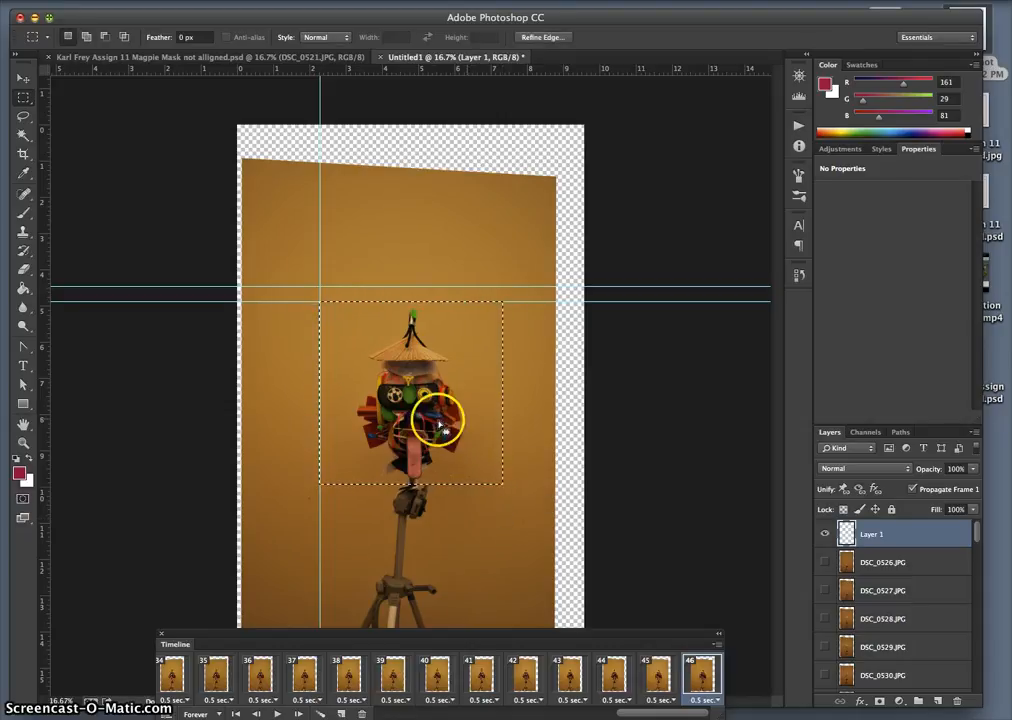
{"action": "key", "text": "super+semicolon"}
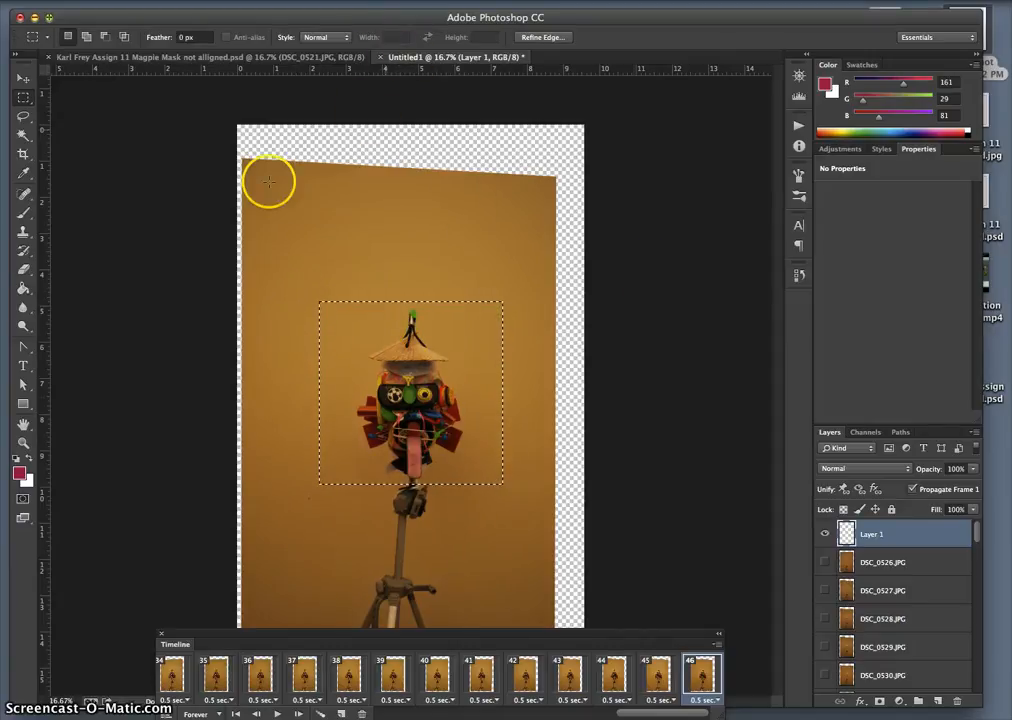
Step: Invert the square selection, fill the surrounding area of the new layer with black at 100% opacity, and deselect
{"action": "left_click", "coordinate": [305, 0]}
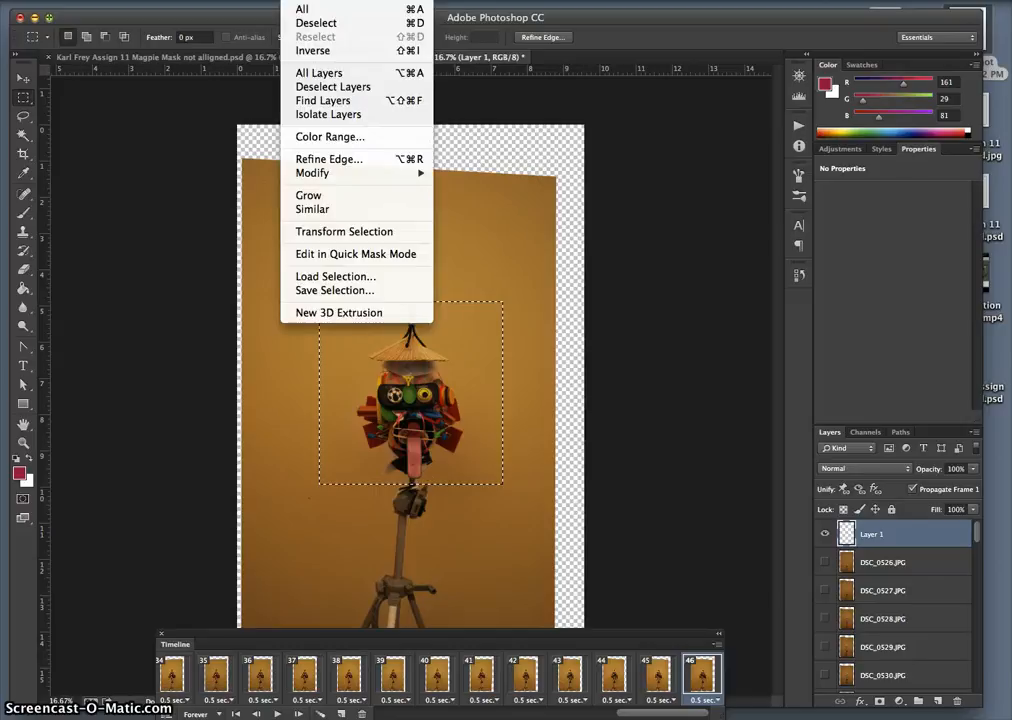
{"action": "left_click", "coordinate": [315, 50]}
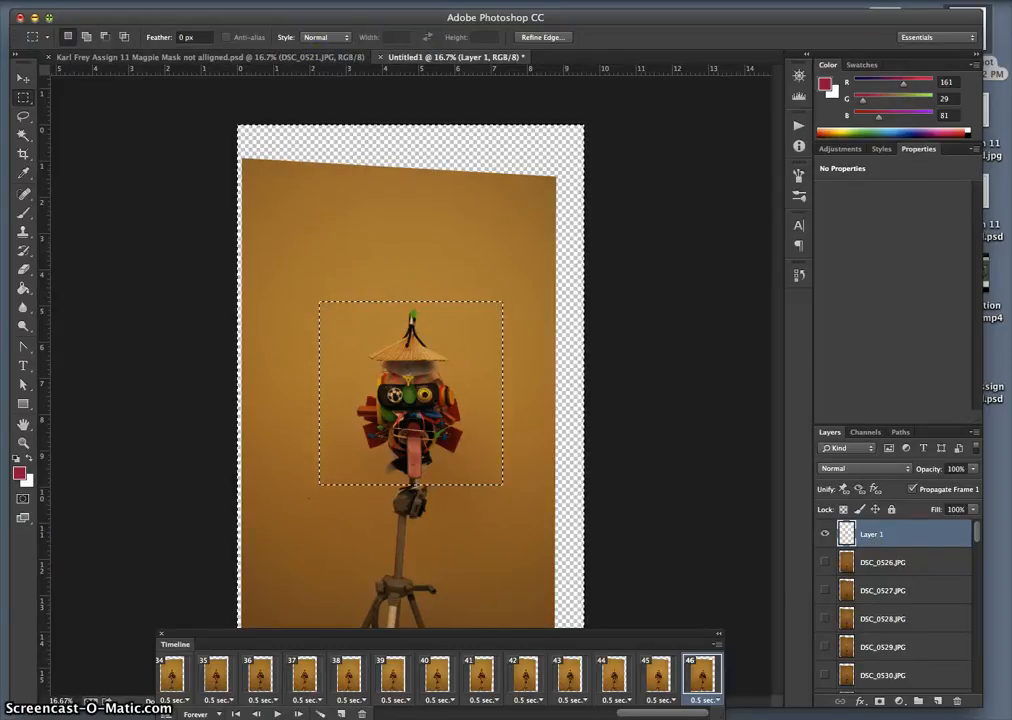
{"action": "left_click", "coordinate": [150, 2]}
{"action": "left_click", "coordinate": [190, 210]}
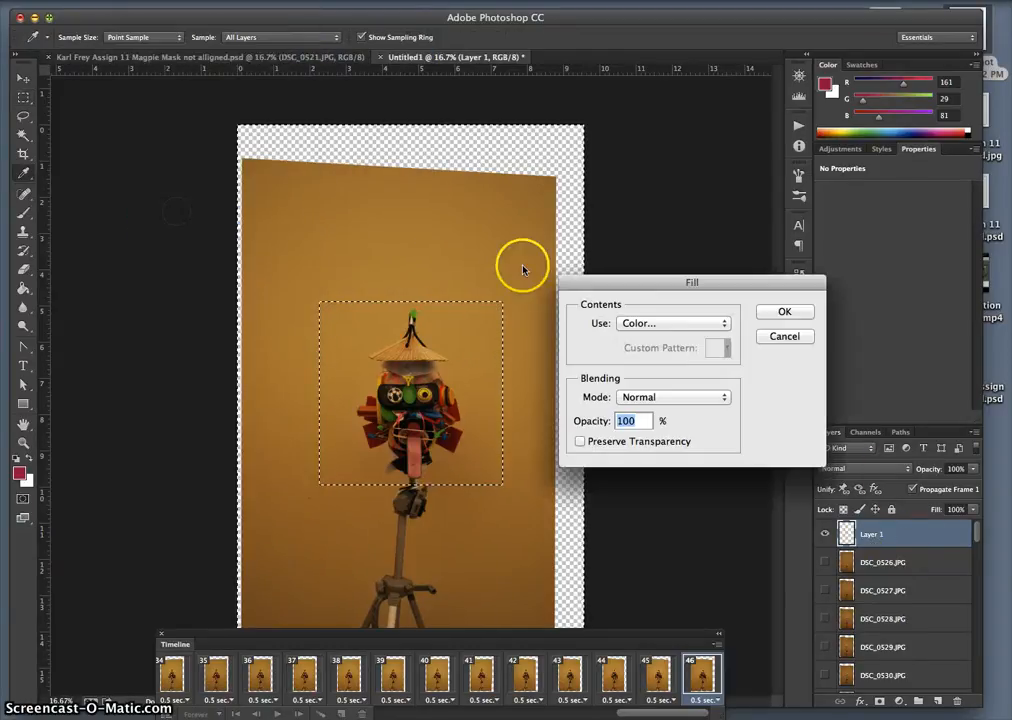
{"action": "left_click", "coordinate": [700, 323]}
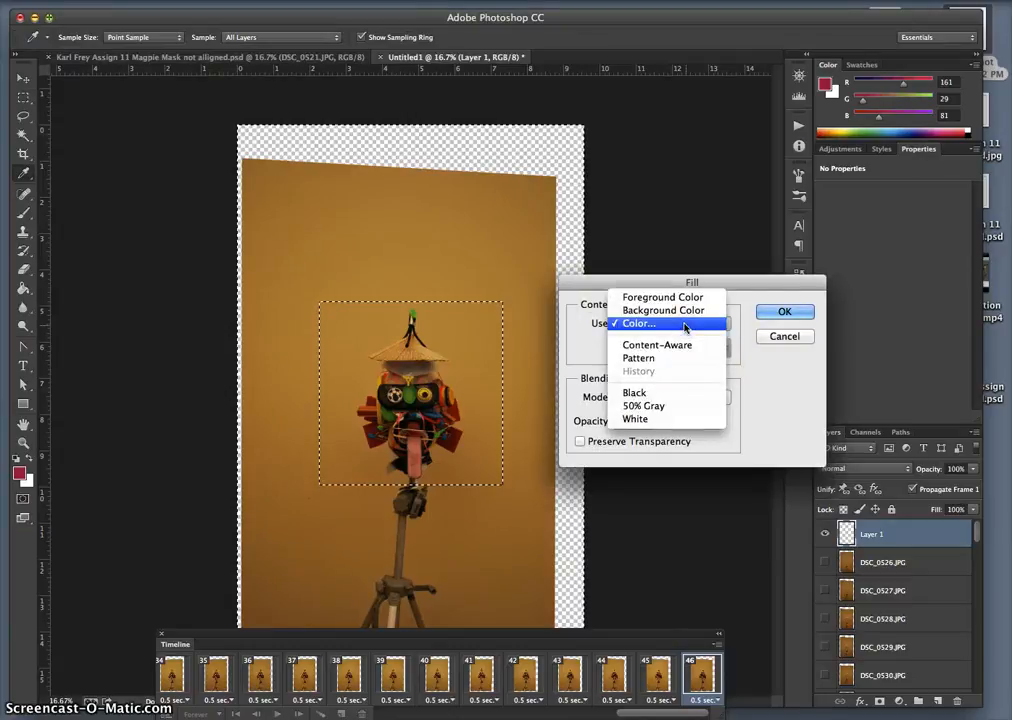
{"action": "left_click", "coordinate": [668, 392]}
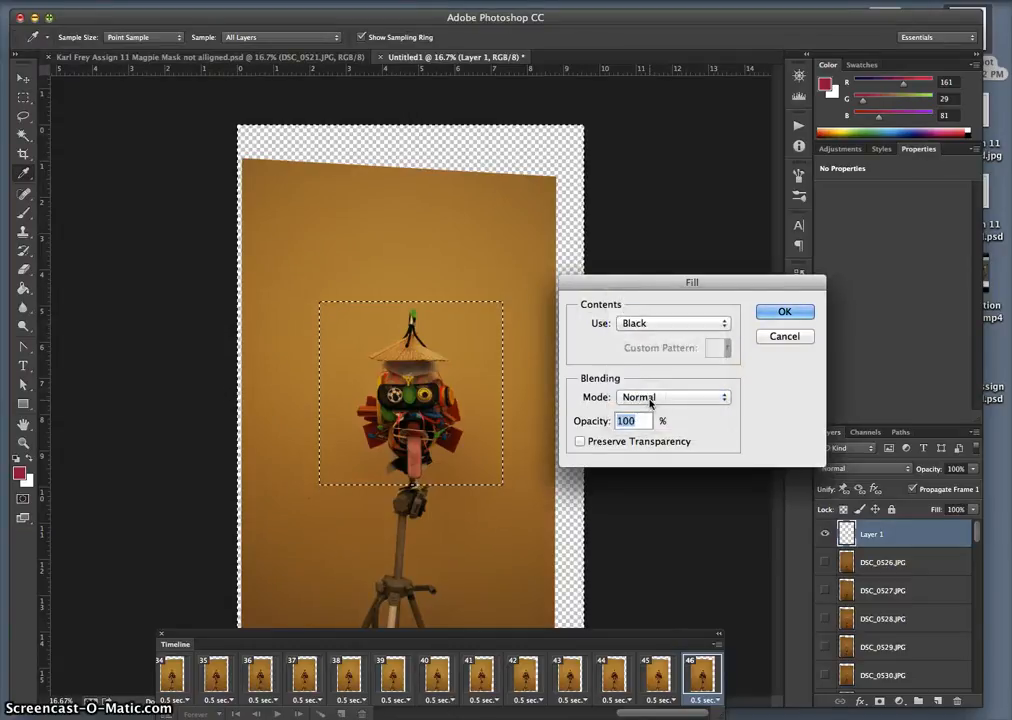
{"action": "left_click", "coordinate": [781, 313]}
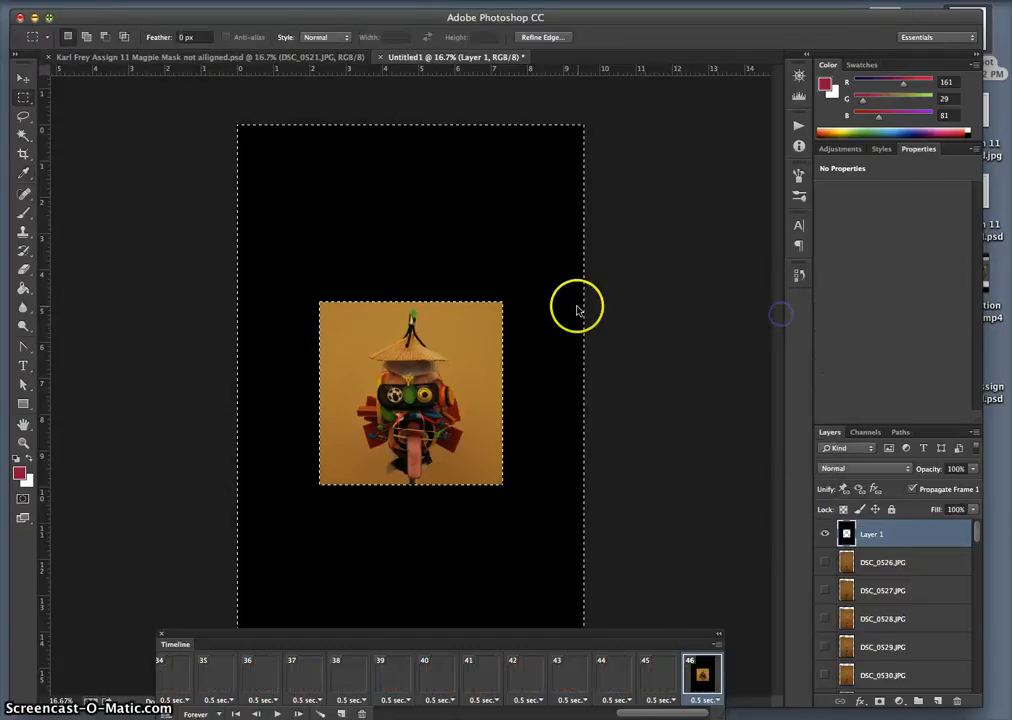
{"action": "key", "text": "super+d"}
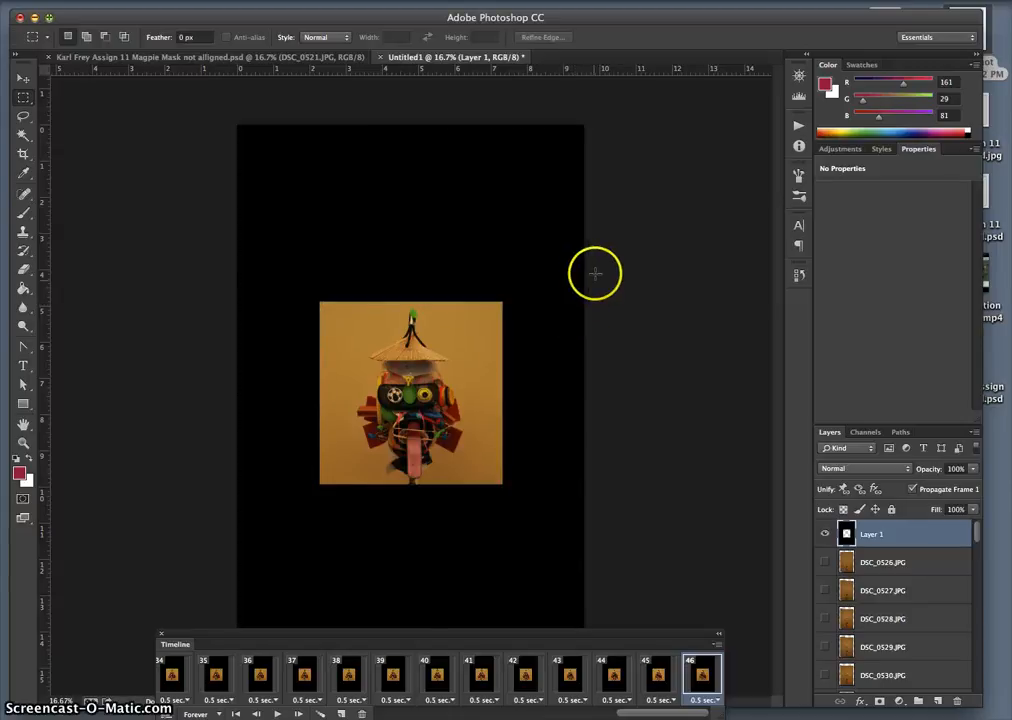
Step: Play the black-framed animation through to check the crop around the mask, and stop the playback
{"action": "left_click", "coordinate": [276, 713]}
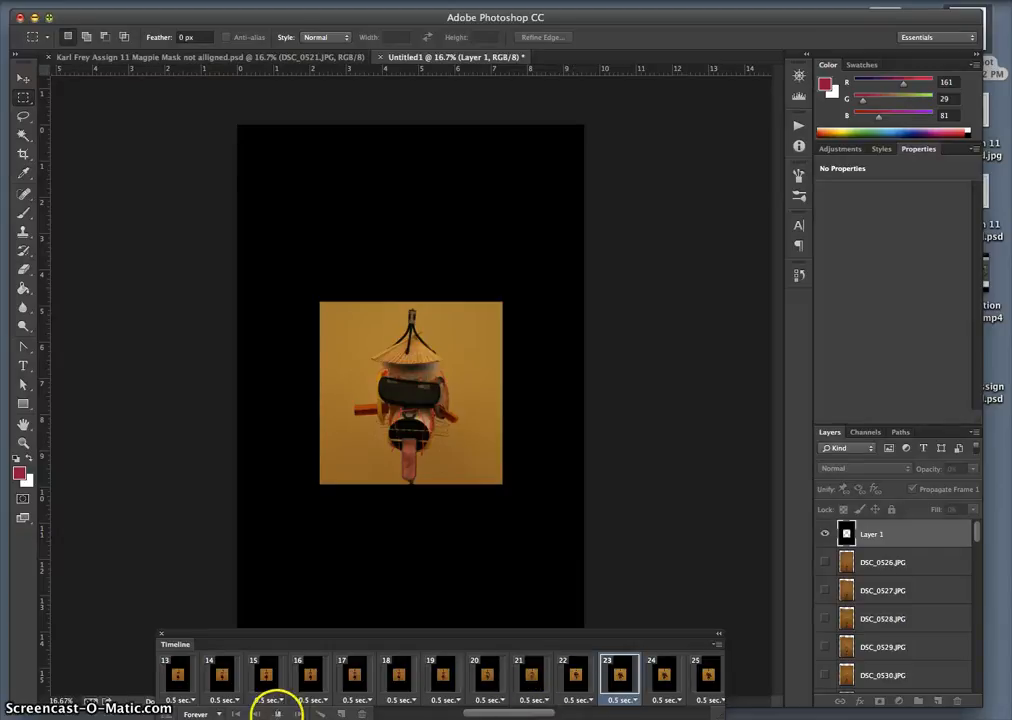
{"action": "left_click", "coordinate": [277, 713]}
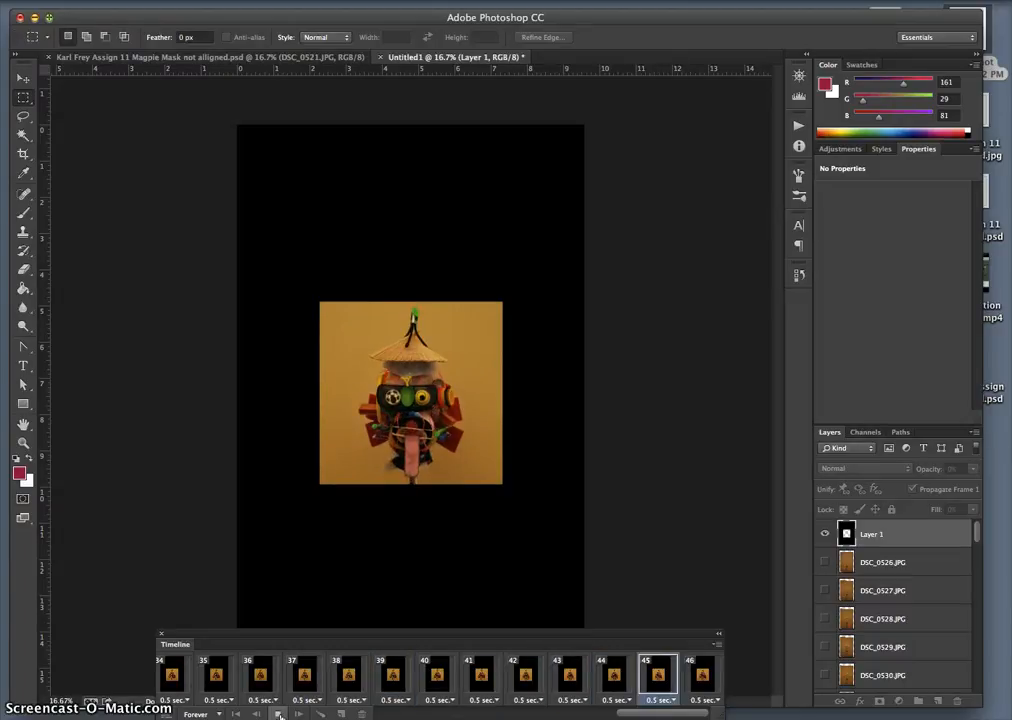
{"action": "left_click", "coordinate": [279, 714]}
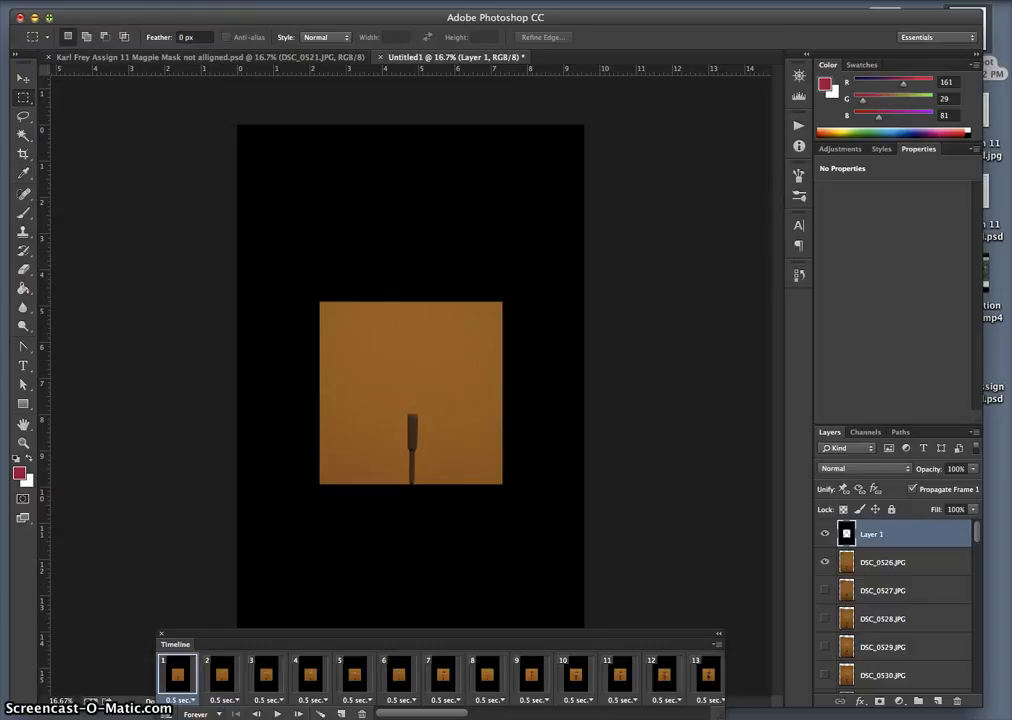
Step: Save the document in Photoshop format in the Magpie Mask Project folder, named with the author's full name followed by "Assign 11 Magpie Mask Alligned"
{"action": "left_click", "coordinate": [112, 0]}
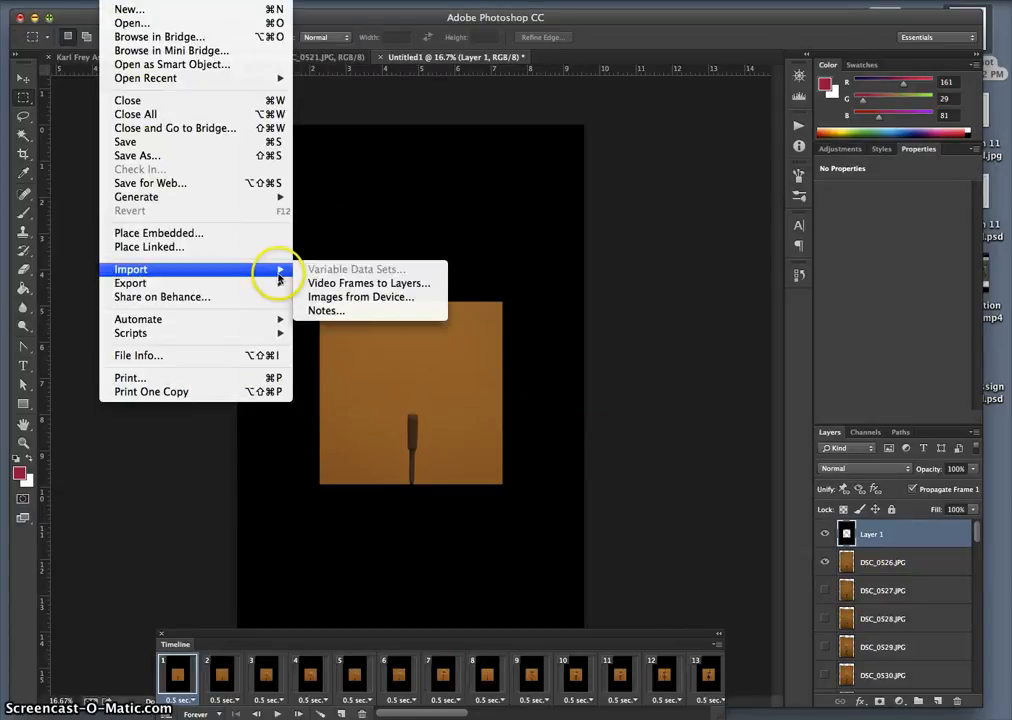
{"action": "left_click", "coordinate": [150, 158]}
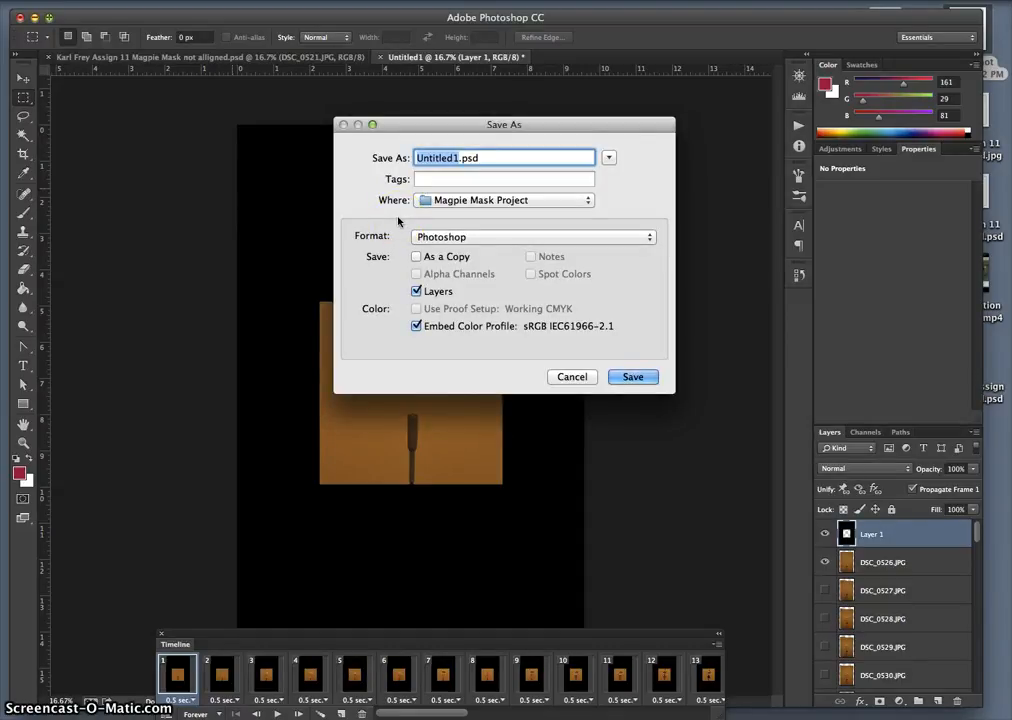
{"action": "type", "text": "Karl Frey Assign "}
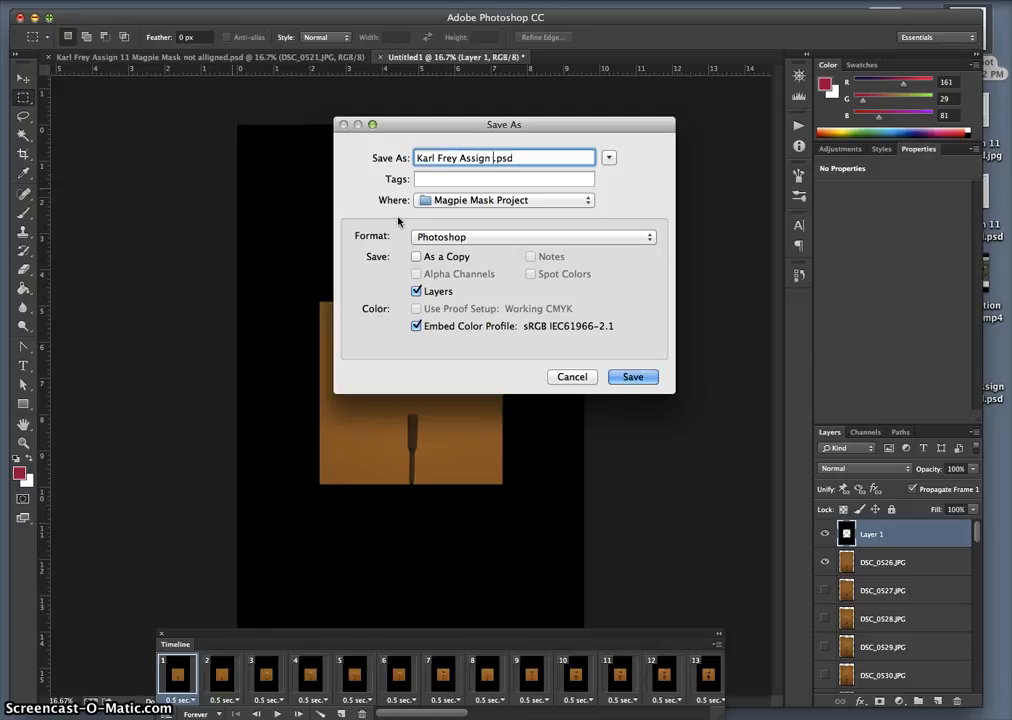
{"action": "type", "text": "11 Magpie Mask"}
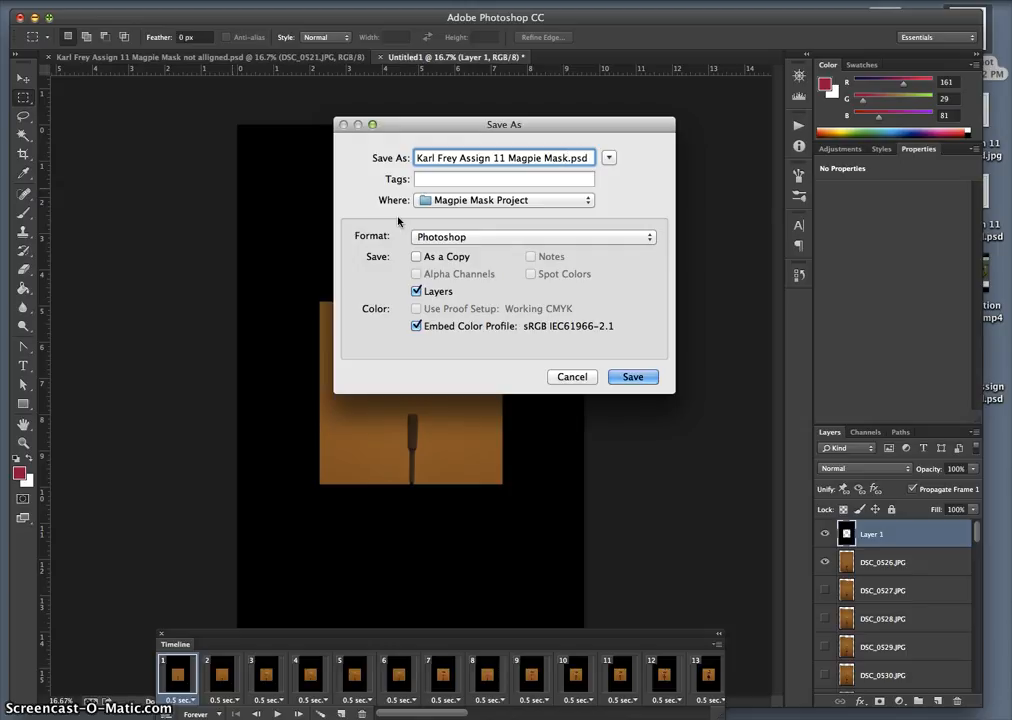
{"action": "type", "text": " Allig"}
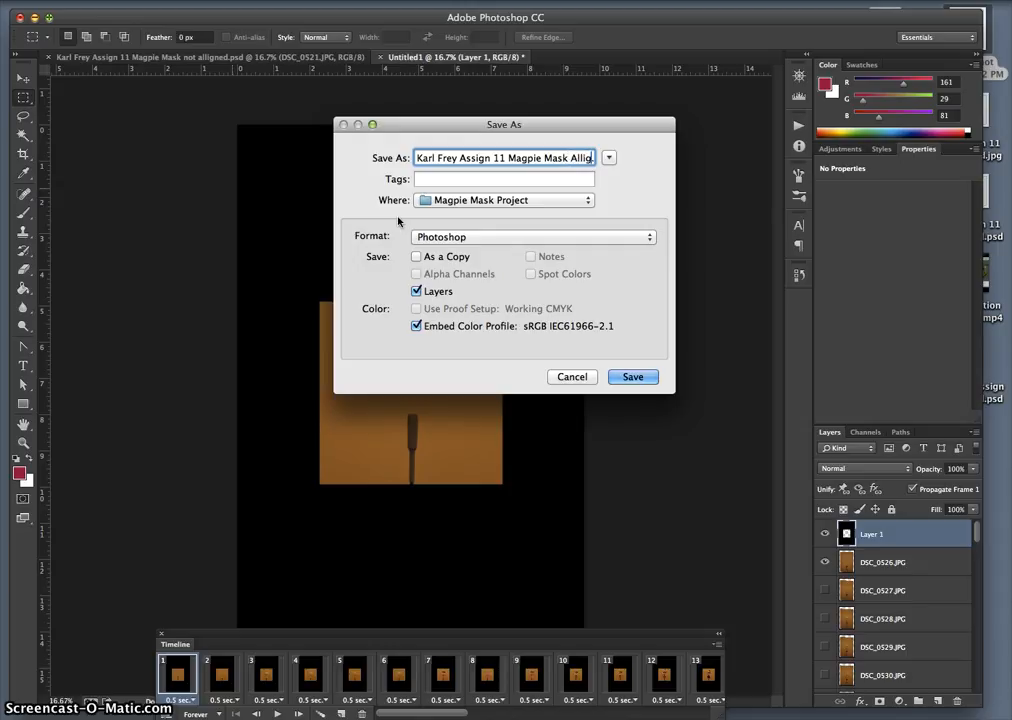
{"action": "type", "text": "ned.p"}
{"action": "left_click", "coordinate": [625, 376]}
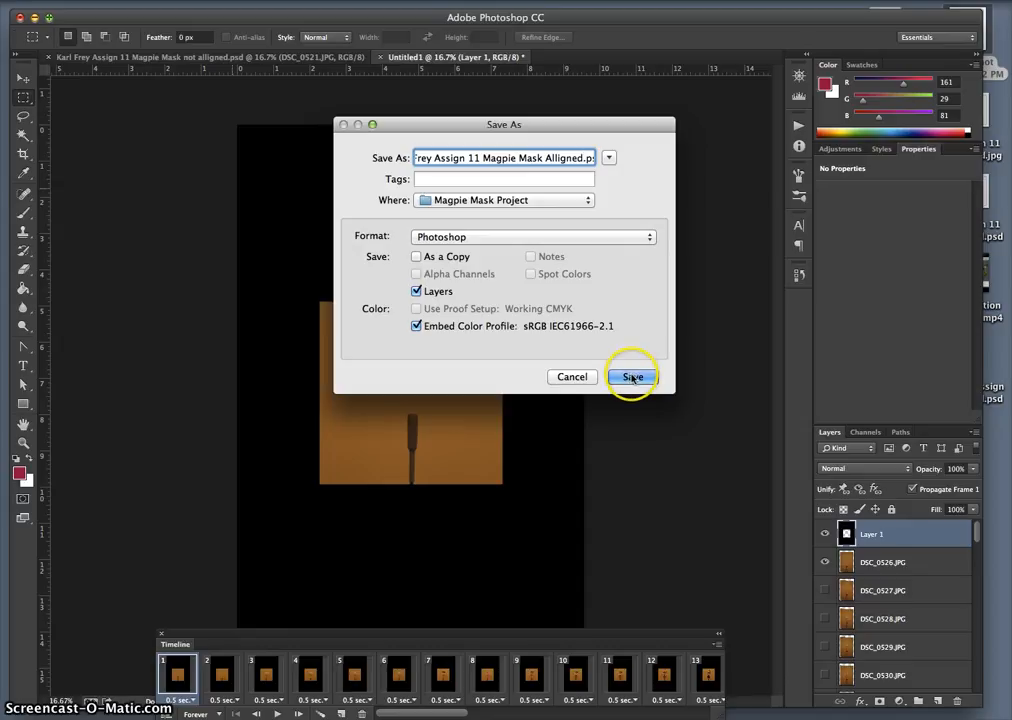
{"action": "left_click", "coordinate": [632, 377]}
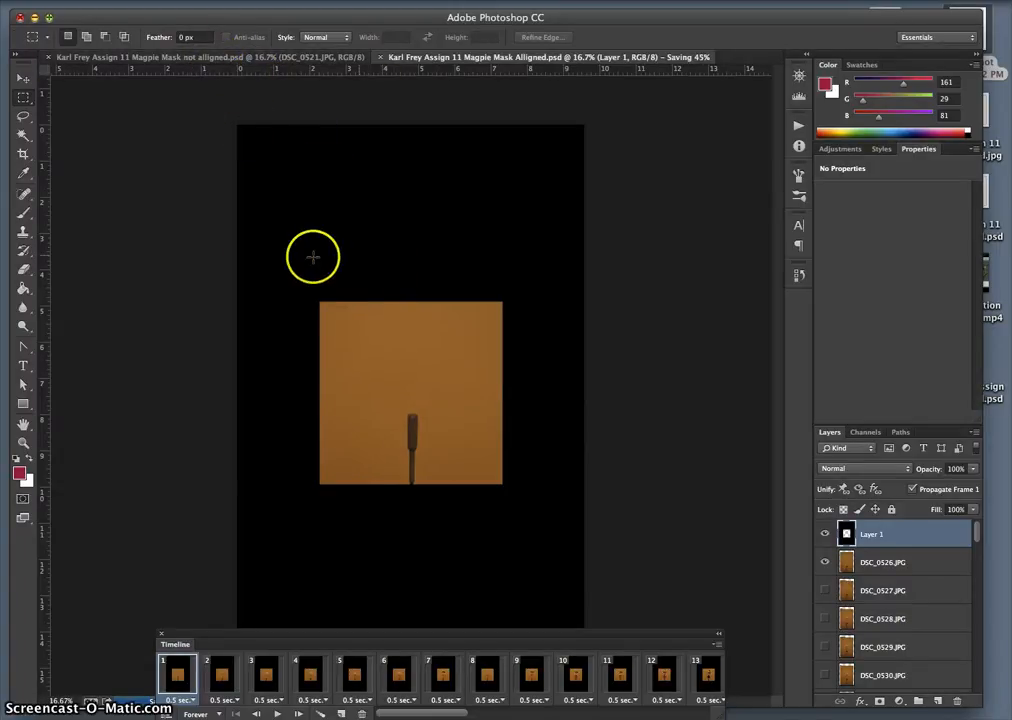
{"action": "left_click", "coordinate": [388, 357]}
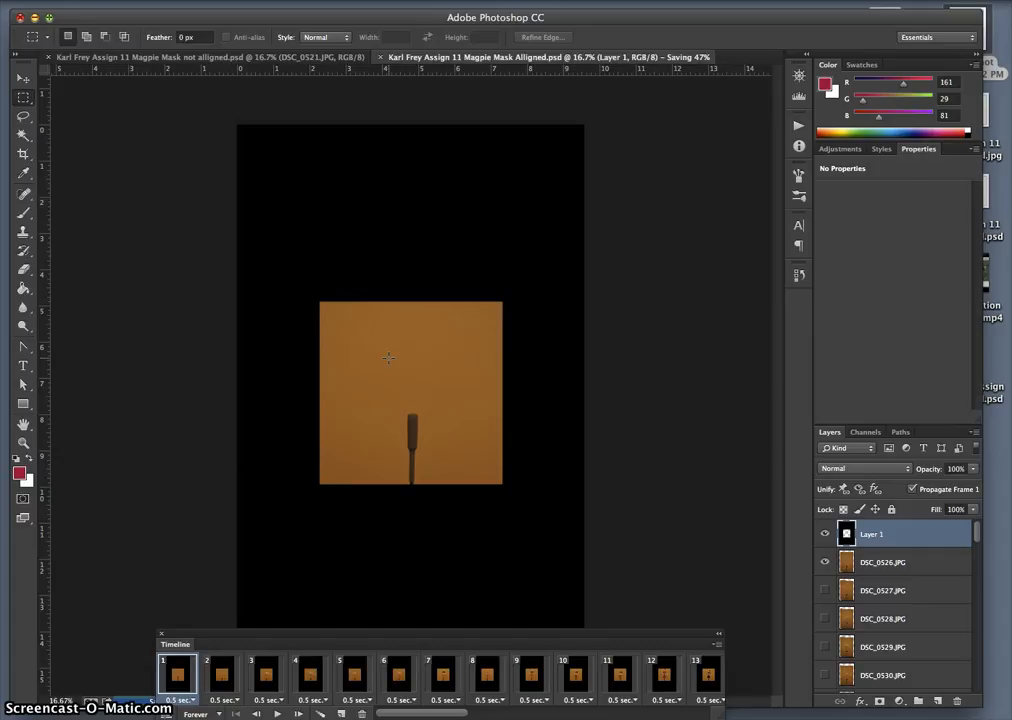